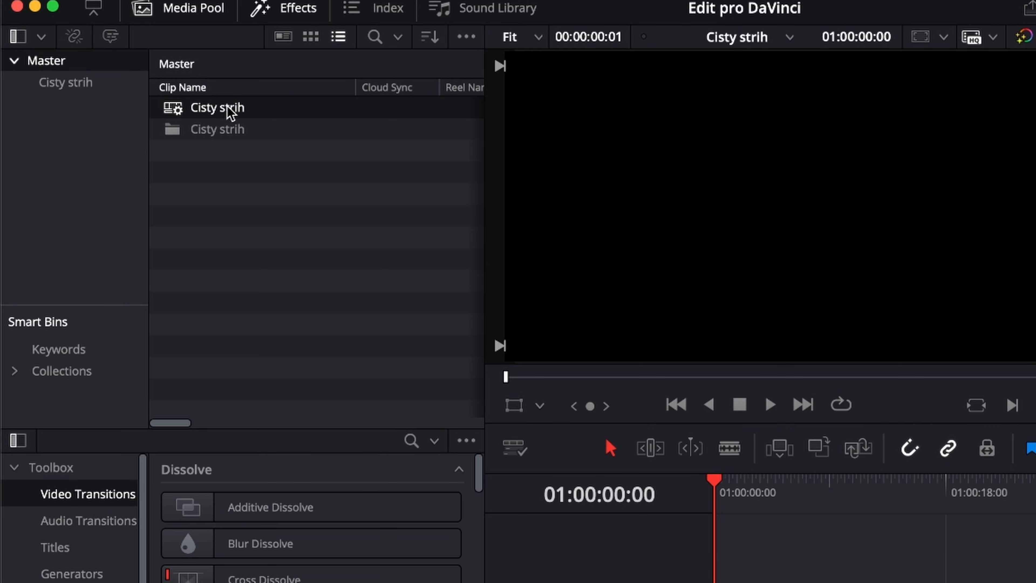
# Step: Move the Cisty strih timeline into the Cisty strih bin, and create and open a new bin named Zabery
pyautogui.moveTo(229, 107); pyautogui.dragTo(230, 133)
pyautogui.rightClick(229, 137)
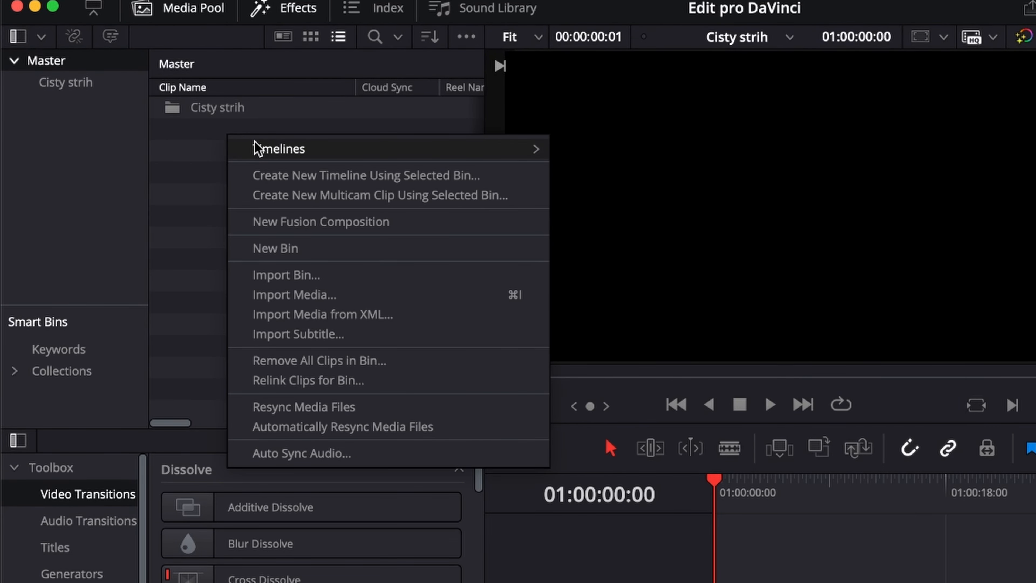
pyautogui.click(276, 249)
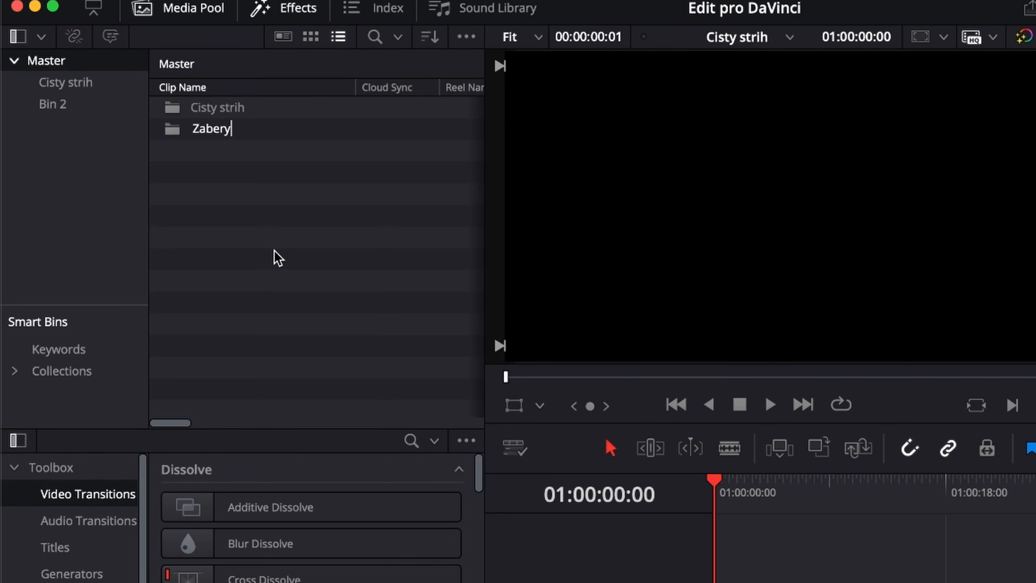
pyautogui.doubleClick(218, 129)
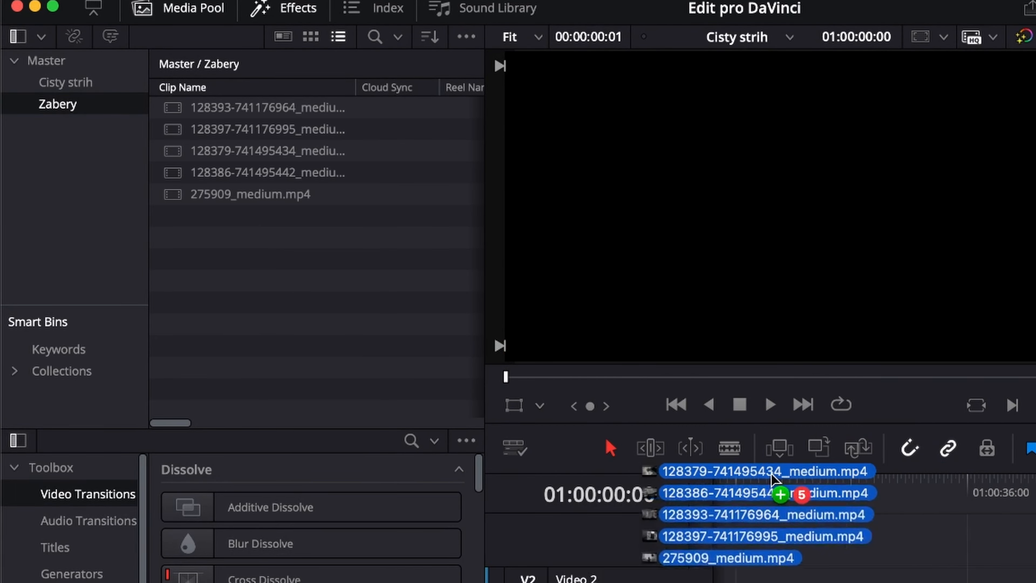
# Step: Import the five selected MP4 clips into the Zabery bin and place them all at the start of the timeline
pyautogui.moveTo(692, 476); pyautogui.dragTo(359, 178)
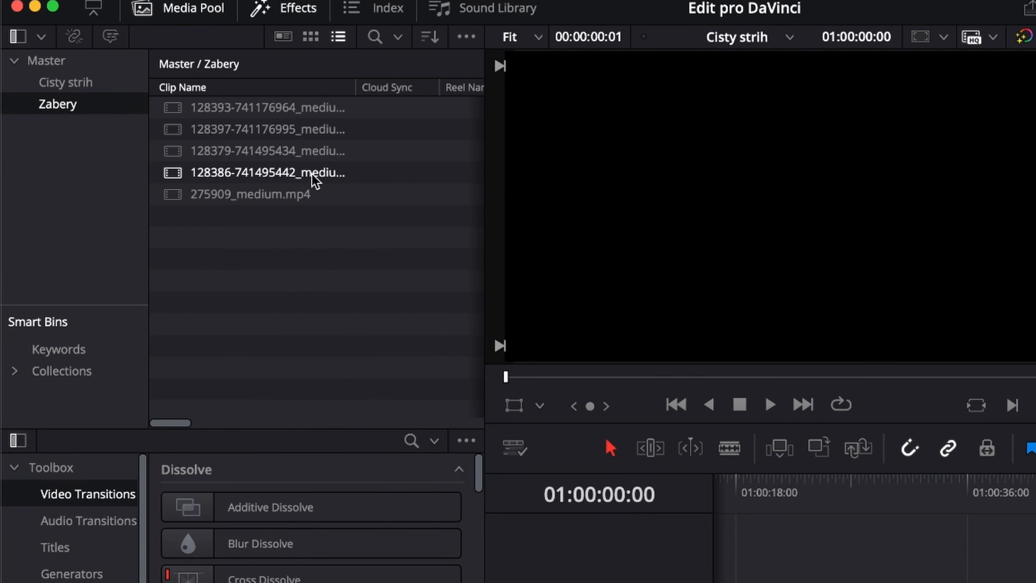
pyautogui.click(186, 109)
pyautogui.keyDown('shift'); pyautogui.click(241, 198); pyautogui.keyUp('shift')
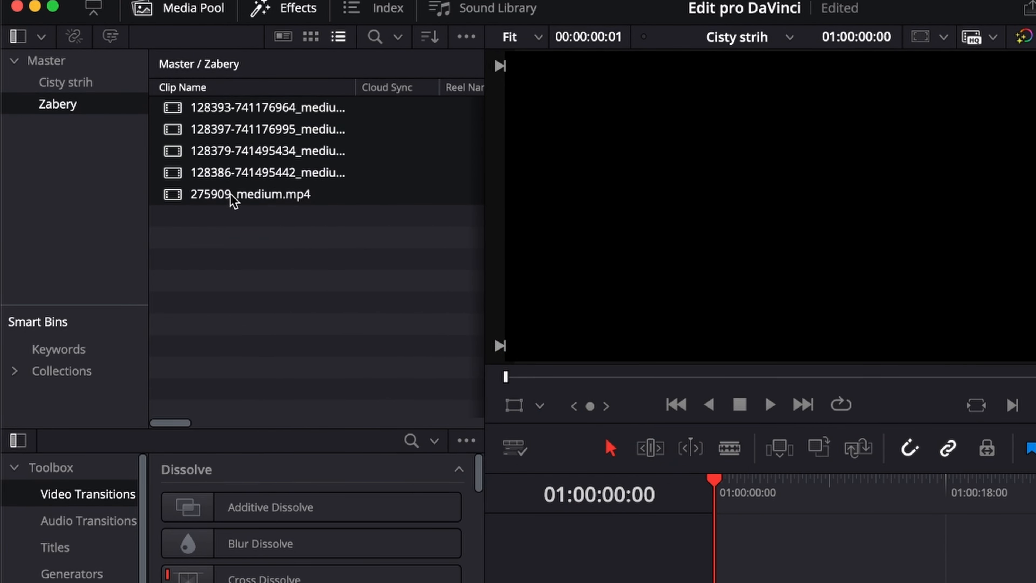
pyautogui.moveTo(232, 200); pyautogui.dragTo(712, 575)
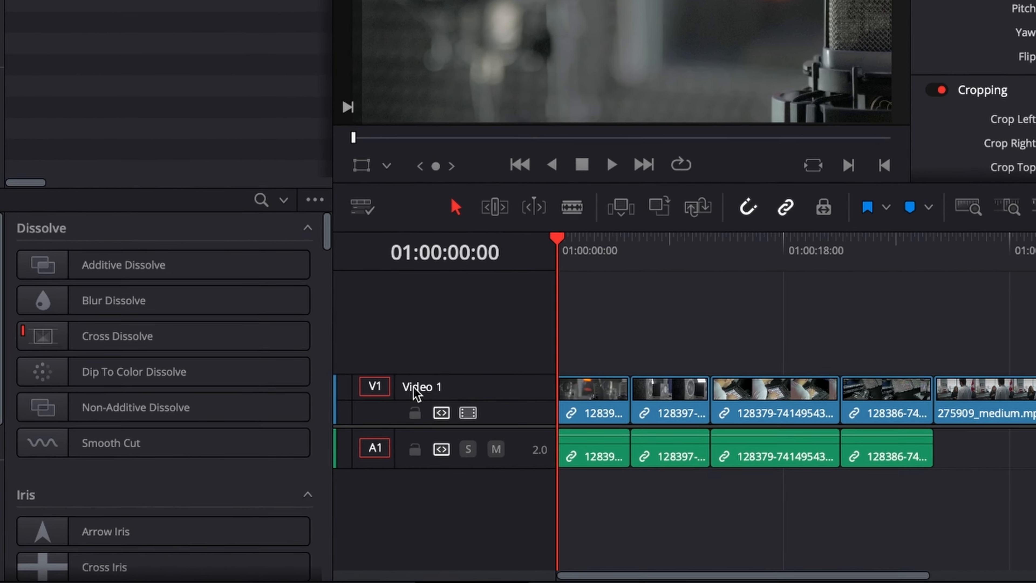
# Step: Rename the first video track A-Roll and add a second video track above it named B-Roll
pyautogui.rightClick(392, 427)
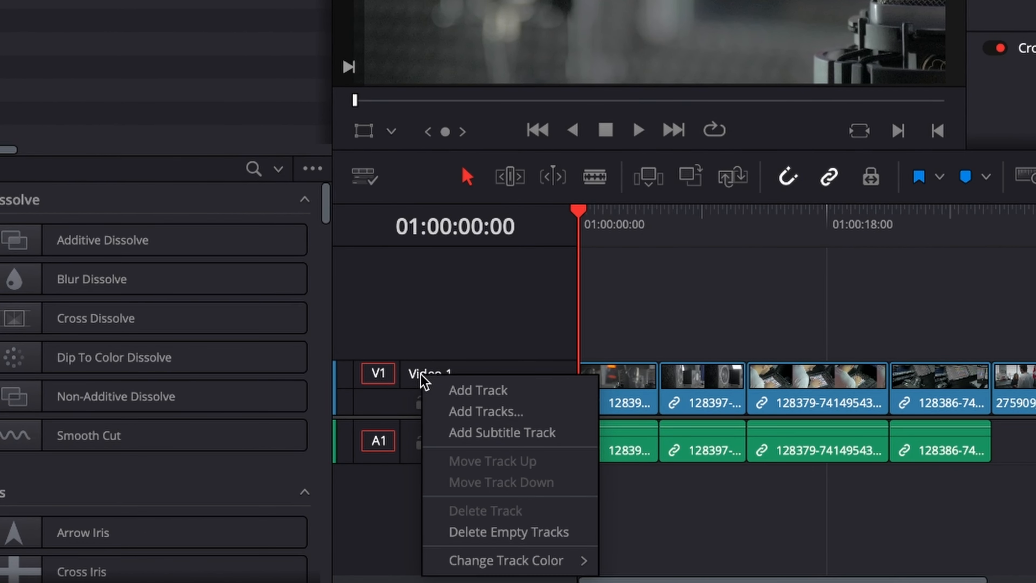
pyautogui.doubleClick(420, 375)
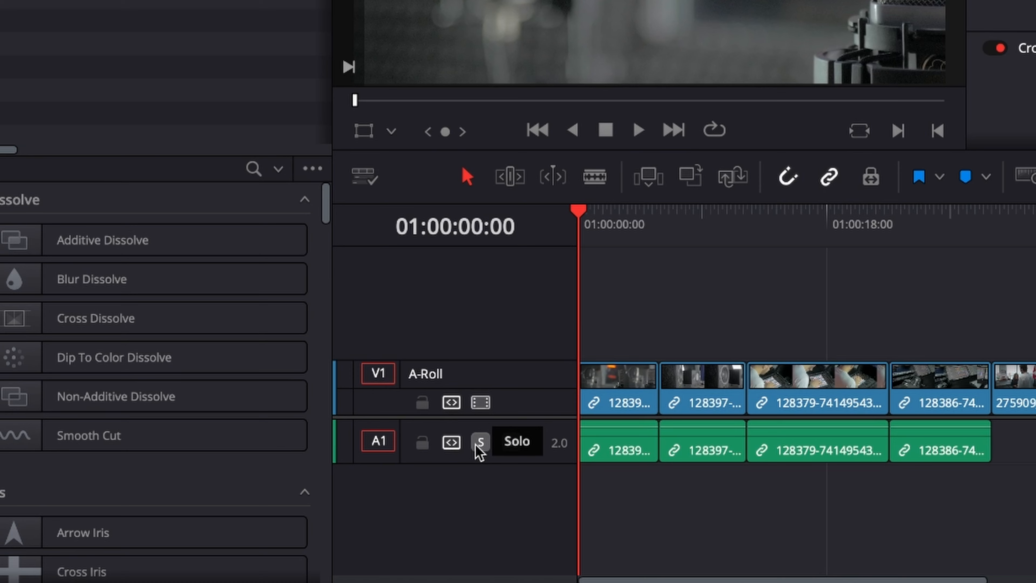
pyautogui.rightClick(456, 301)
pyautogui.click(506, 312)
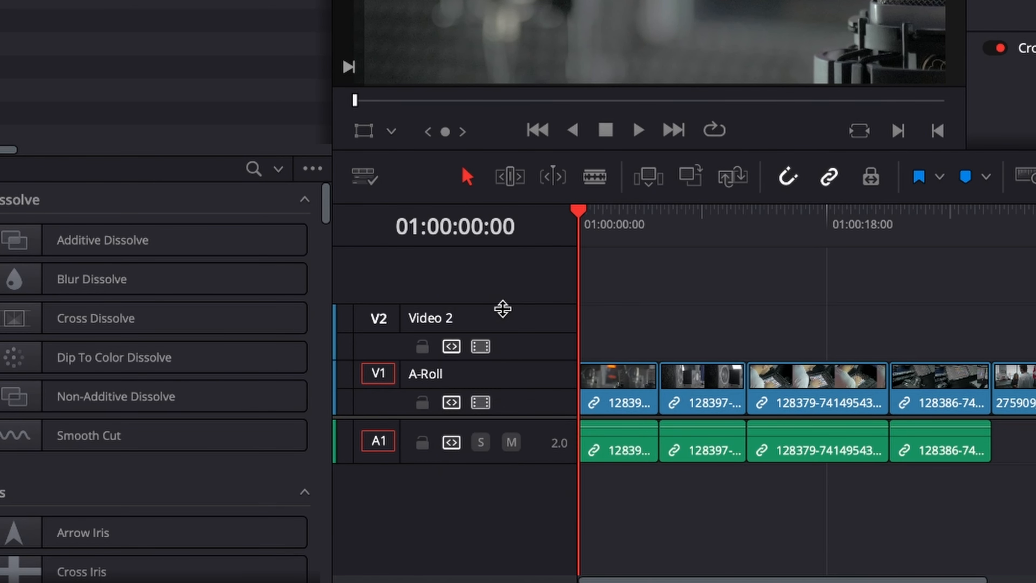
pyautogui.moveTo(476, 316); pyautogui.dragTo(377, 314)
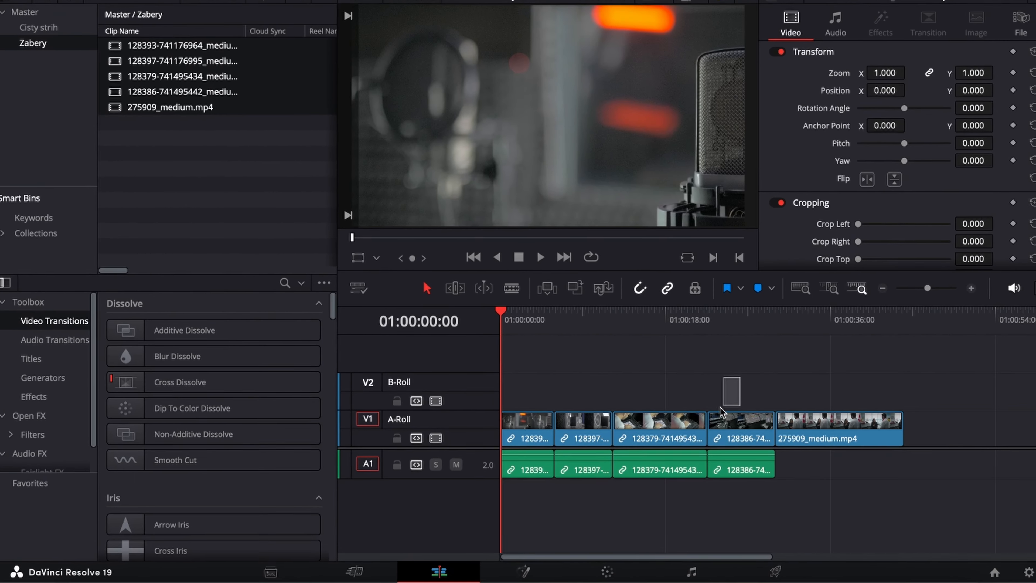
# Step: Move 275909_medium.mp4 to the start of A-Roll and place the other four clips on B-Roll, starting where it ends
pyautogui.moveTo(938, 310); pyautogui.dragTo(625, 393)
pyautogui.moveTo(572, 430); pyautogui.dragTo(573, 394)
pyautogui.moveTo(810, 430); pyautogui.dragTo(527, 432)
pyautogui.moveTo(511, 357); pyautogui.dragTo(668, 401)
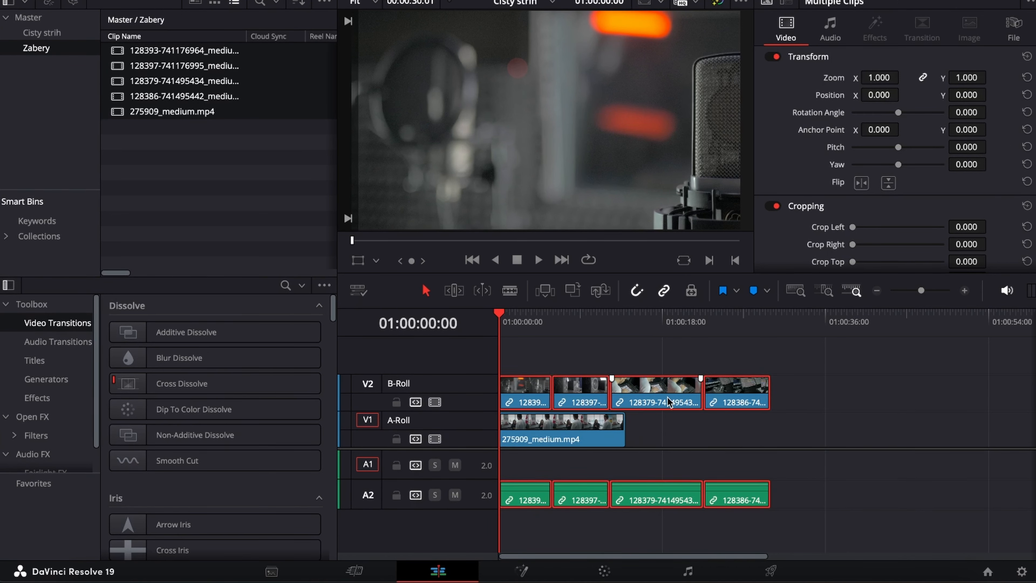
pyautogui.moveTo(582, 394); pyautogui.dragTo(656, 408)
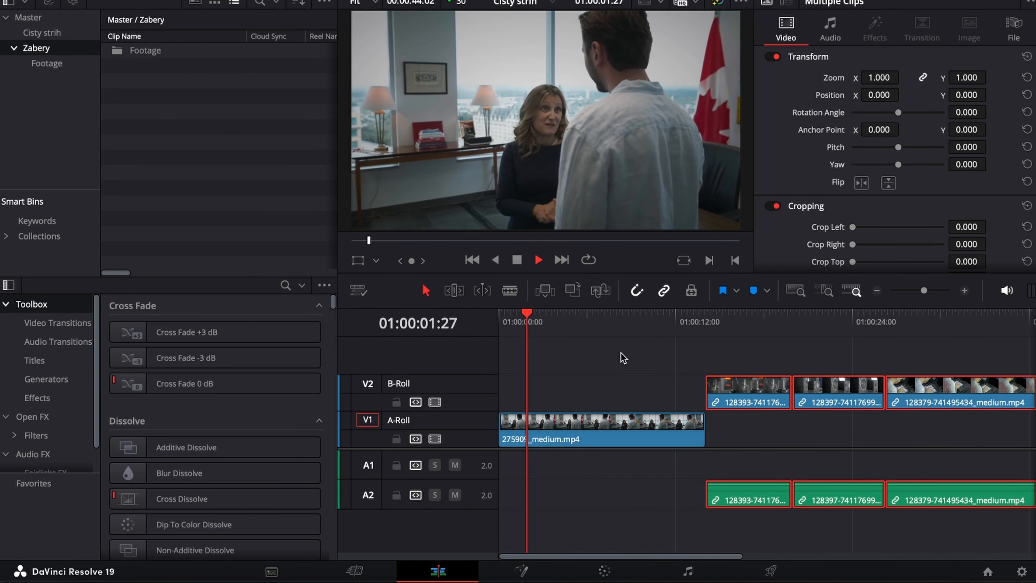
# Step: Split the A-Roll clip at about 4 seconds and move its second part to start at about 15 seconds
pyautogui.press('space')
pyautogui.click(509, 292)
pyautogui.click(557, 425)
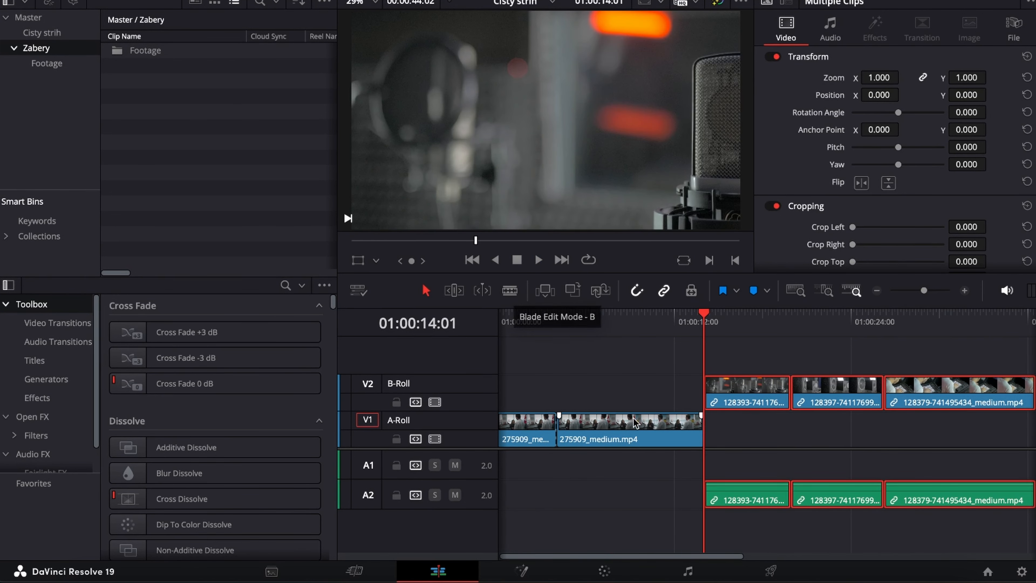
pyautogui.click(612, 316)
pyautogui.moveTo(623, 434); pyautogui.dragTo(788, 433)
# Step: Move all four B-Roll clips together to start at the end of the first A-Roll clip
pyautogui.hscroll(3, 602, 361)
pyautogui.moveTo(645, 358); pyautogui.dragTo(955, 397)
pyautogui.hscroll(-3, 781, 431)
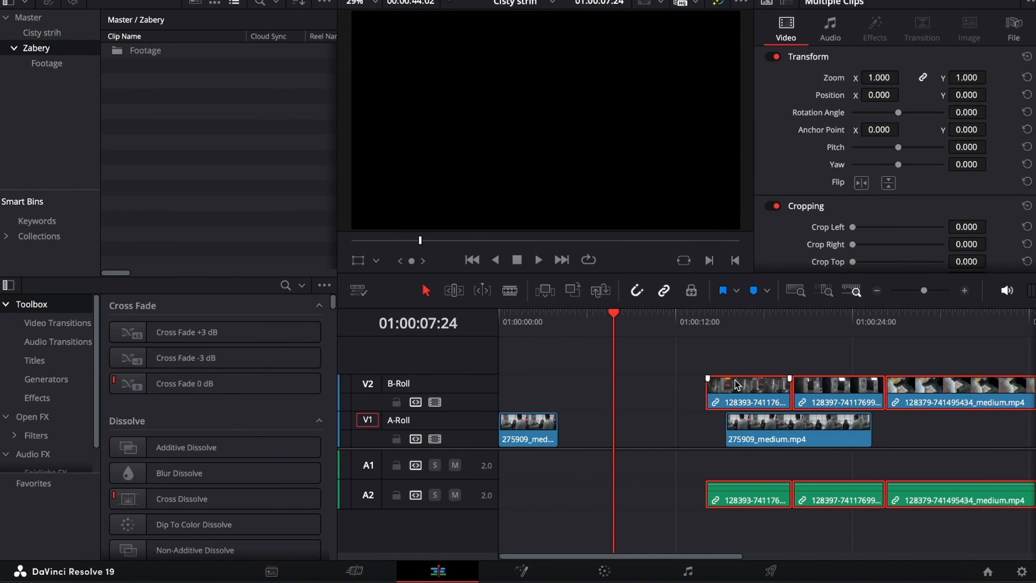
pyautogui.moveTo(736, 385); pyautogui.dragTo(587, 385)
# Step: Play the first B-Roll clip from its beginning and trim its start to 01:00:05:02
pyautogui.click(559, 320)
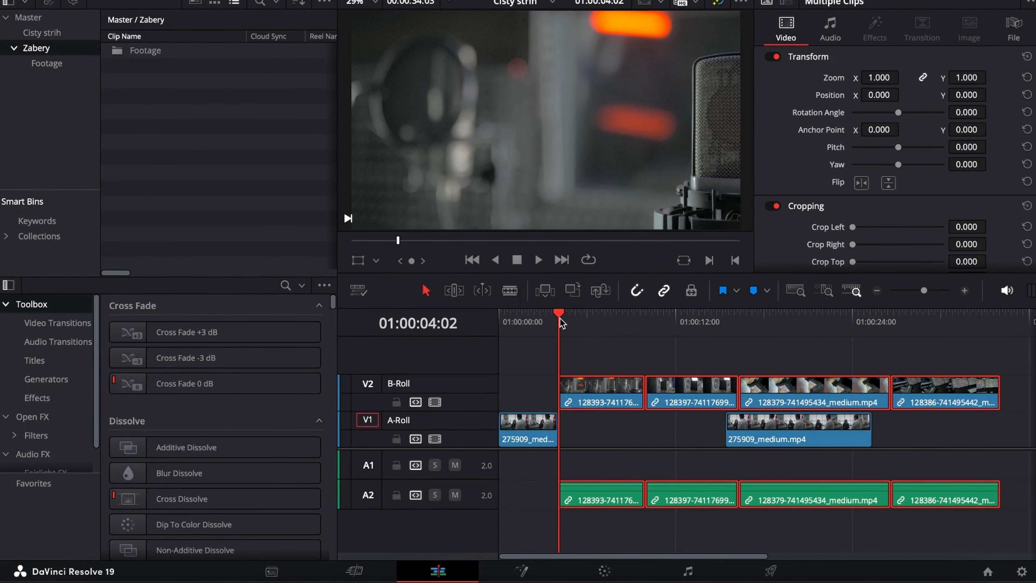
pyautogui.press('space')
pyautogui.click(595, 358)
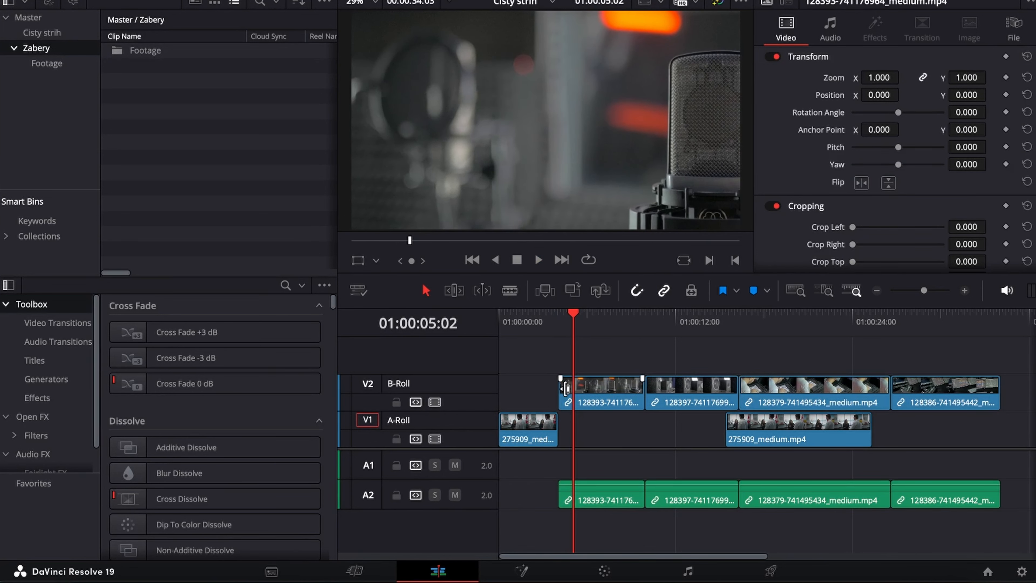
pyautogui.moveTo(565, 388); pyautogui.dragTo(574, 388)
# Step: Trim the ends of the first and second B-Roll clips to about 01:00:07:20 and 11 seconds, moving each following clip against them
pyautogui.press('space')
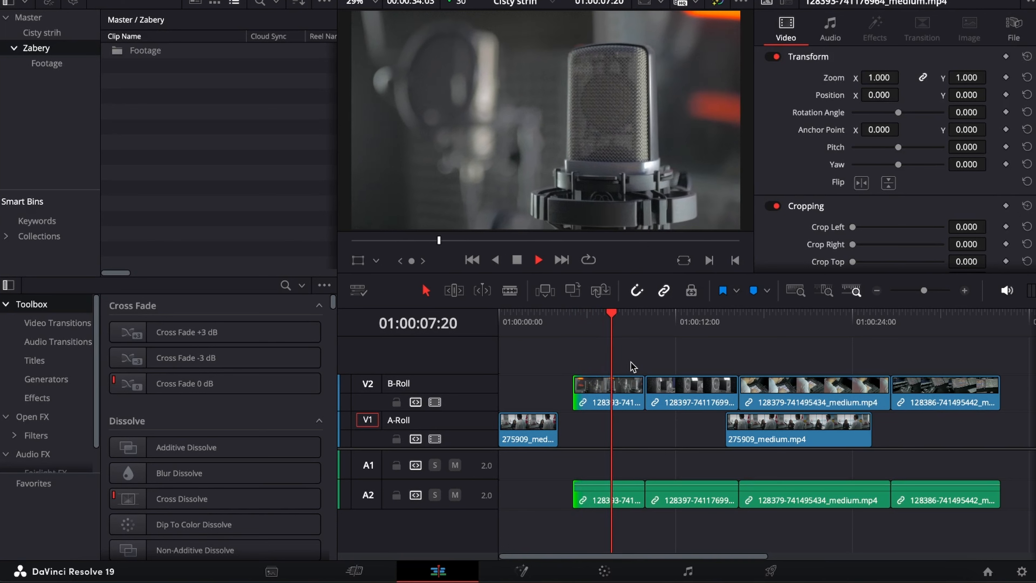
pyautogui.press('space')
pyautogui.moveTo(667, 398); pyautogui.dragTo(638, 394)
pyautogui.press('space')
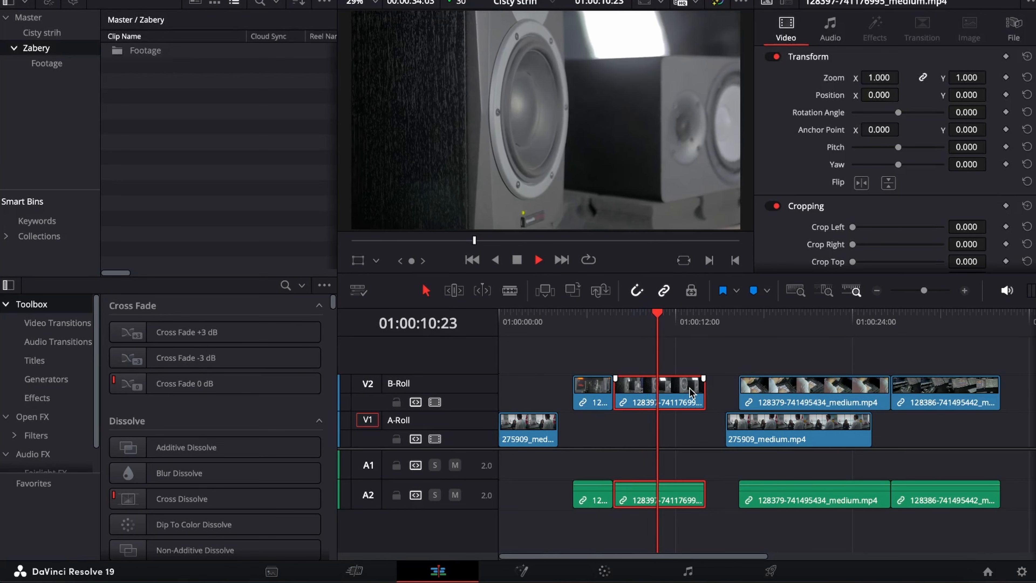
pyautogui.moveTo(773, 394); pyautogui.dragTo(706, 398)
# Step: Trim the end of the third B-Roll clip to about 01:00:14:09 and move the fourth clip directly against it
pyautogui.press('space')
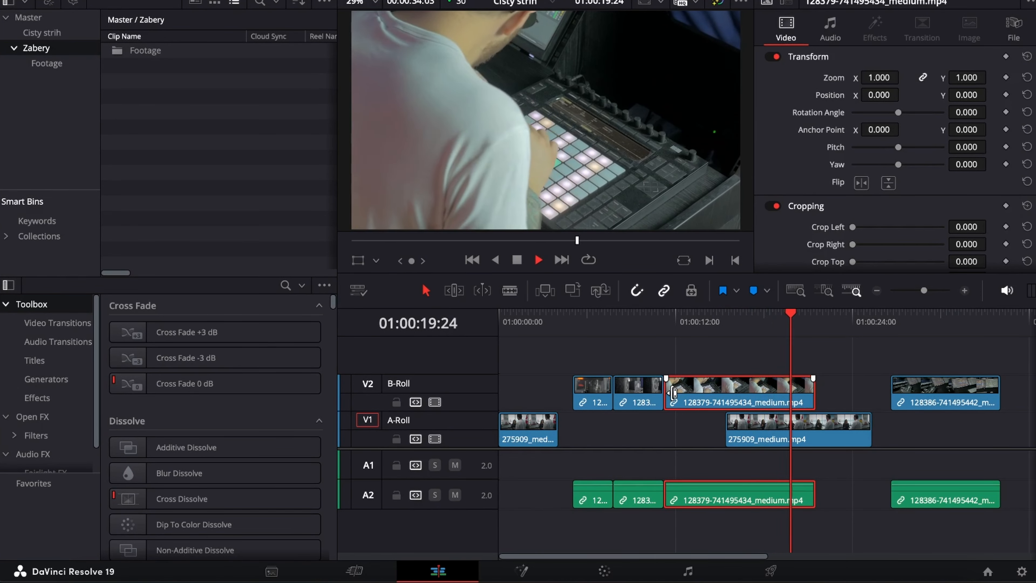
pyautogui.click(667, 338)
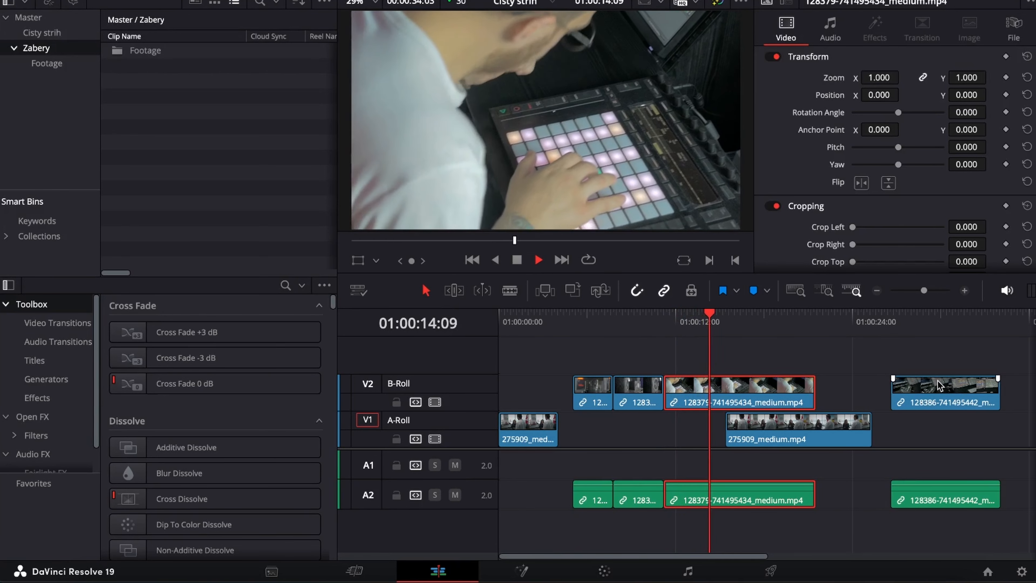
pyautogui.moveTo(925, 386); pyautogui.dragTo(752, 394)
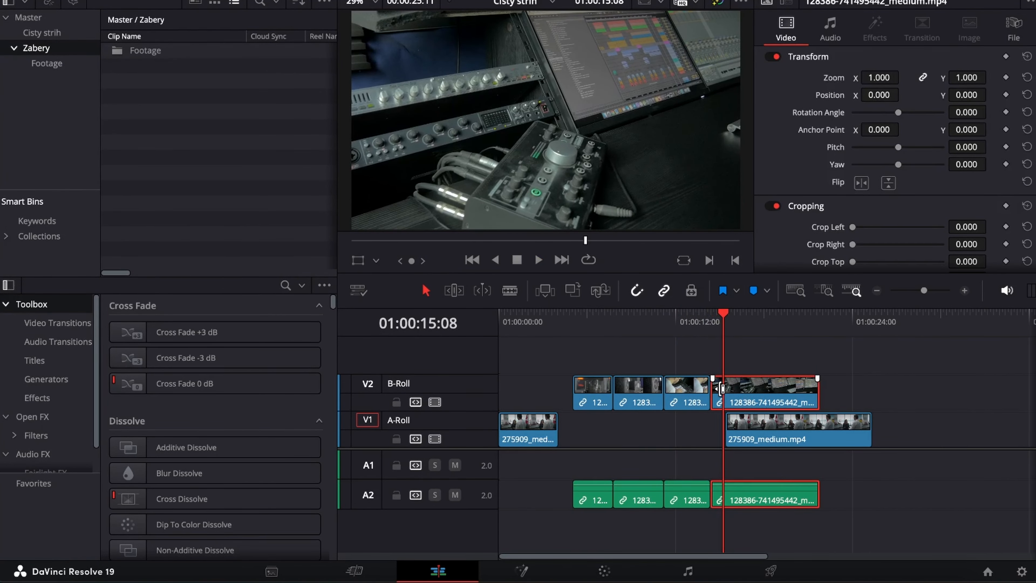
# Step: Trim about one second off the fourth B-Roll clip's start, keep it against the third, and trim its end to about 01:00:19:23
pyautogui.moveTo(719, 389); pyautogui.dragTo(757, 389)
pyautogui.click(707, 329)
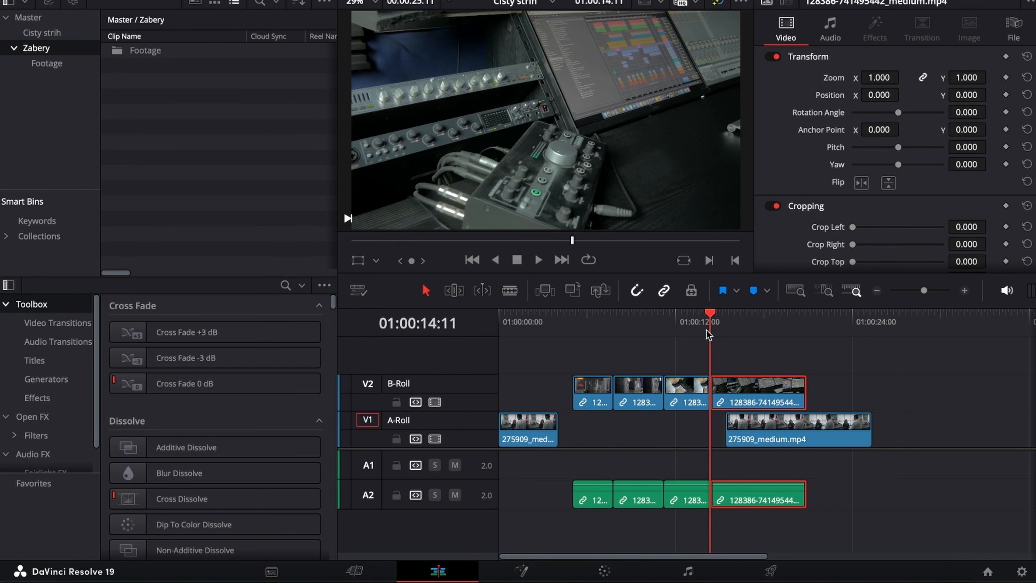
pyautogui.press('space')
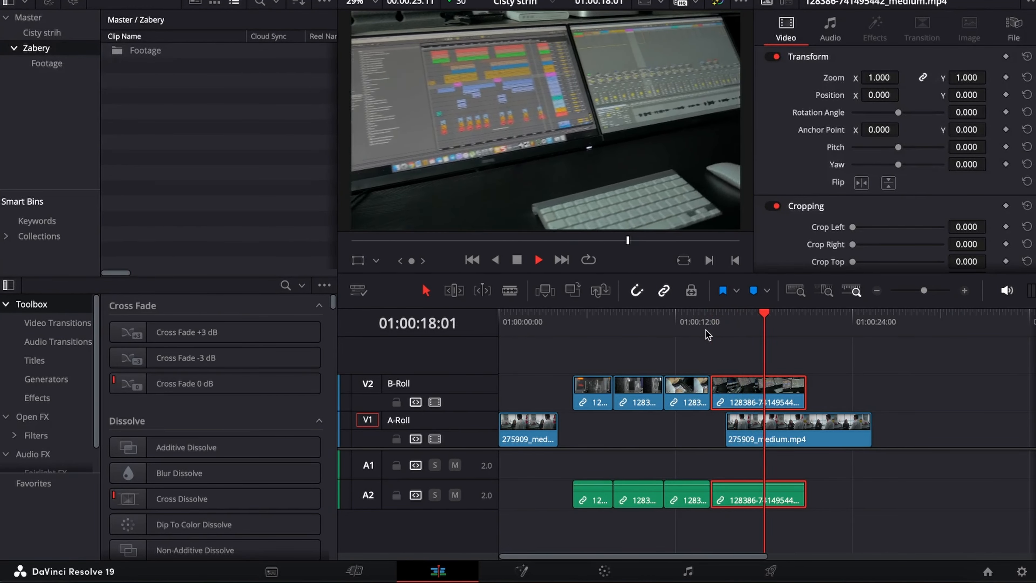
pyautogui.press('space')
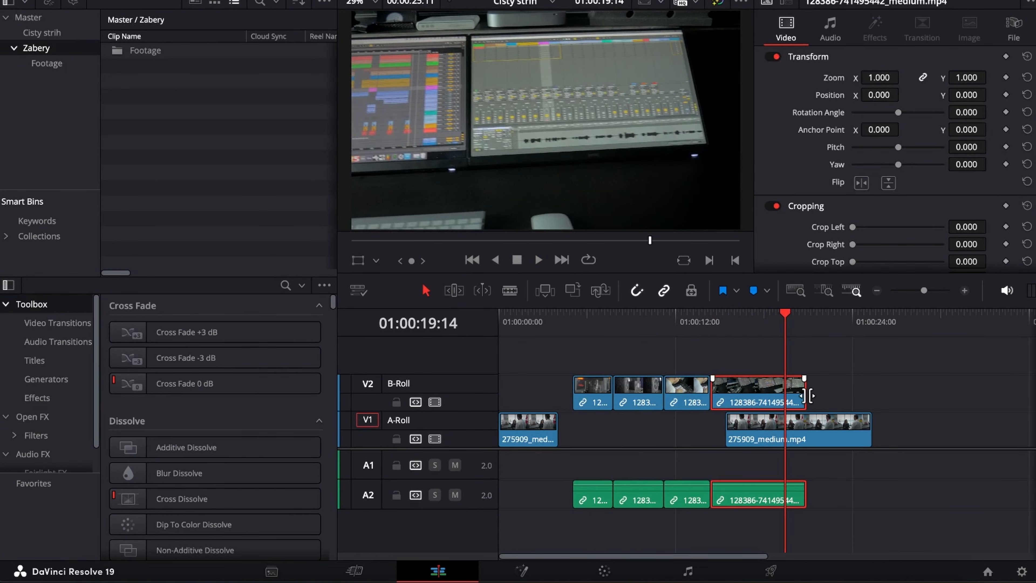
pyautogui.moveTo(799, 390); pyautogui.dragTo(787, 391)
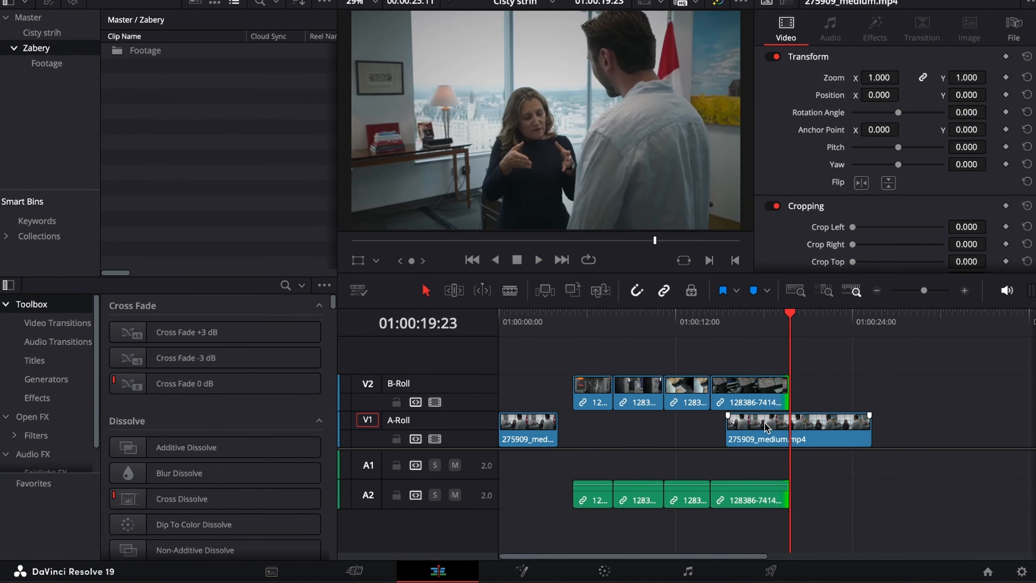
# Step: Move the second A-Roll clip to the end of the B-Roll sequence and cut about three seconds off its beginning, leaving no gap
pyautogui.moveTo(768, 427); pyautogui.dragTo(828, 422)
pyautogui.press('space')
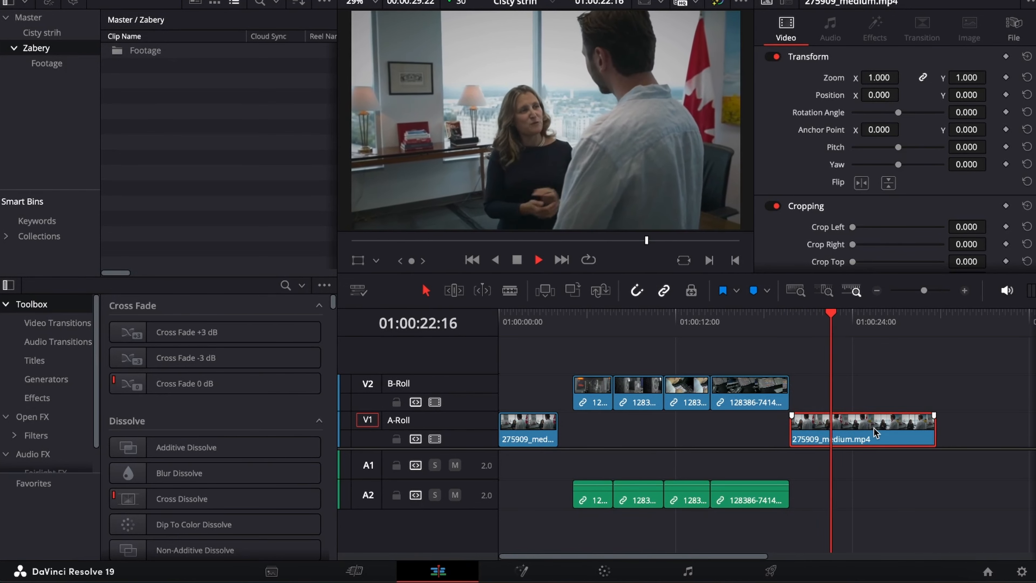
pyautogui.moveTo(792, 425); pyautogui.dragTo(830, 426)
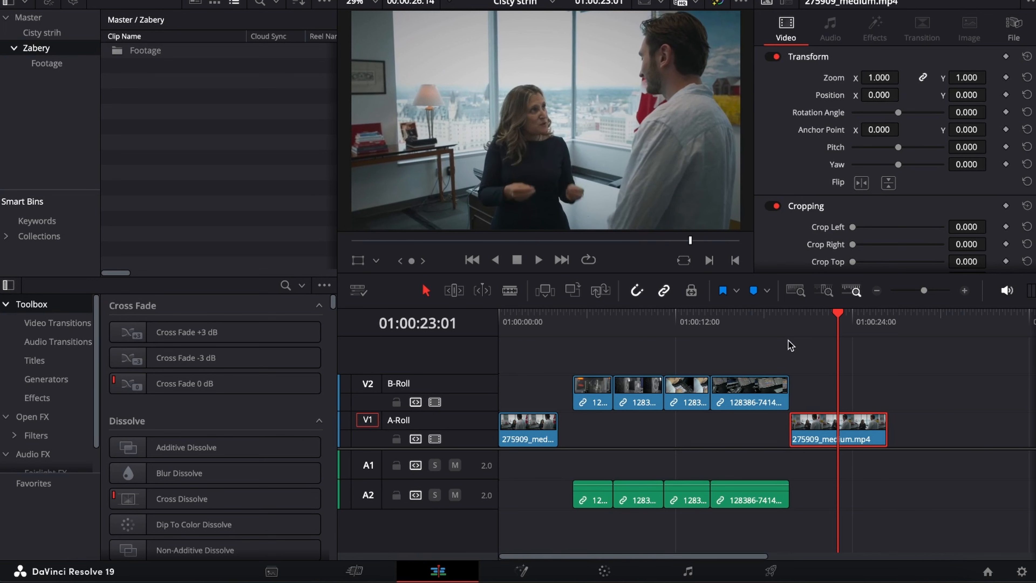
# Step: Play the last A-Roll clip and trim its end to 01:00:24:19
pyautogui.click(790, 319)
pyautogui.press('space')
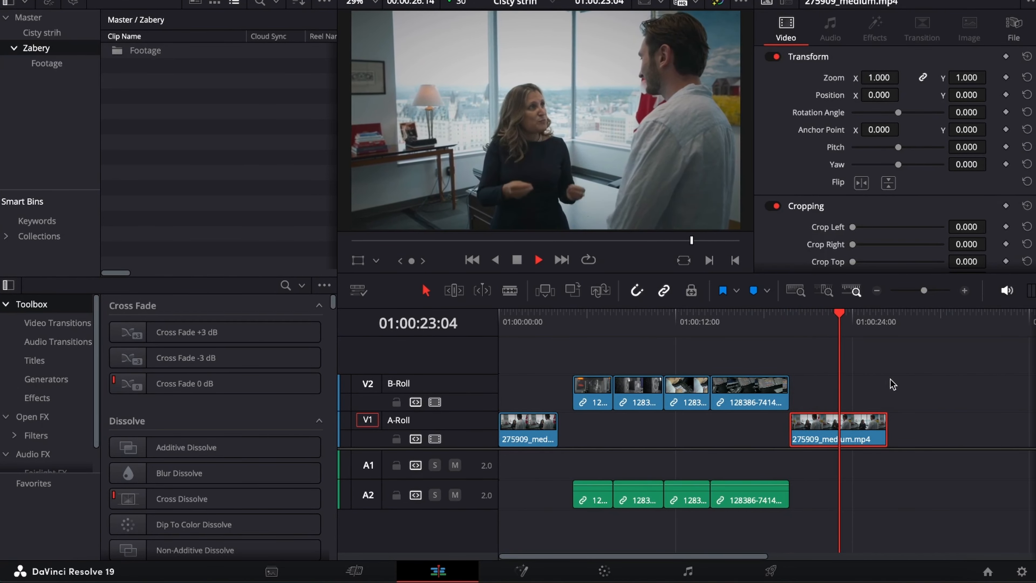
pyautogui.press('space')
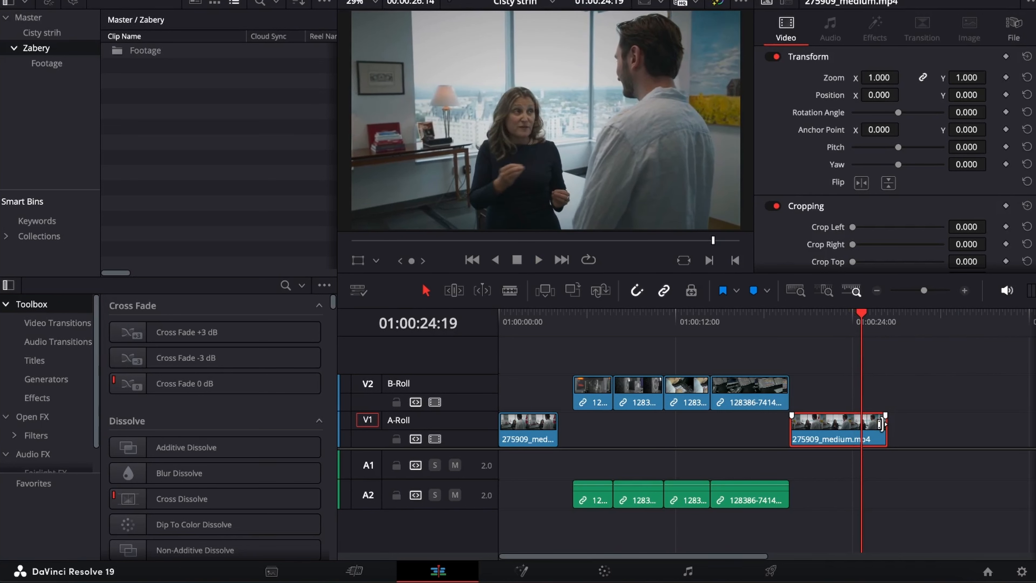
pyautogui.moveTo(881, 423); pyautogui.dragTo(859, 425)
# Step: Move the four B-Roll clips and the last A-Roll clip together to close the gap after the first A-Roll clip
pyautogui.click(562, 345)
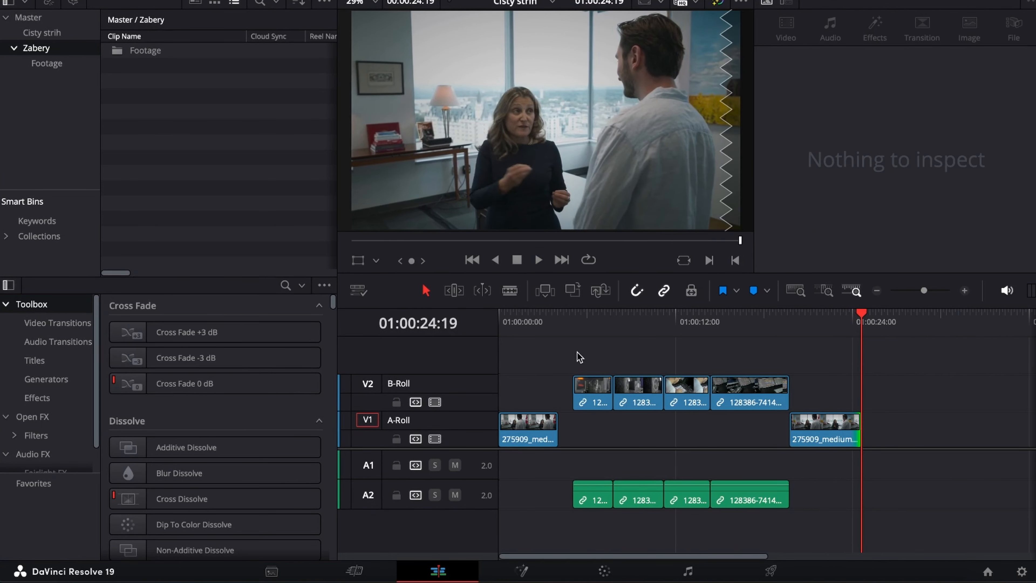
pyautogui.moveTo(580, 357); pyautogui.dragTo(822, 430)
pyautogui.moveTo(759, 396); pyautogui.dragTo(745, 396)
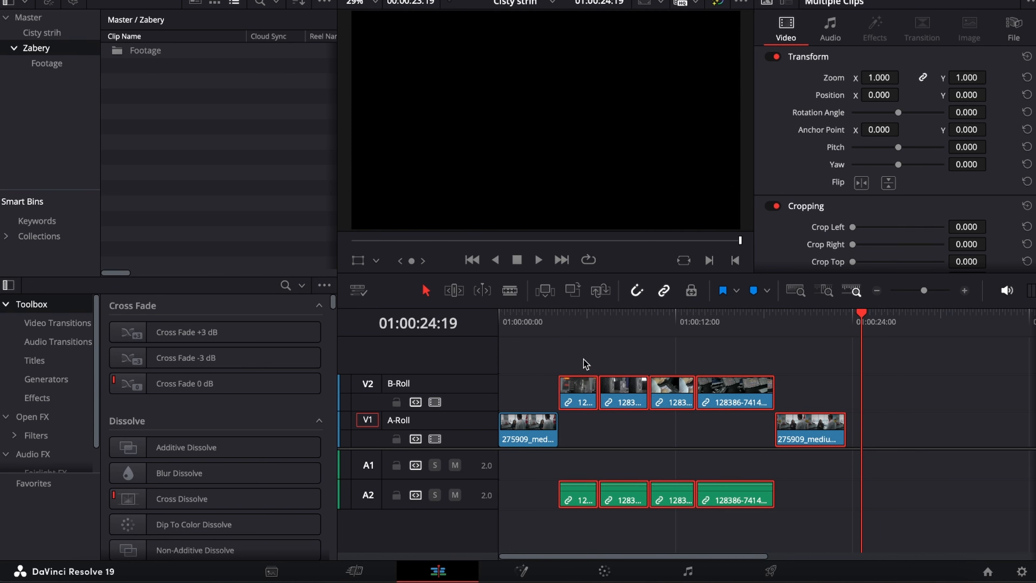
# Step: Play back the sequence and trim the end of the last B-Roll clip to 01:00:16:03
pyautogui.press('space')
pyautogui.click(894, 475)
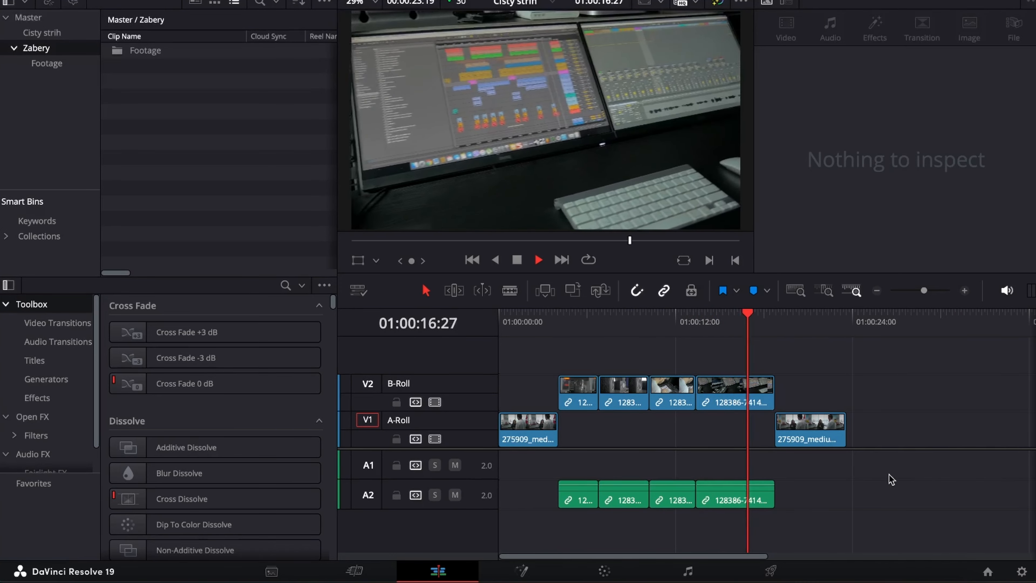
pyautogui.press('space')
pyautogui.click(763, 401)
pyautogui.click(703, 331)
pyautogui.press('space')
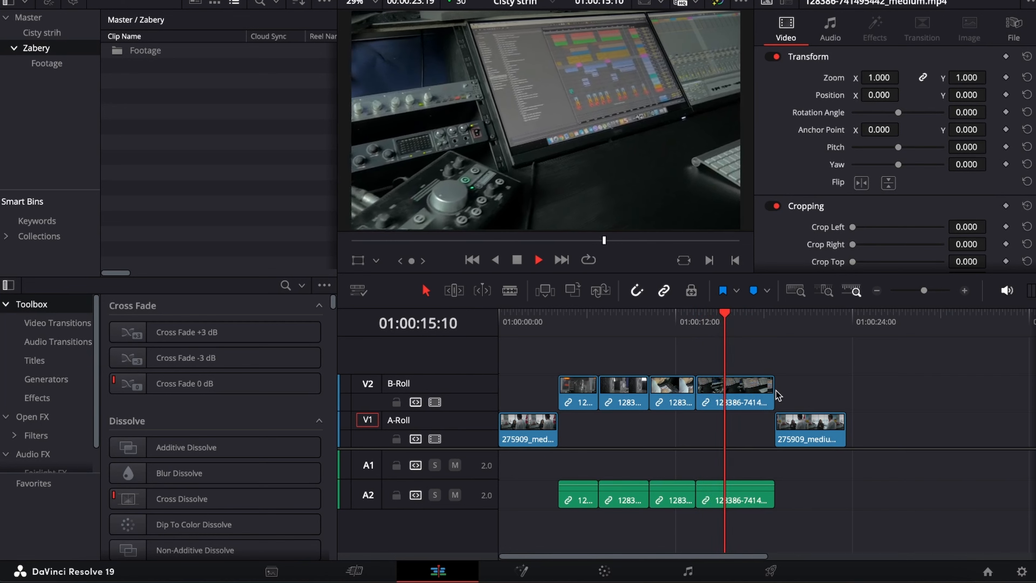
pyautogui.press('space')
pyautogui.moveTo(772, 393); pyautogui.dragTo(735, 391)
# Step: Try to delete the empty gap before the last A-Roll clip
pyautogui.click(767, 428)
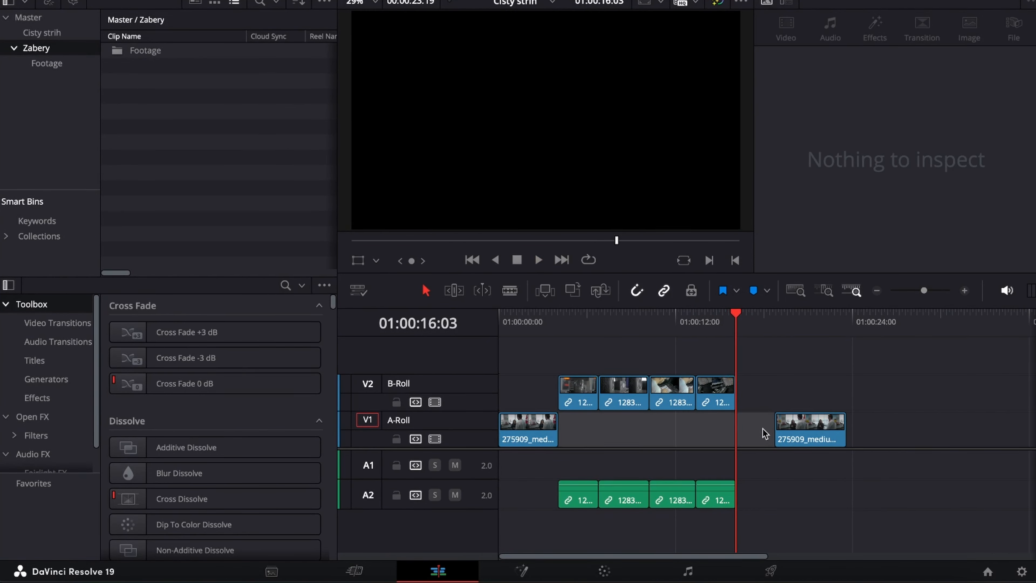
pyautogui.press('Delete')
pyautogui.hotkey('ctrl', 'z')
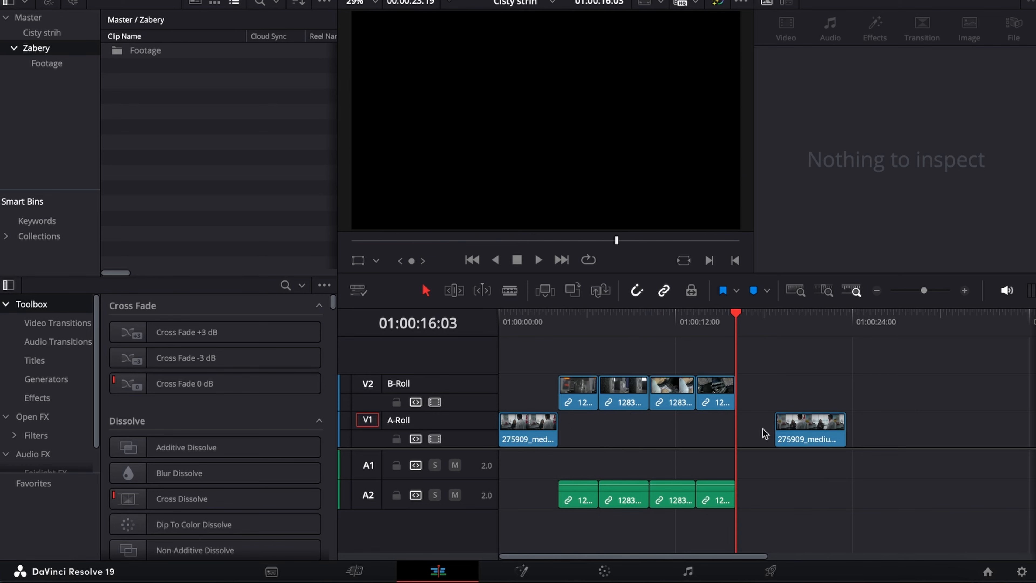
# Step: Move the last A-Roll clip to start right at the end of the last B-Roll clip and play back the cut
pyautogui.moveTo(792, 430); pyautogui.dragTo(760, 430)
pyautogui.click(549, 322)
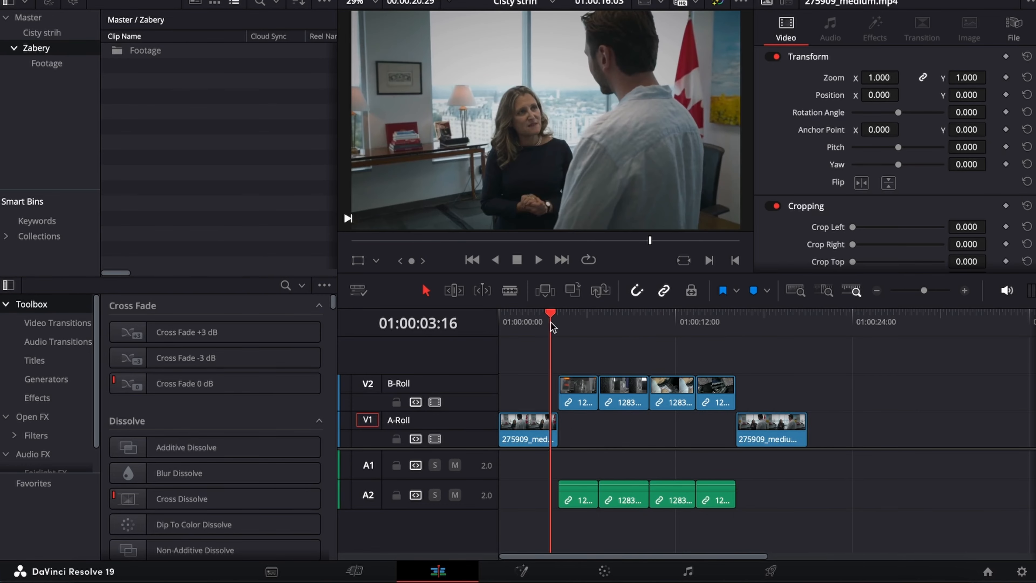
pyautogui.press('space')
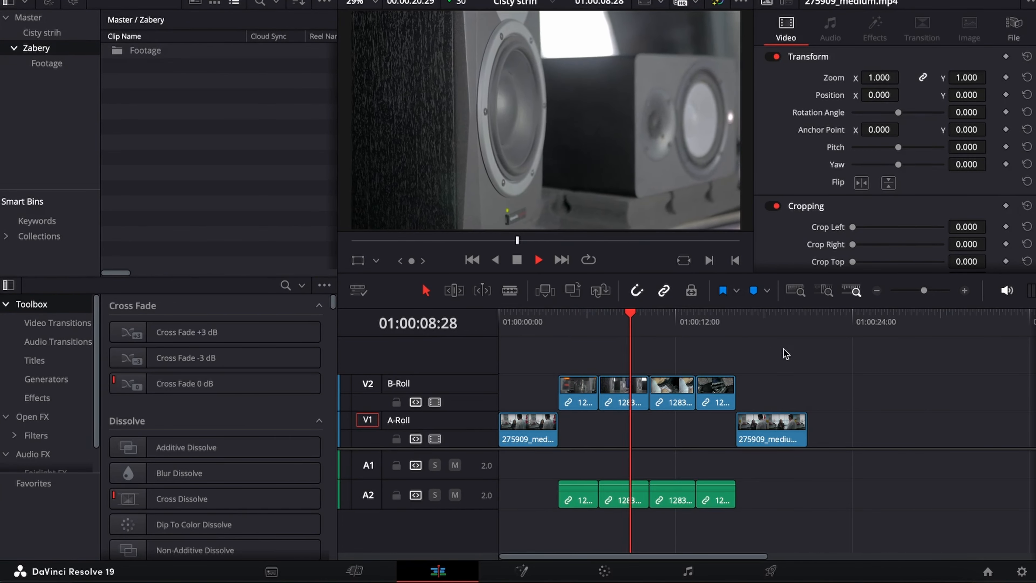
pyautogui.press('space')
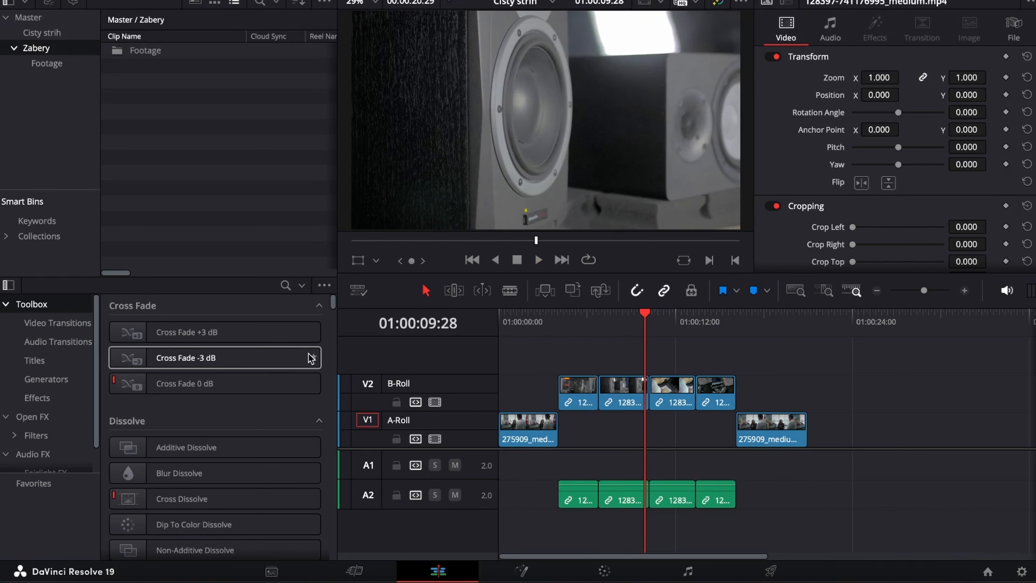
# Step: Add a basic Text title on a new video track above the first two B-Roll clips
pyautogui.click(30, 357)
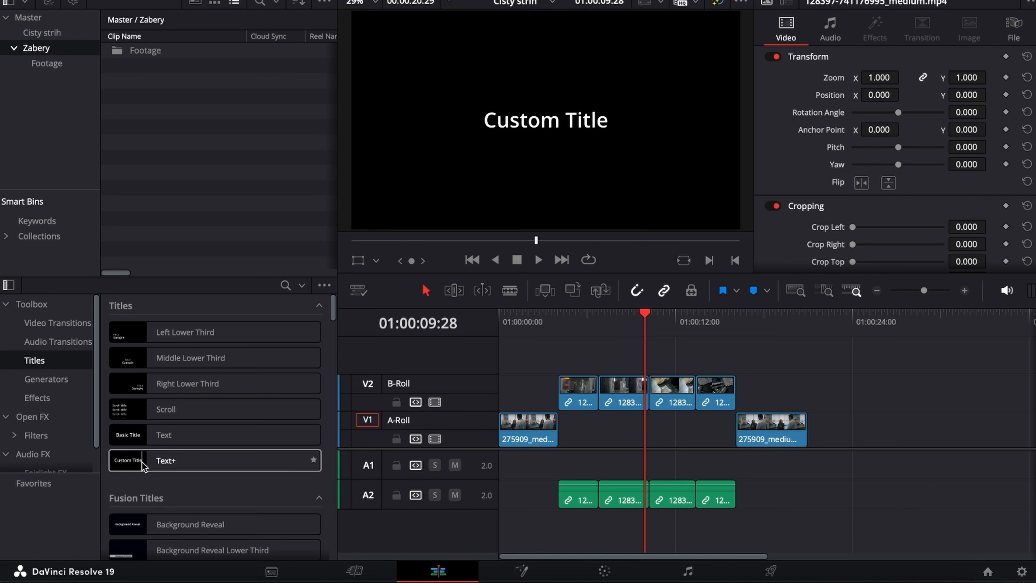
pyautogui.moveTo(134, 438); pyautogui.dragTo(578, 360)
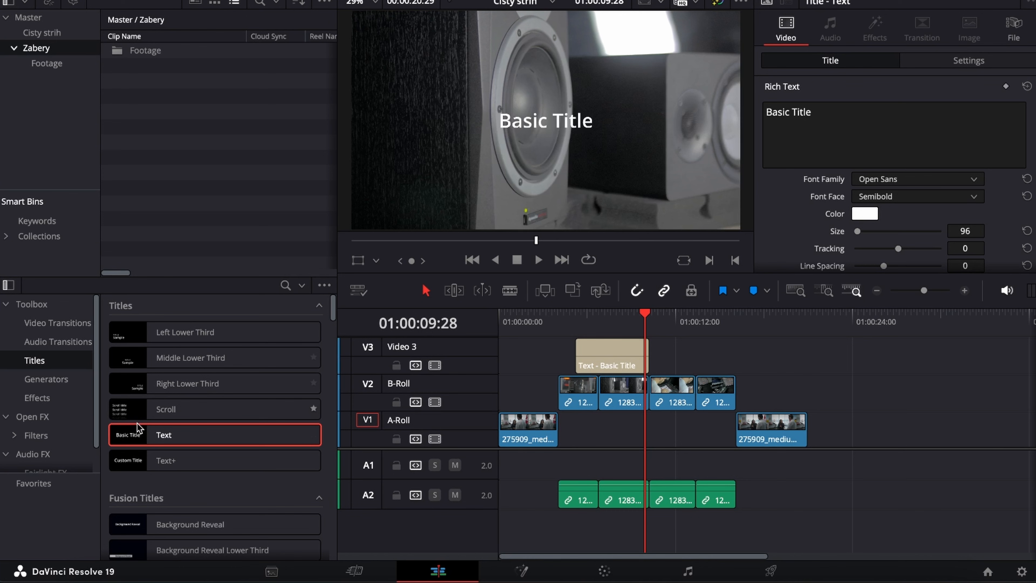
# Step: Browse the Fusion titles and add Draw On 2 Lines Lower Third at the start of the Video 3 track
pyautogui.scroll(-3, 134, 432)
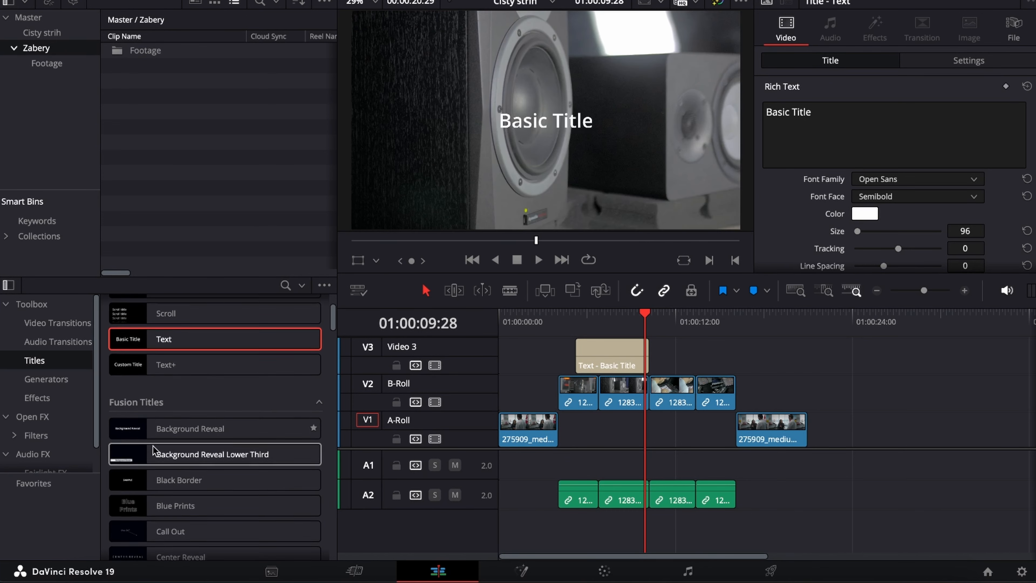
pyautogui.scroll(-3, 141, 448)
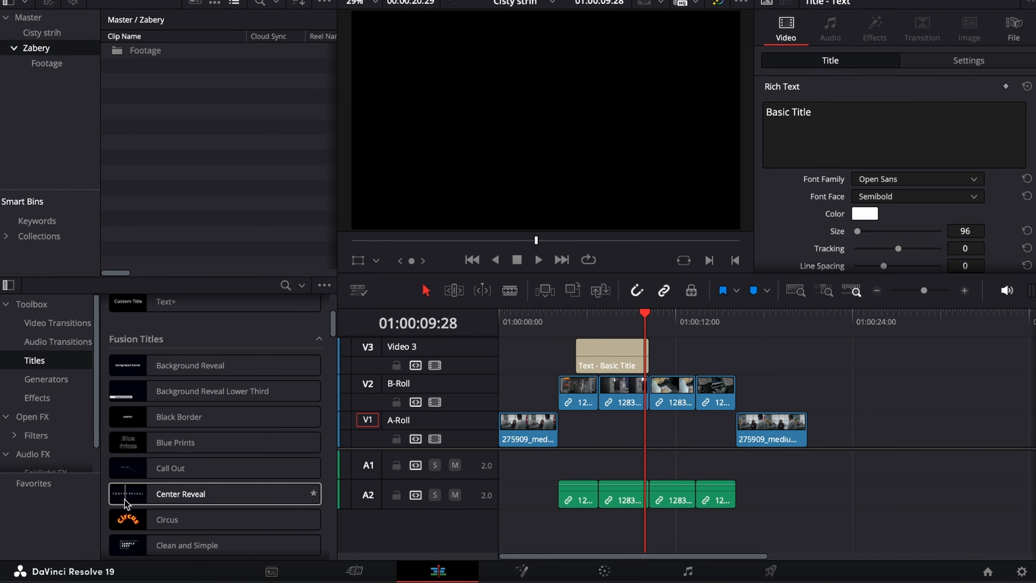
pyautogui.scroll(-5, 164, 511)
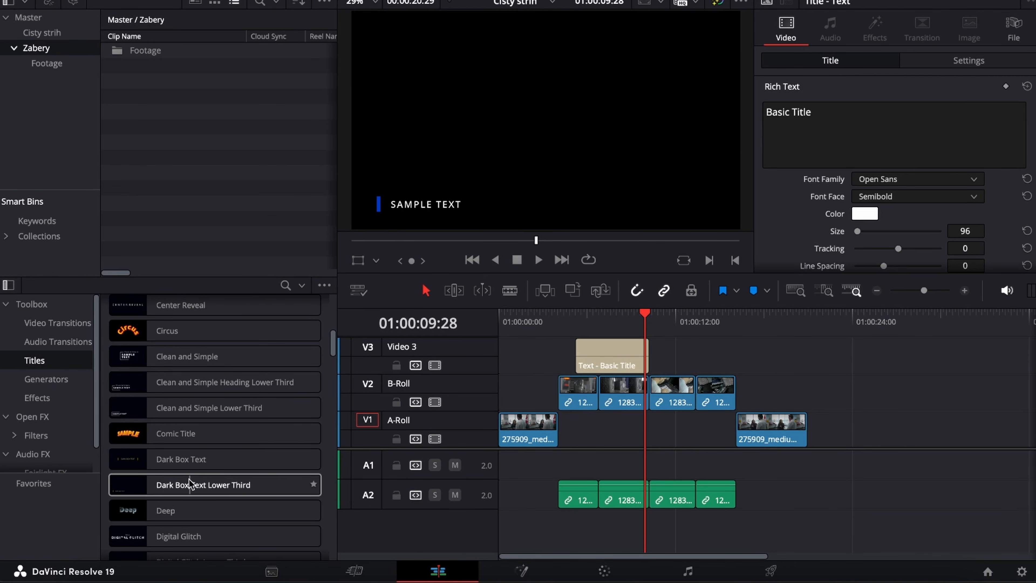
pyautogui.scroll(1, 220, 485)
pyautogui.click(575, 318)
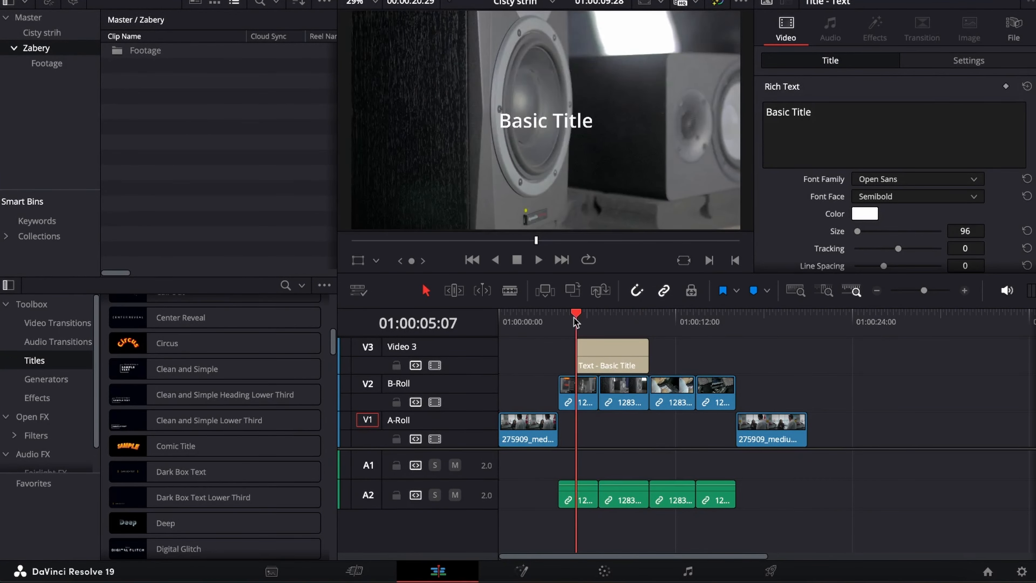
pyautogui.scroll(-3, 128, 454)
pyautogui.scroll(-1, 128, 454)
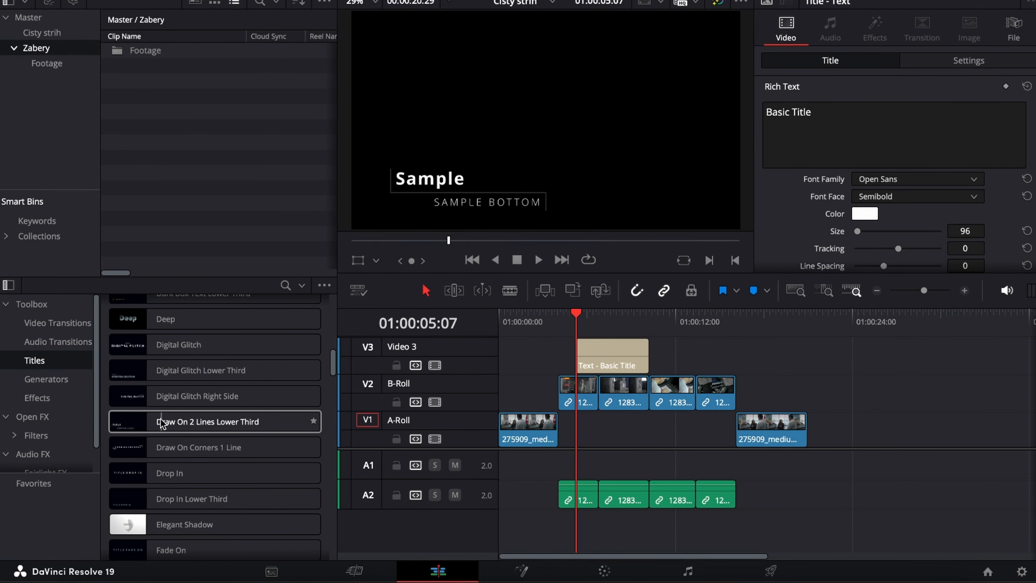
pyautogui.moveTo(160, 419)
pyautogui.mouseDown()
pyautogui.moveTo(453, 392)
pyautogui.moveTo(445, 361)
pyautogui.moveTo(524, 341)
pyautogui.mouseUp()
# Step: Play the sequence from the start and trim the lower third's end to match the end of the first A-Roll clip
pyautogui.press('Home')
pyautogui.press('space')
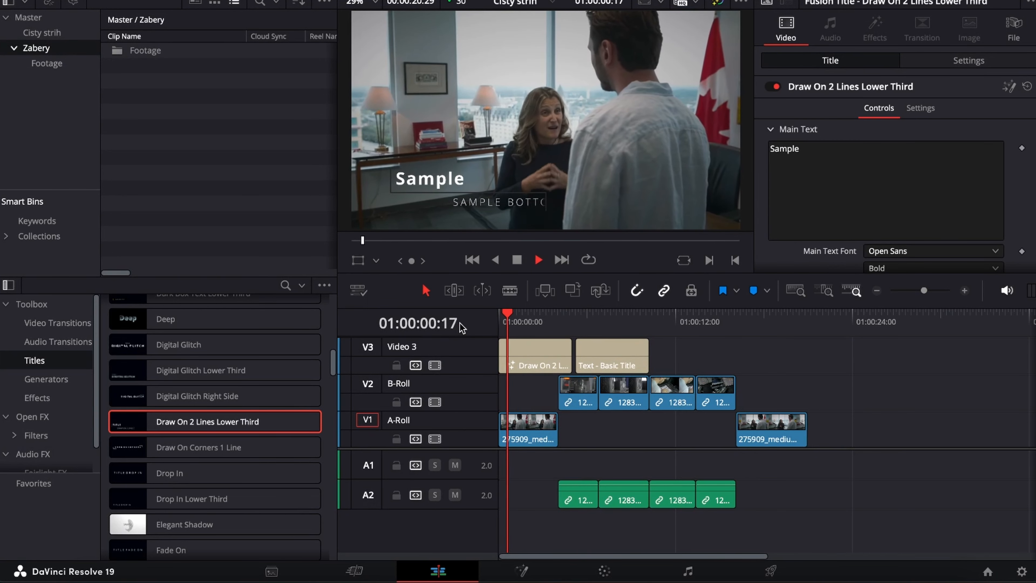
pyautogui.moveTo(571, 356); pyautogui.dragTo(557, 356)
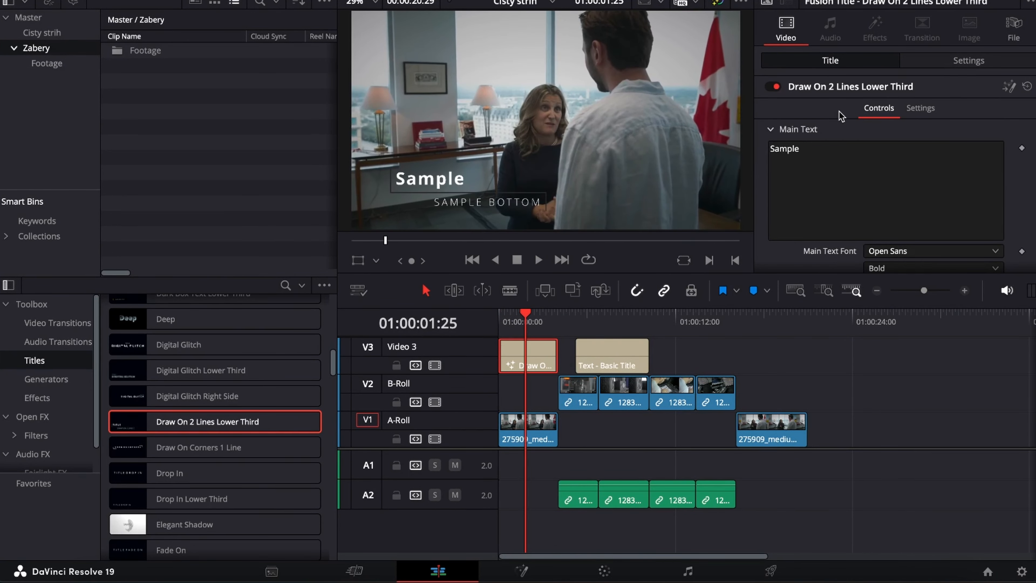
pyautogui.press('space')
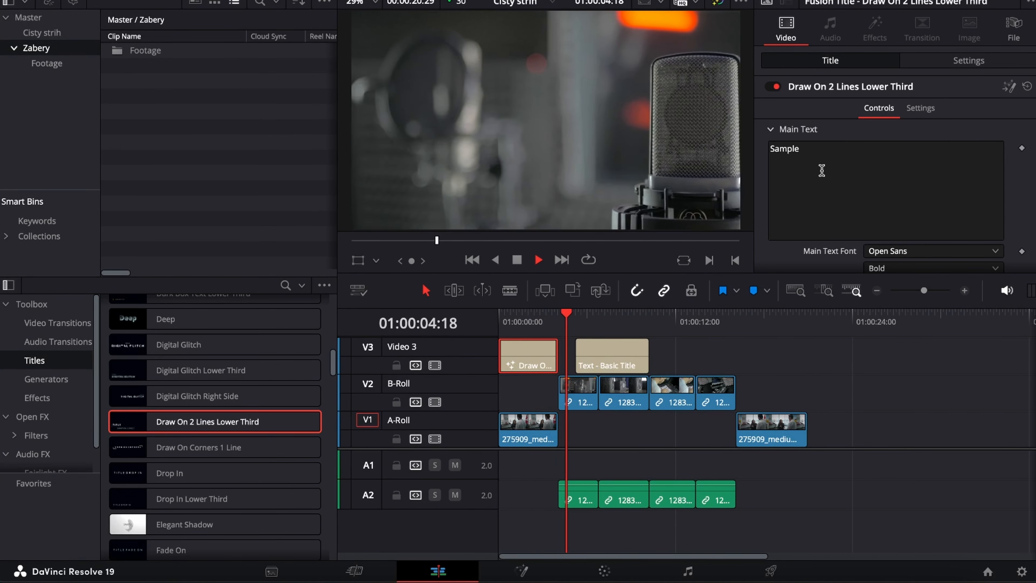
pyautogui.press('space')
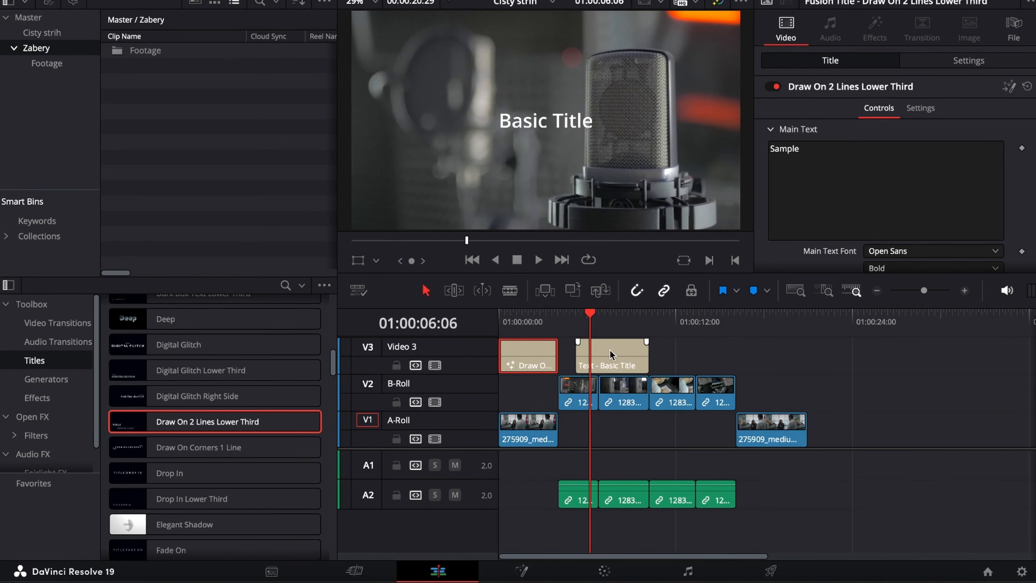
# Step: Adjust the Basic Title clip to start at 01:00:06:06 and extend its end over the last B-Roll clip, and play back both titles
pyautogui.moveTo(615, 353); pyautogui.dragTo(704, 353)
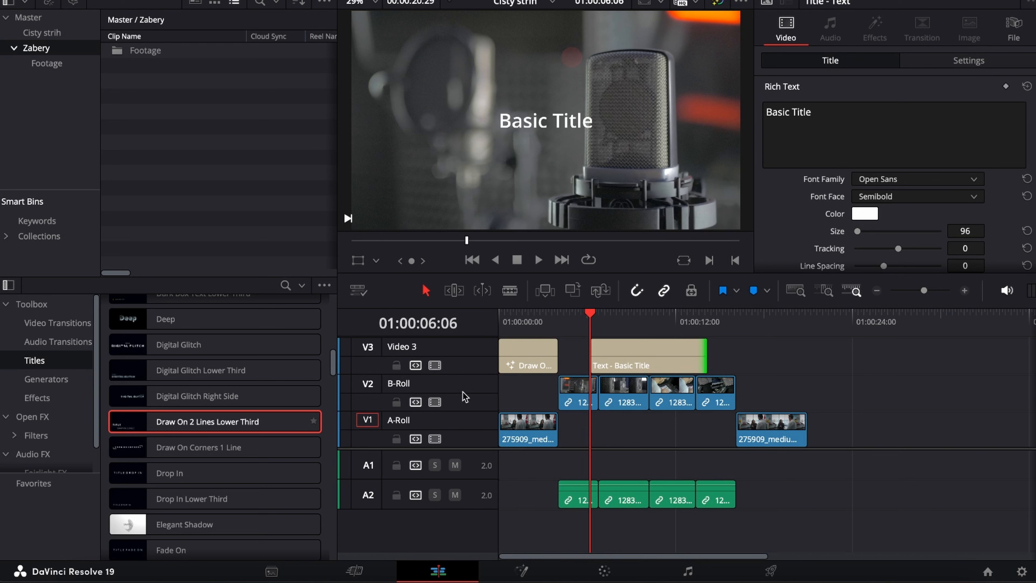
pyautogui.click(525, 321)
pyautogui.press('space')
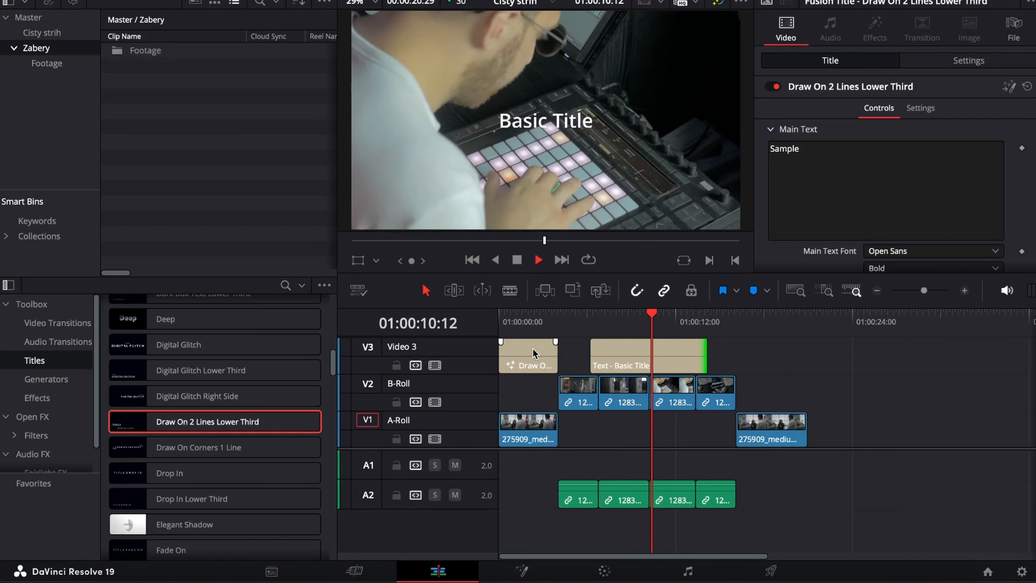
pyautogui.press('space')
# Step: Preview fonts for the Basic Title text and set its font family to Noto Sans Myanmar
pyautogui.click(618, 343)
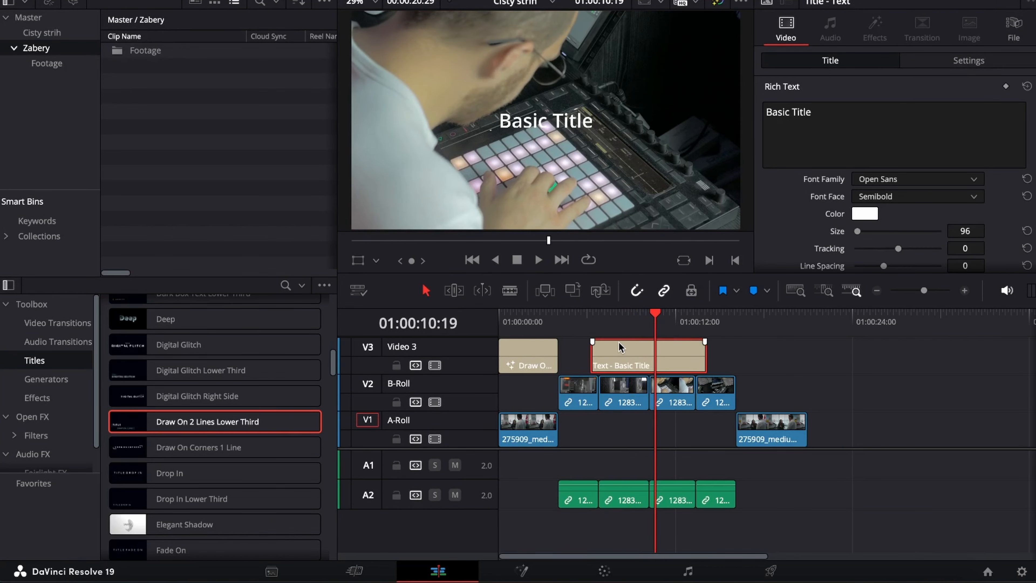
pyautogui.moveTo(827, 118); pyautogui.dragTo(709, 151)
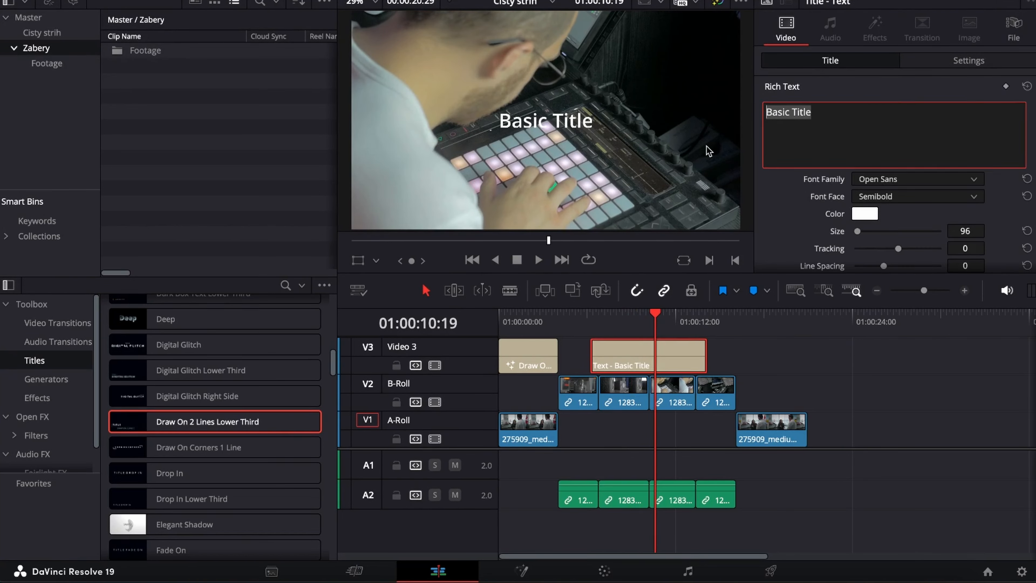
pyautogui.click(874, 178)
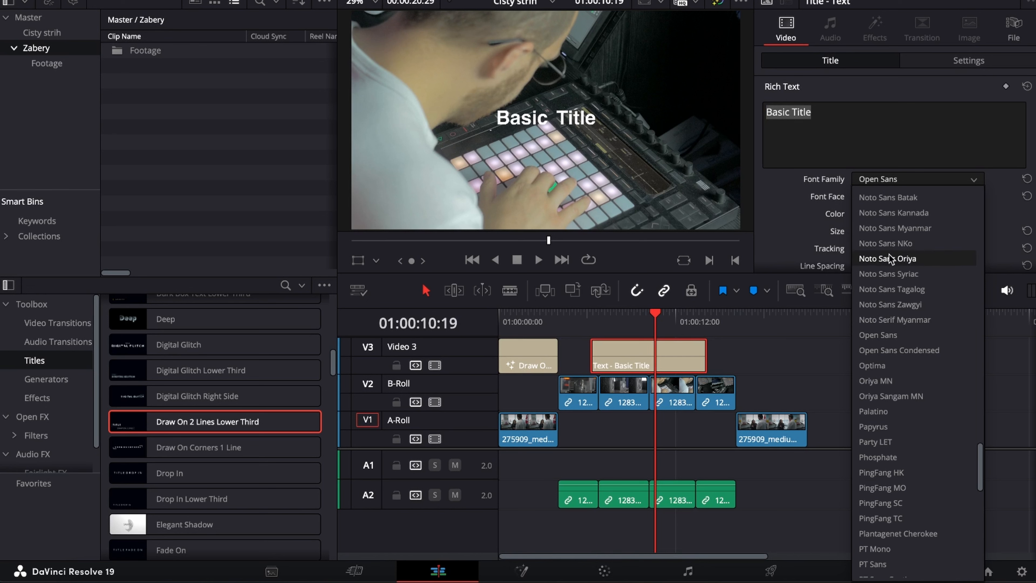
pyautogui.scroll(5, 886, 257)
pyautogui.scroll(7, 885, 257)
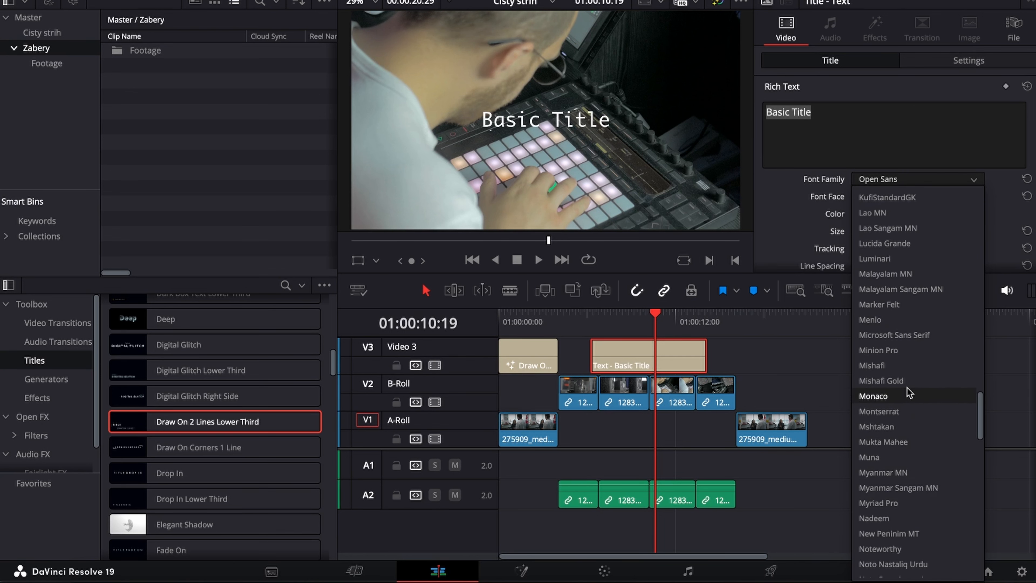
pyautogui.scroll(-8, 906, 394)
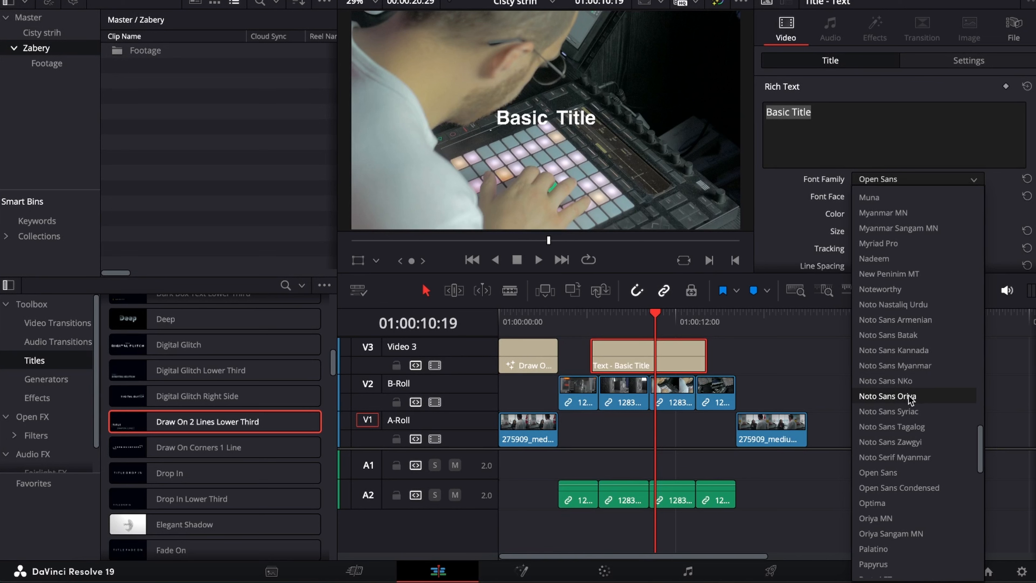
pyautogui.click(911, 392)
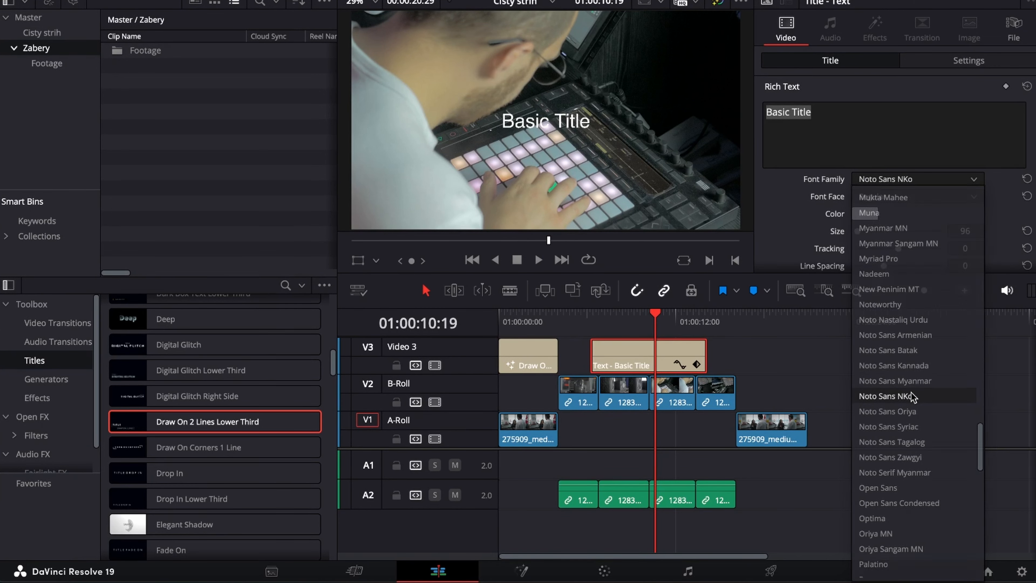
pyautogui.click(885, 179)
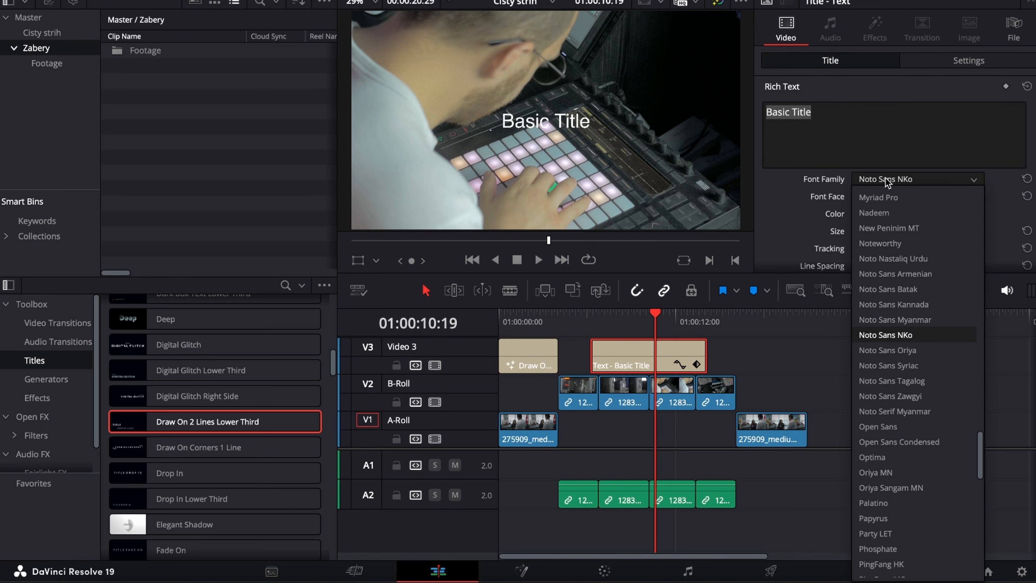
pyautogui.click(896, 322)
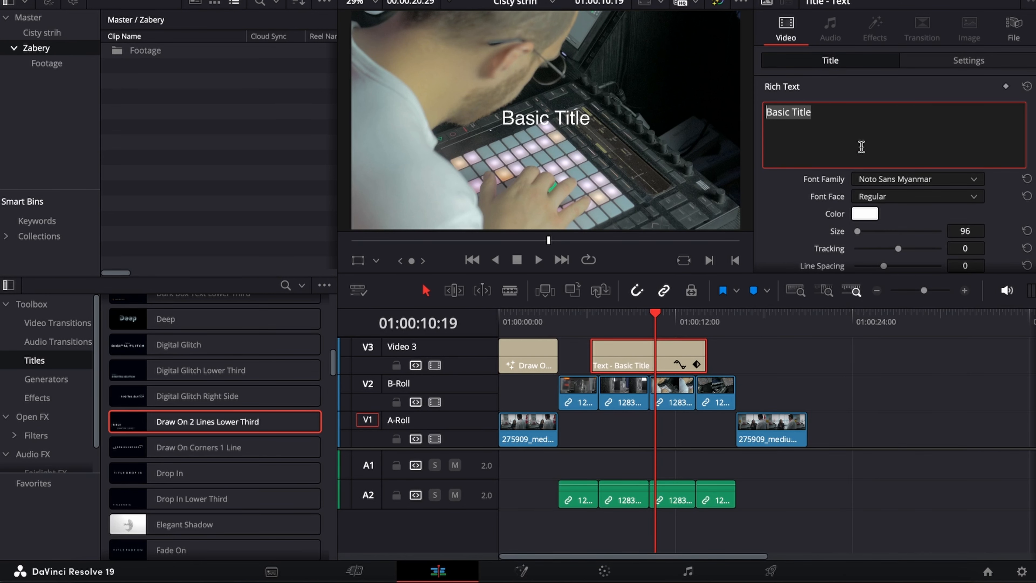
# Step: Replace the Basic Title text with "Music Industry"
pyautogui.write('Musim l')
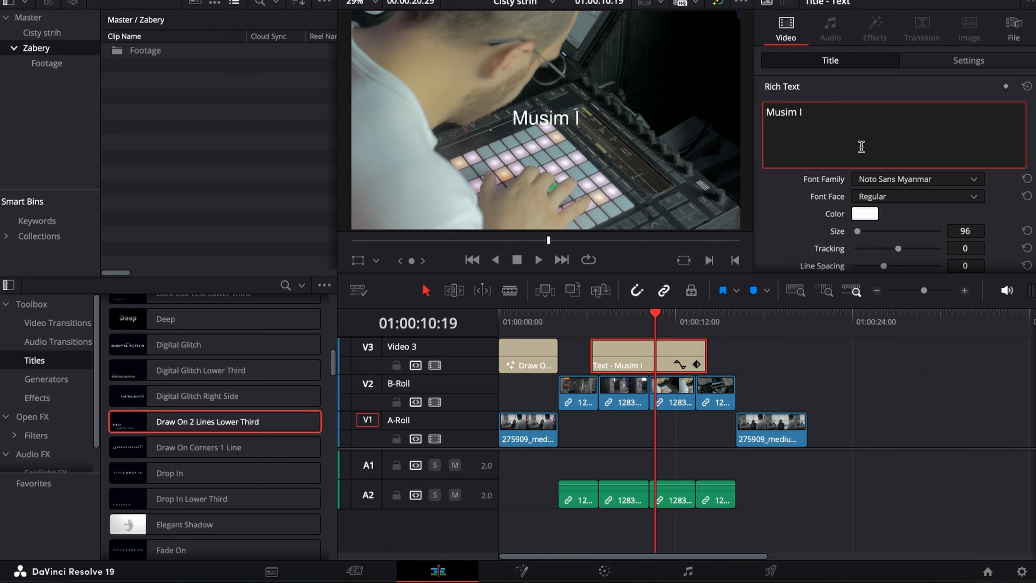
pyautogui.press('BackSpace')
pyautogui.press('BackSpace')
pyautogui.press('BackSpace')
pyautogui.write('c Industry')
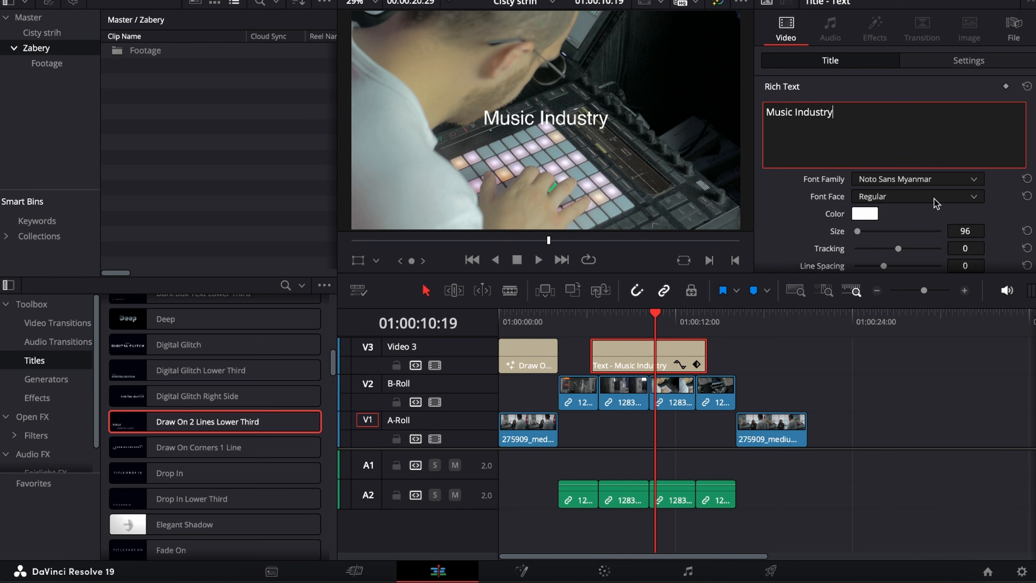
# Step: Look through the title's settings and set the font face of the Music Industry text to Bold
pyautogui.scroll(-4, 987, 207)
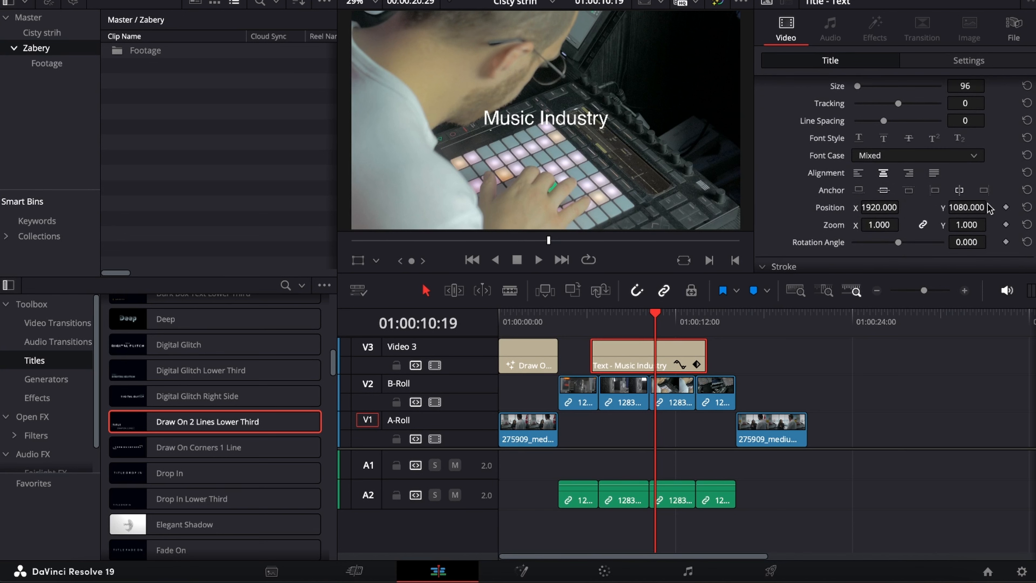
pyautogui.scroll(-9, 989, 208)
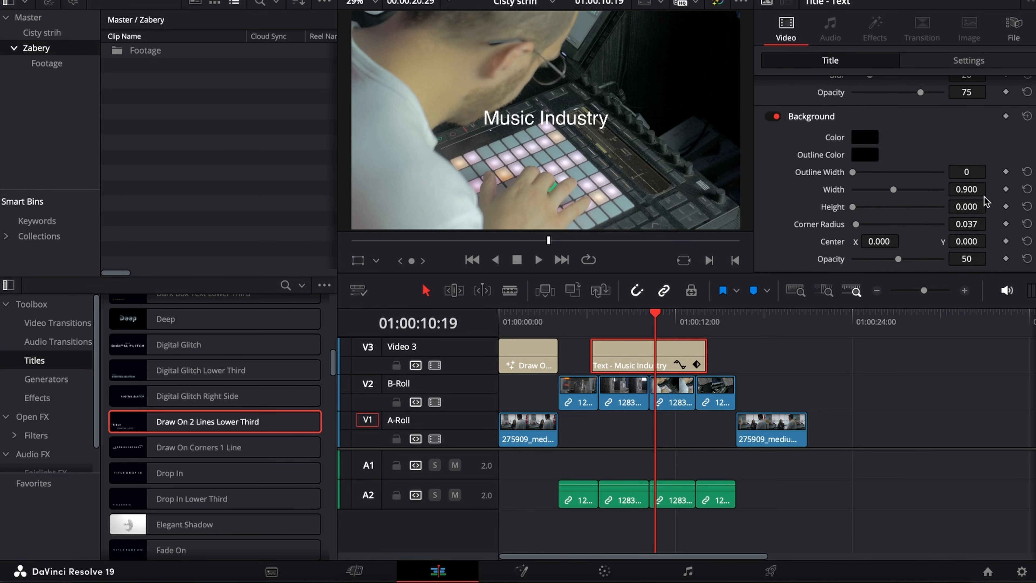
pyautogui.scroll(13, 981, 192)
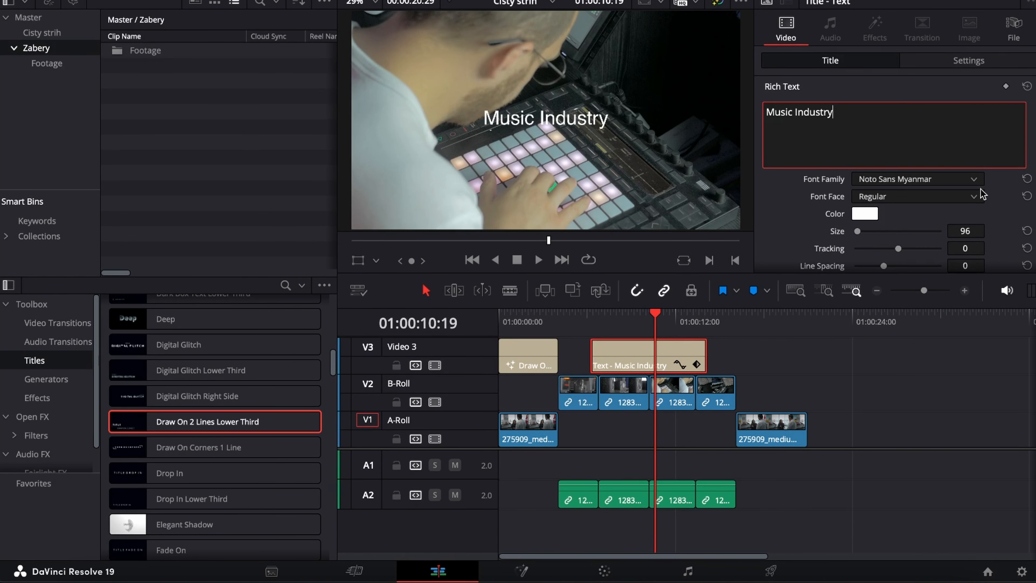
pyautogui.click(927, 192)
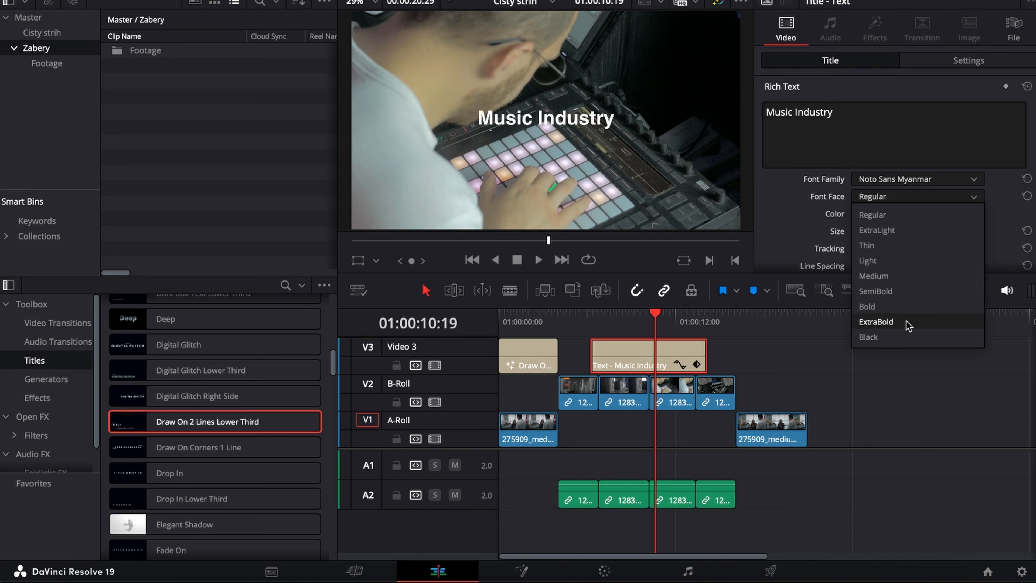
pyautogui.click(903, 307)
# Step: Set the title's drop shadow to offset X 33 and Y -5, blur 100 and opacity 100
pyautogui.scroll(-12, 883, 245)
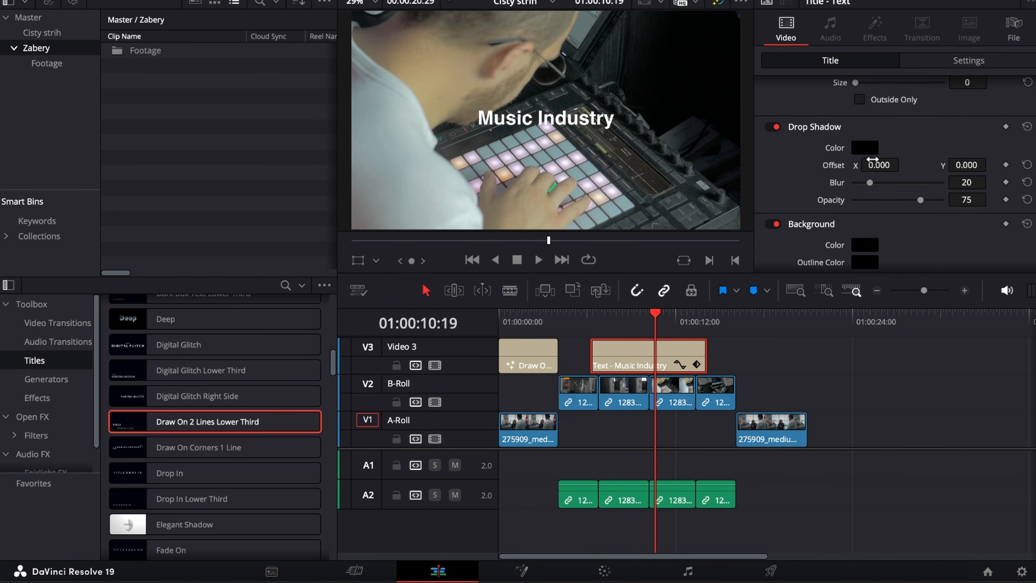
pyautogui.scroll(-3, 871, 160)
pyautogui.scroll(3, 873, 161)
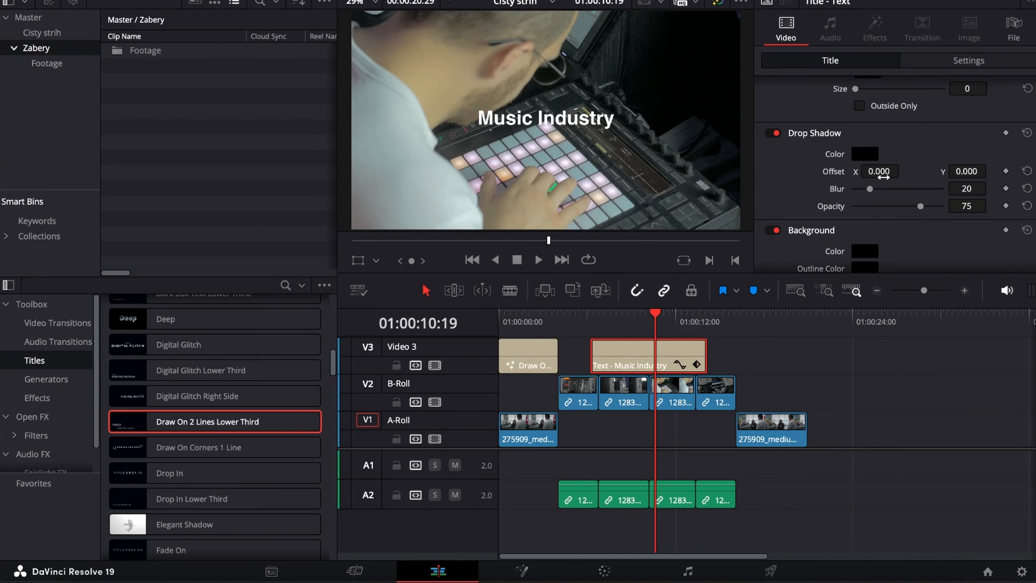
pyautogui.moveTo(870, 192); pyautogui.dragTo(903, 171)
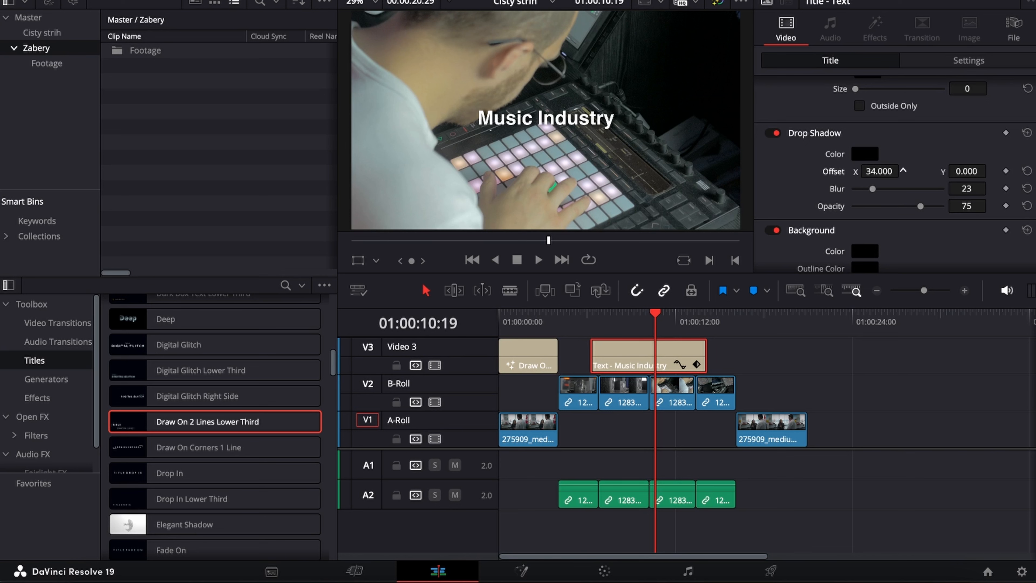
pyautogui.moveTo(990, 170); pyautogui.dragTo(990, 171)
pyautogui.moveTo(872, 188); pyautogui.dragTo(985, 179)
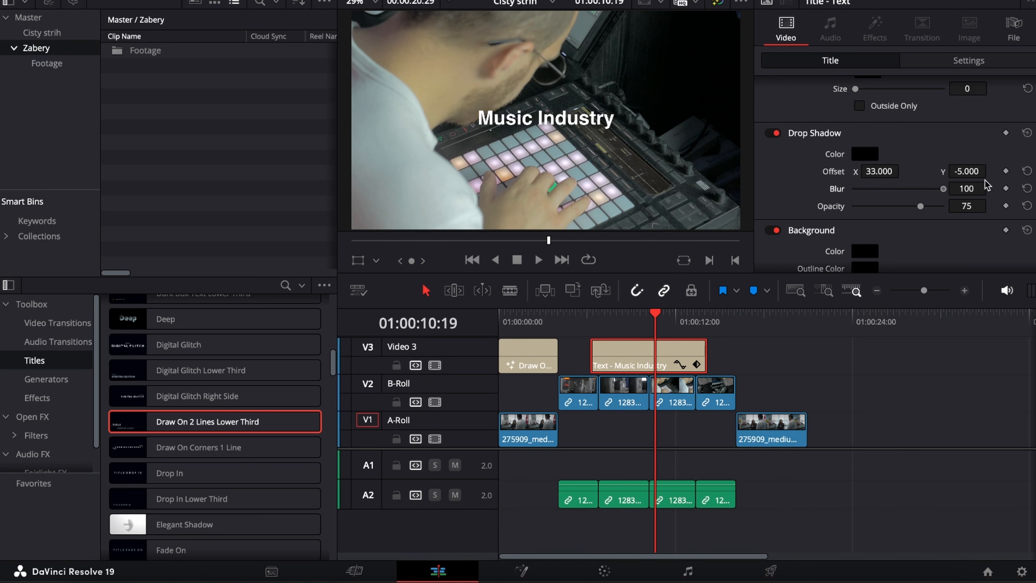
pyautogui.moveTo(920, 206); pyautogui.dragTo(958, 209)
pyautogui.scroll(-5, 928, 196)
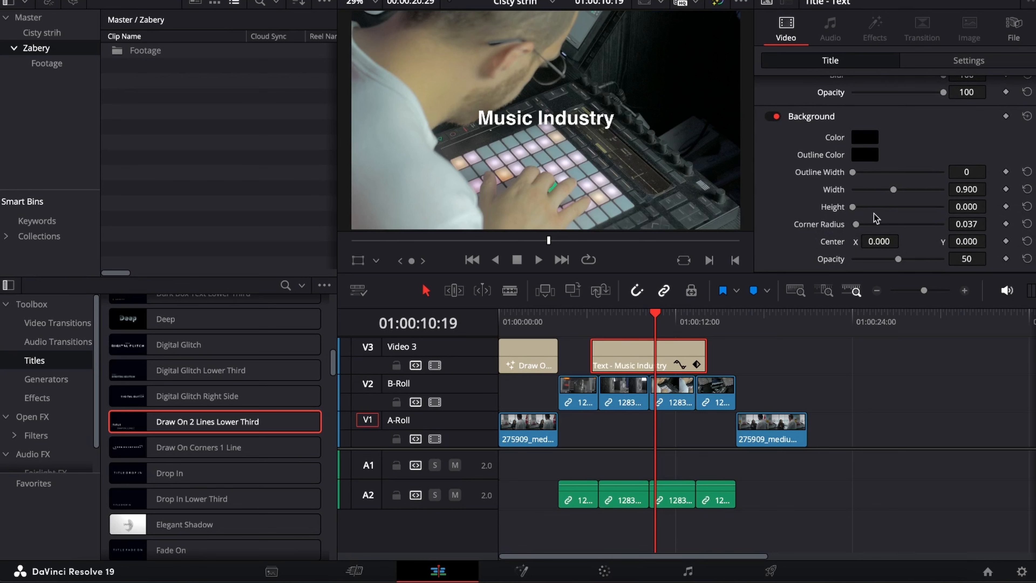
# Step: Try a background box behind the Music Industry title with width 0.443, height 0.137, corner radius 0.053 and centre X 19, Y 25
pyautogui.moveTo(859, 223); pyautogui.dragTo(896, 241)
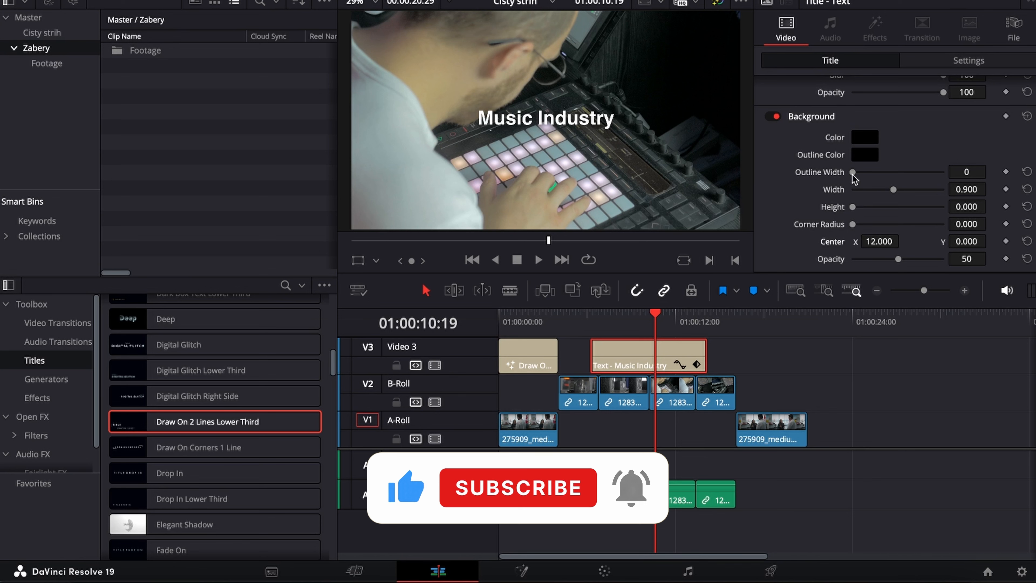
pyautogui.moveTo(852, 172); pyautogui.dragTo(870, 172)
pyautogui.moveTo(852, 206); pyautogui.dragTo(866, 206)
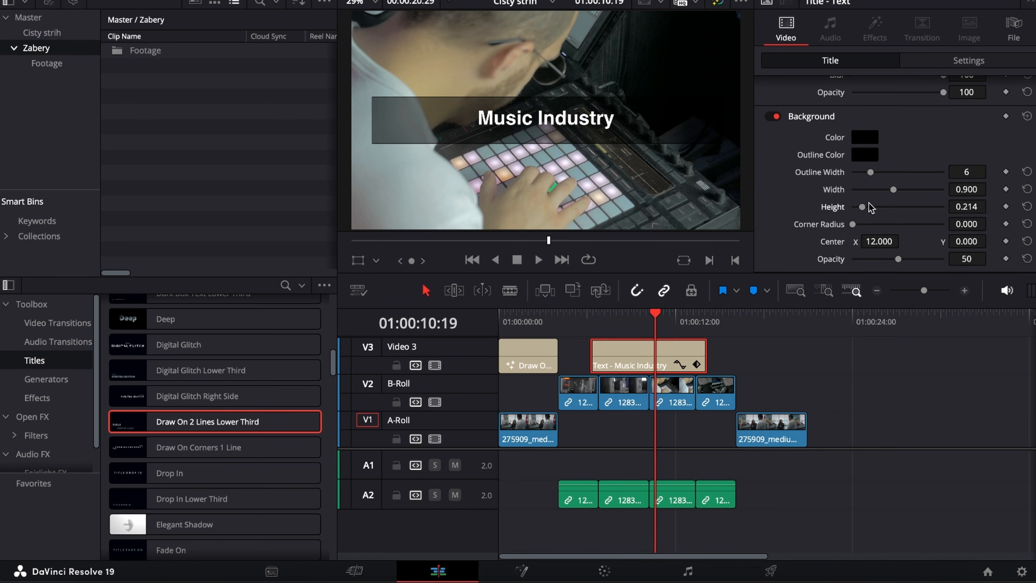
pyautogui.doubleClick(869, 202)
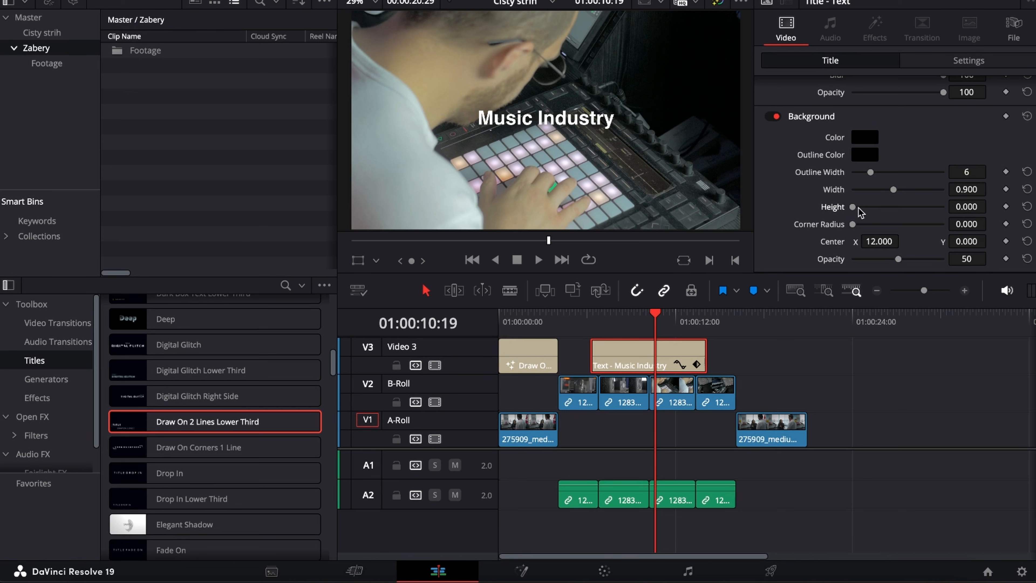
pyautogui.moveTo(858, 209); pyautogui.dragTo(859, 207)
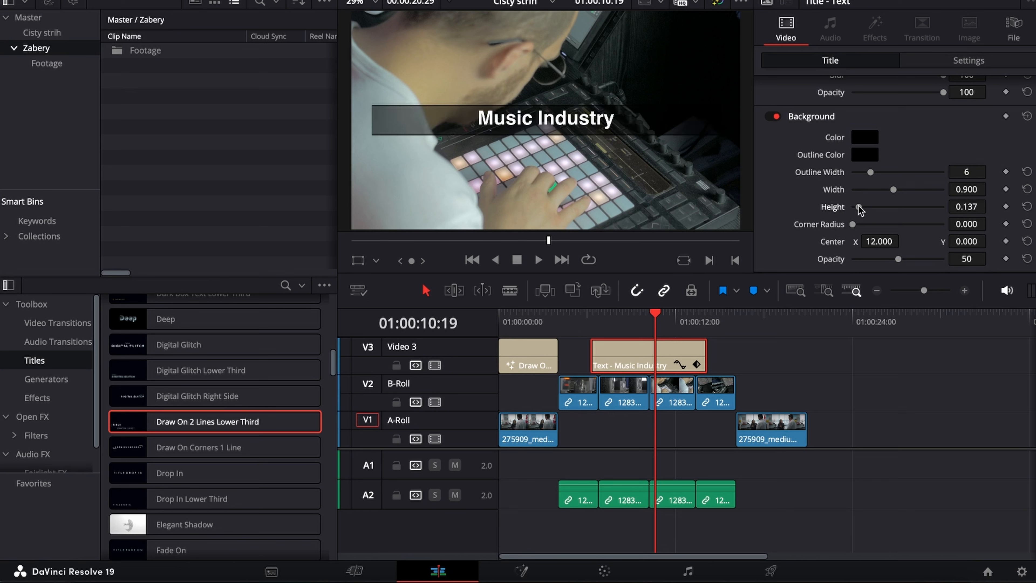
pyautogui.doubleClick(868, 171)
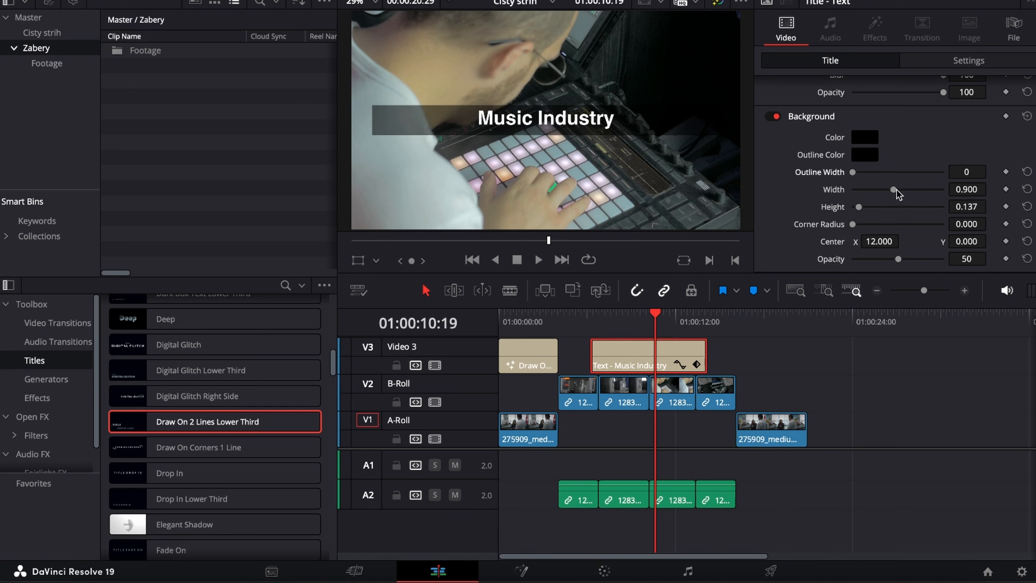
pyautogui.moveTo(892, 189); pyautogui.dragTo(873, 192)
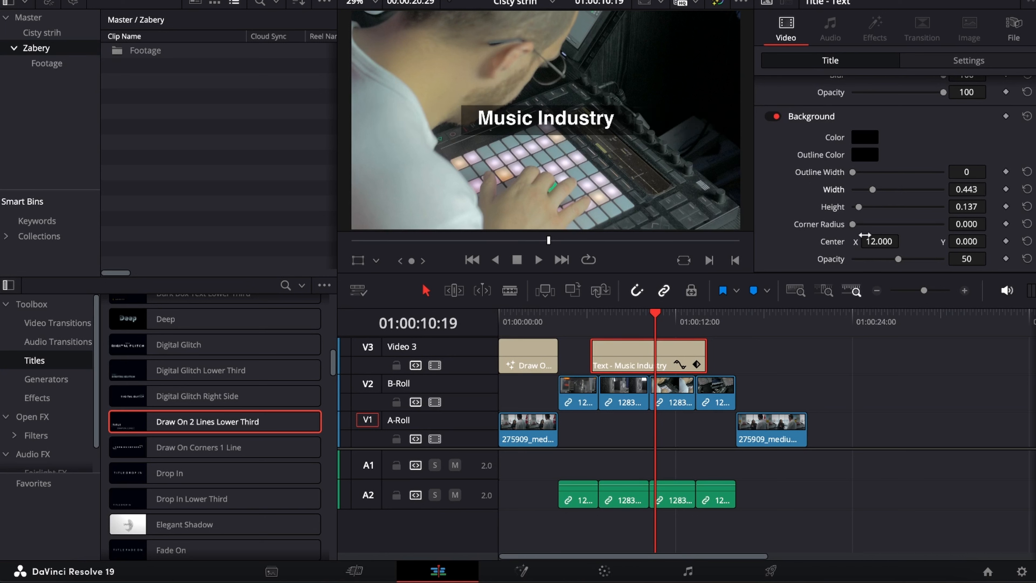
pyautogui.moveTo(862, 227); pyautogui.dragTo(954, 240)
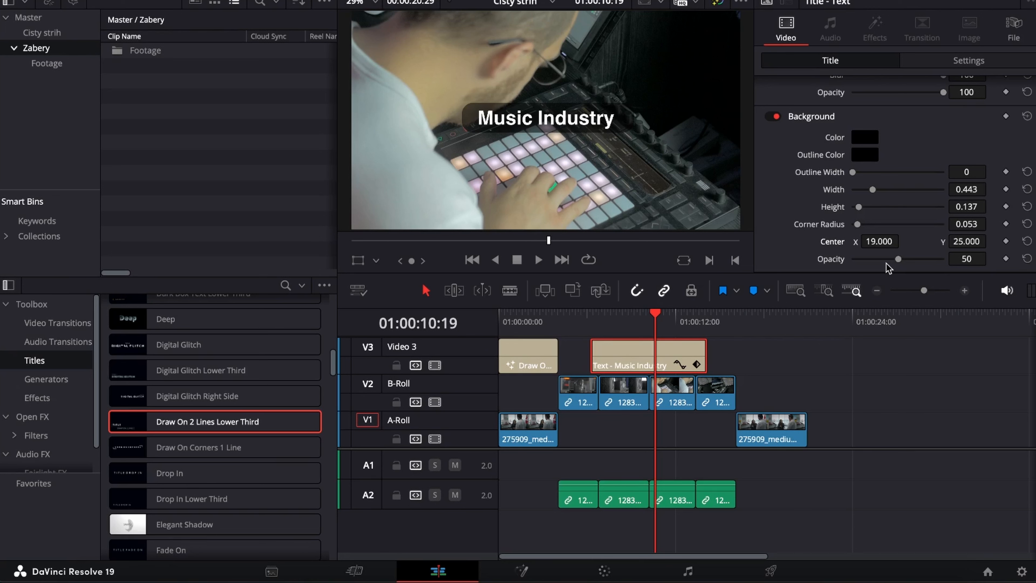
# Step: Scrub over the Music Industry title to check it and undo the background's size, corner radius and latest centre changes
pyautogui.click(597, 315)
pyautogui.moveTo(597, 315); pyautogui.dragTo(661, 314)
pyautogui.press('super+z')
pyautogui.press('super+z')
pyautogui.press('super+z')
pyautogui.press('super+z')
pyautogui.press('super+z')
pyautogui.press('super+z')
pyautogui.press('super+z')
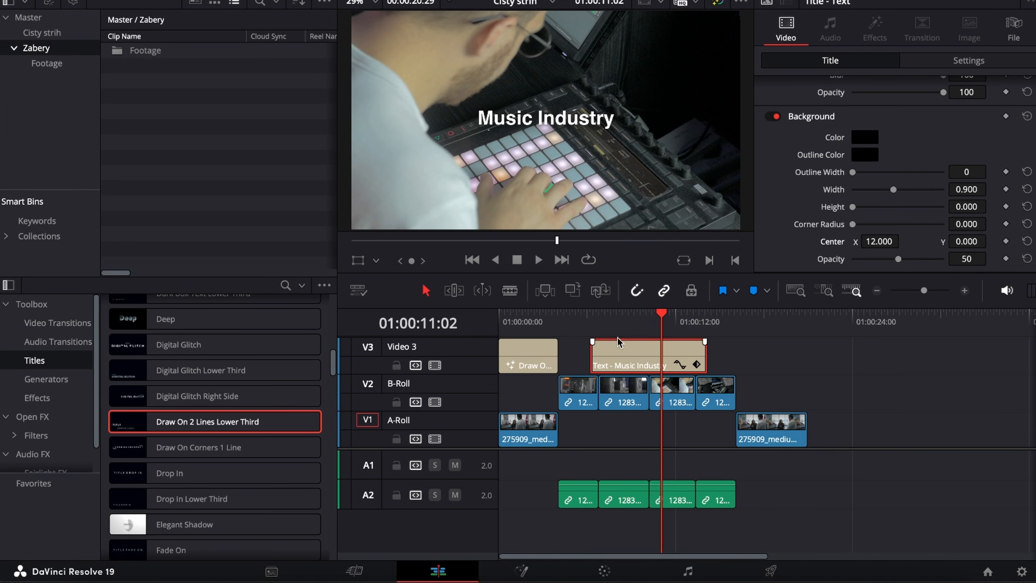
# Step: Select the Draw On 2 Lines Lower Third title over the first A-Roll clip and look through its main and secondary text settings
pyautogui.moveTo(595, 327); pyautogui.dragTo(650, 332)
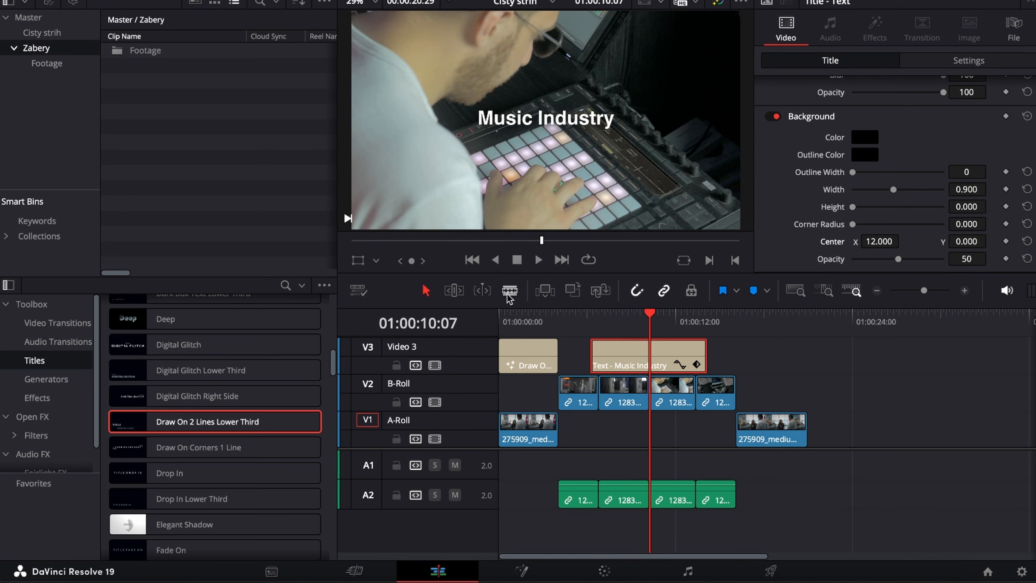
pyautogui.click(517, 316)
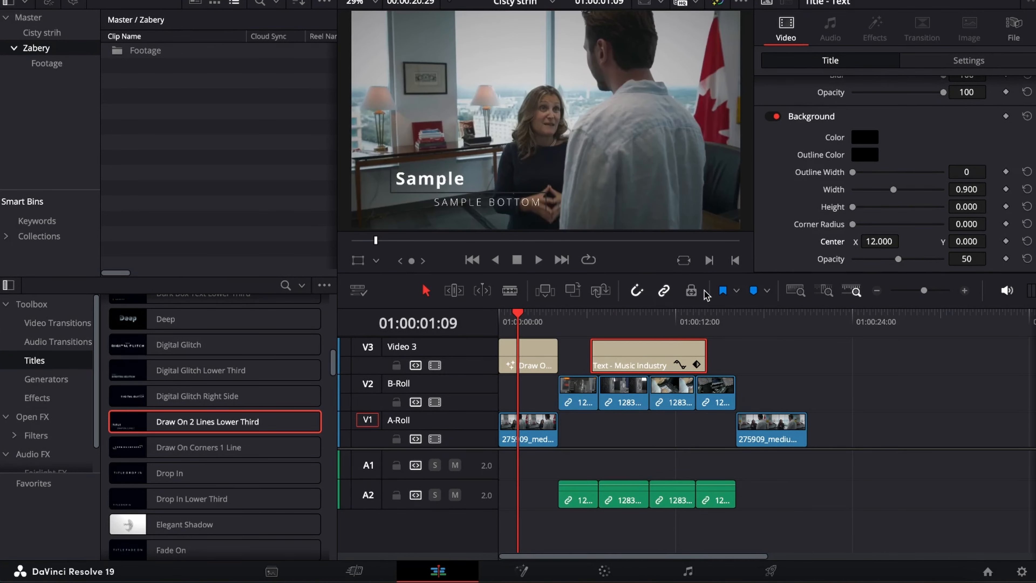
pyautogui.scroll(6, 844, 217)
pyautogui.click(526, 344)
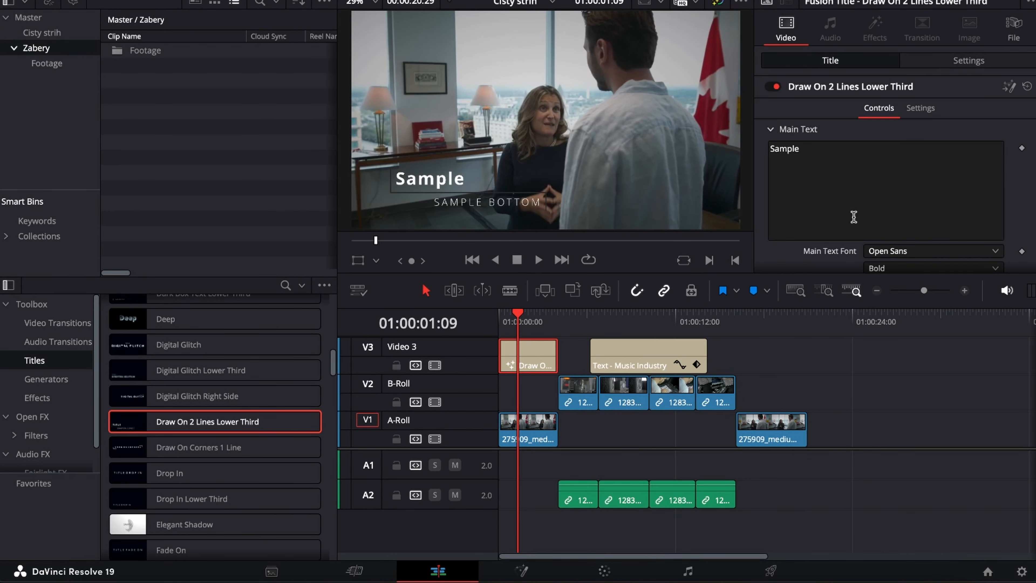
pyautogui.scroll(-2, 836, 163)
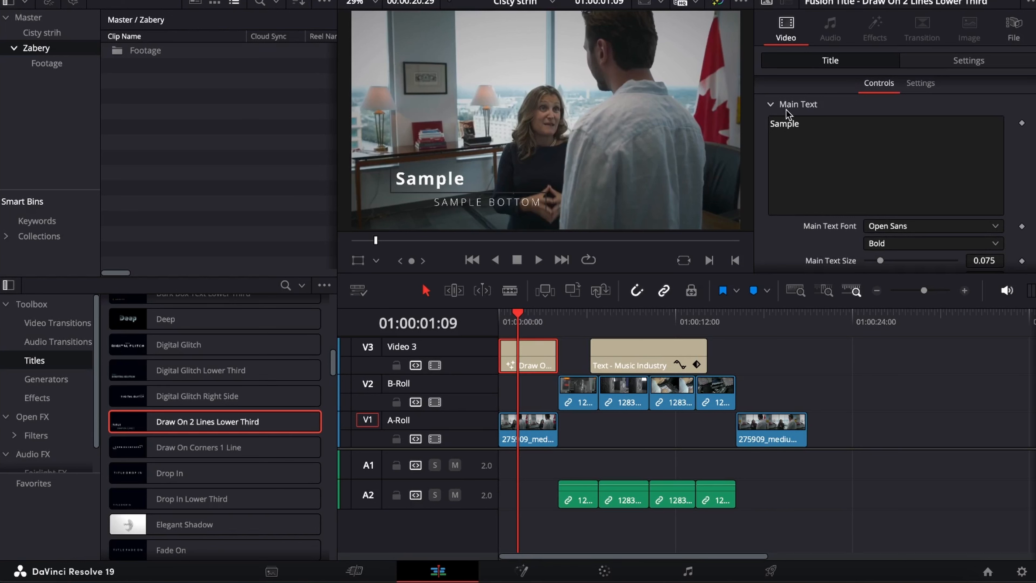
pyautogui.scroll(-6, 932, 129)
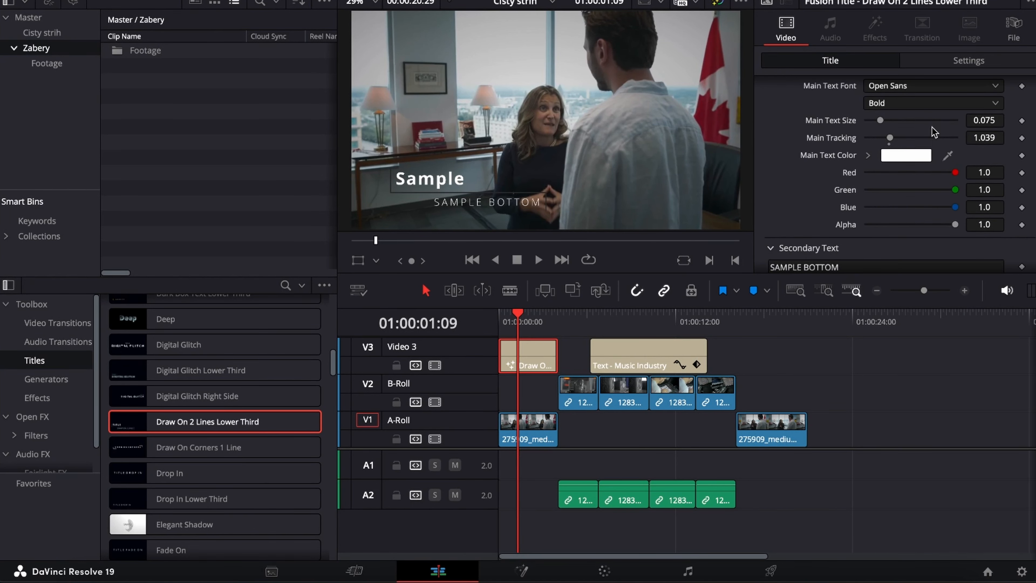
pyautogui.scroll(-5, 917, 128)
pyautogui.scroll(-6, 840, 106)
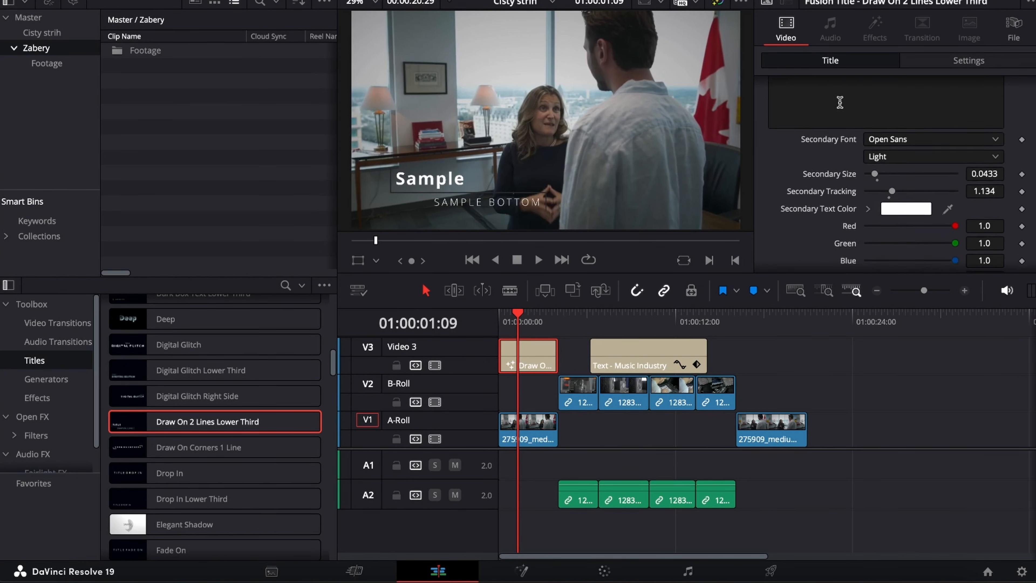
pyautogui.scroll(15, 858, 119)
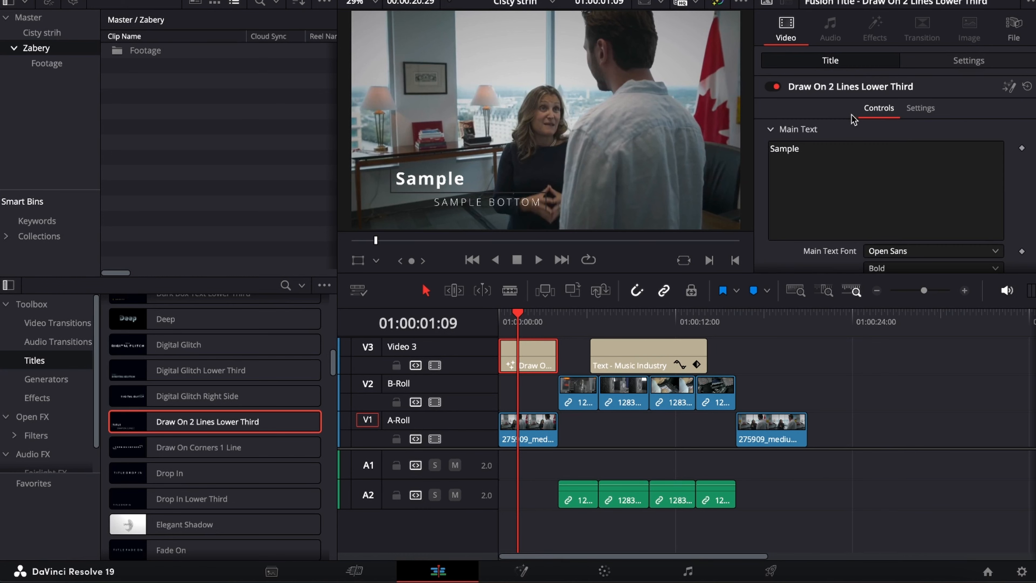
# Step: Replace the lower third's main text with the person's first name
pyautogui.click(811, 150)
pyautogui.hotkey('ctrl', 'a')
pyautogui.press('BackSpace')
pyautogui.write('Alena')
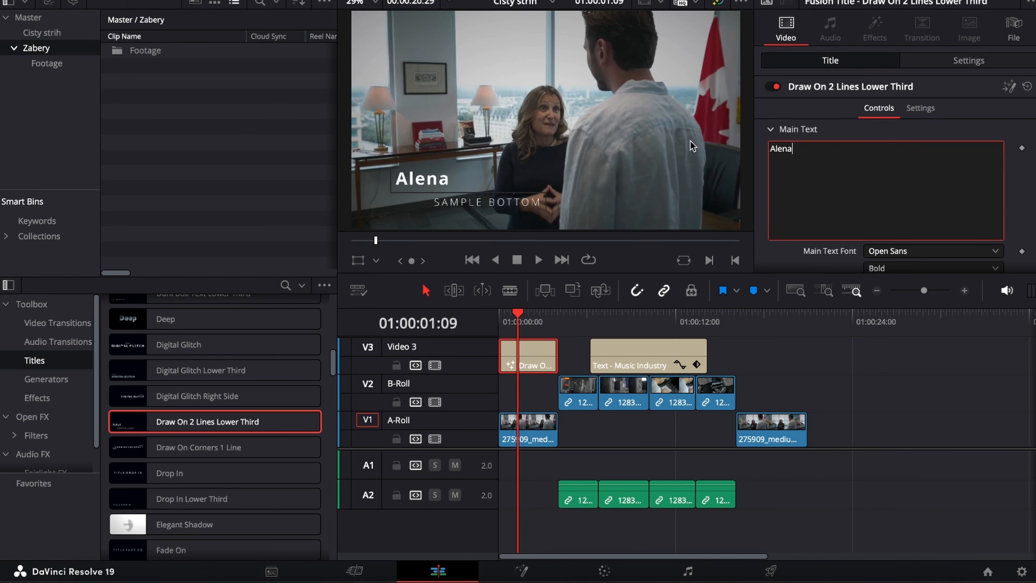
# Step: Replace the lower third's secondary text with "CEO"
pyautogui.scroll(-12, 874, 149)
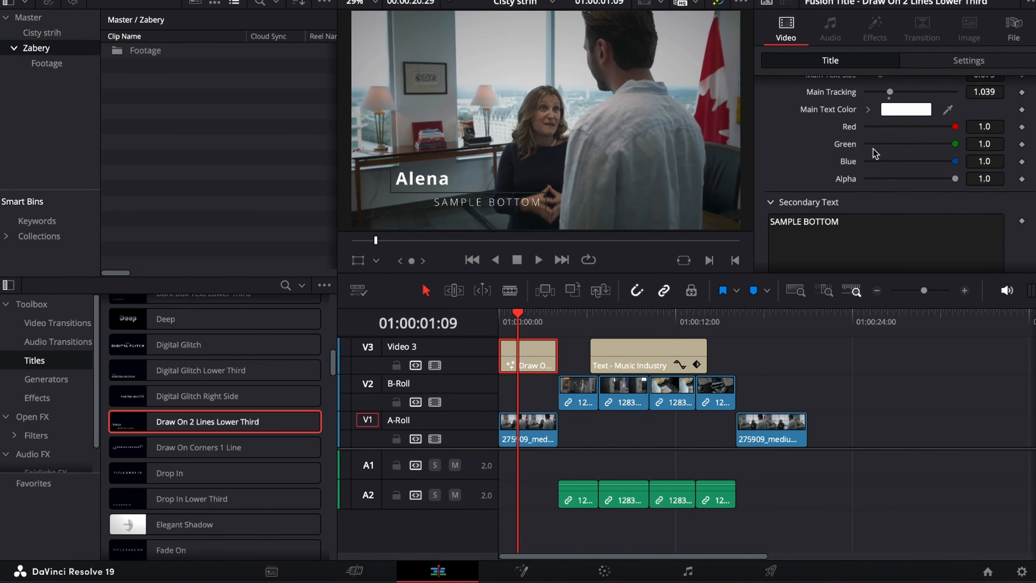
pyautogui.scroll(2, 869, 147)
pyautogui.moveTo(860, 119); pyautogui.dragTo(654, 107)
pyautogui.press('BackSpace')
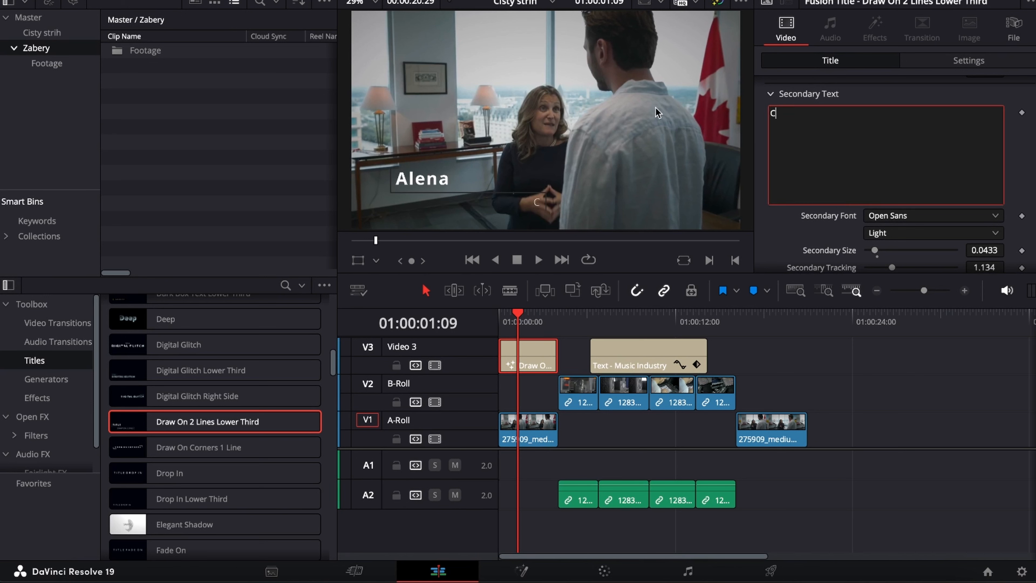
pyautogui.write('CEO')
# Step: Preview the available Open Sans font faces on the secondary CEO text without choosing a different one
pyautogui.scroll(-2, 900, 188)
pyautogui.click(903, 196)
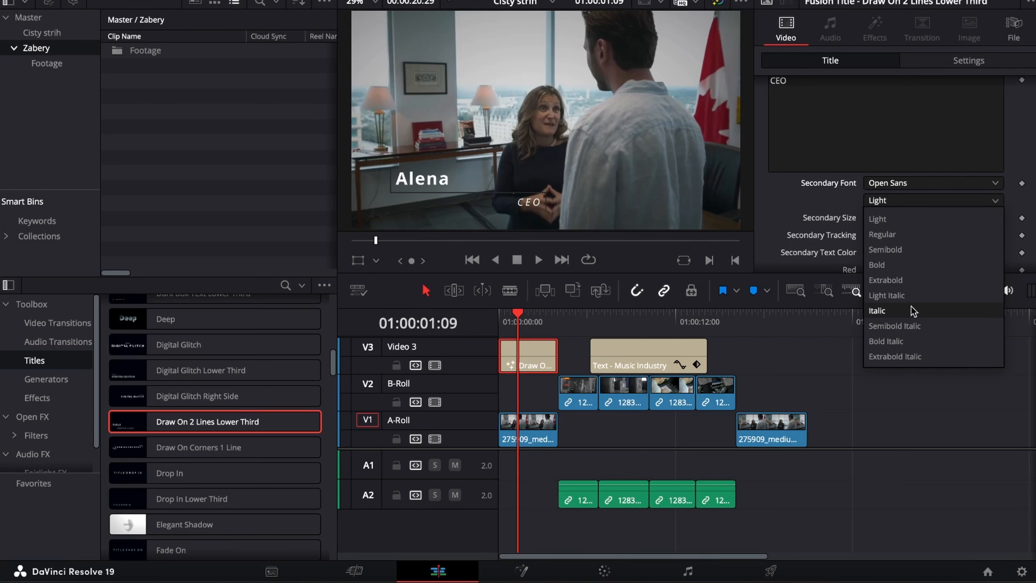
pyautogui.click(994, 171)
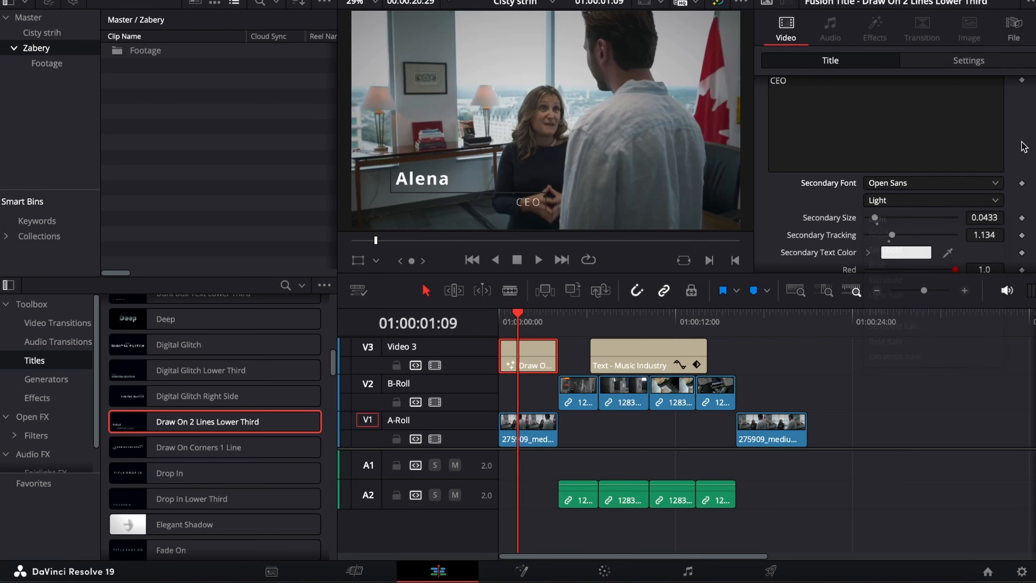
# Step: Try a tracking of 2.425 and a larger size on the CEO text, and undo both changes
pyautogui.scroll(-5, 938, 192)
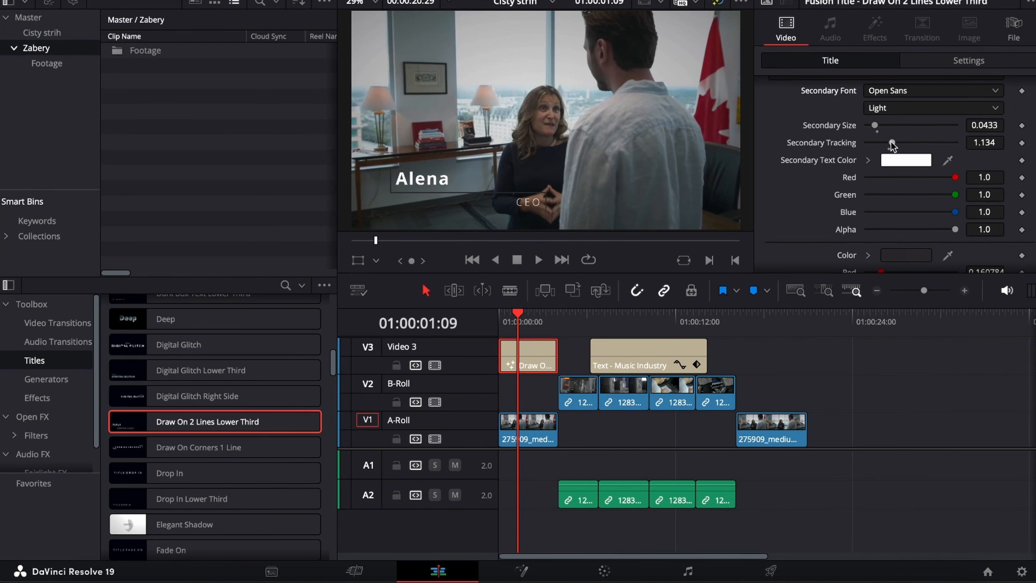
pyautogui.moveTo(891, 143); pyautogui.dragTo(920, 142)
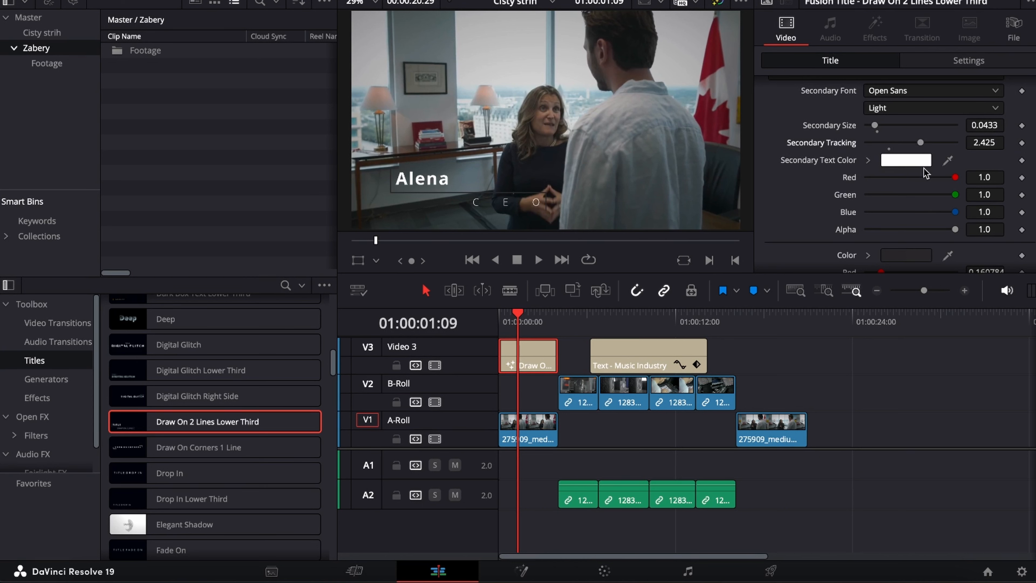
pyautogui.hotkey('ctrl', 'z')
pyautogui.moveTo(874, 125); pyautogui.dragTo(888, 127)
pyautogui.hotkey('ctrl', 'z')
# Step: Try magenta and blue as the colour of the lower third's lines, and cancel the colour change
pyautogui.scroll(-4, 917, 171)
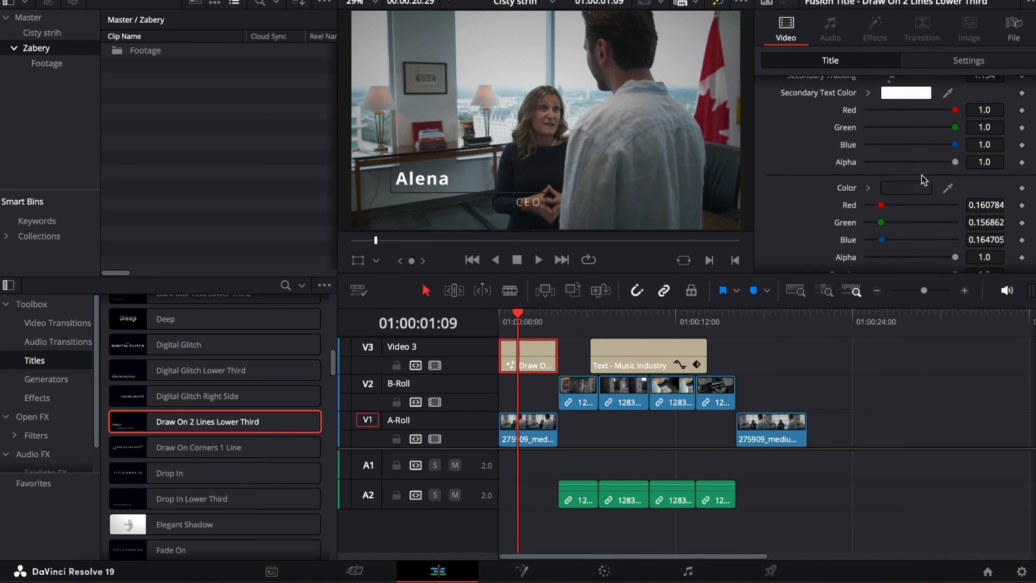
pyautogui.scroll(-1, 920, 181)
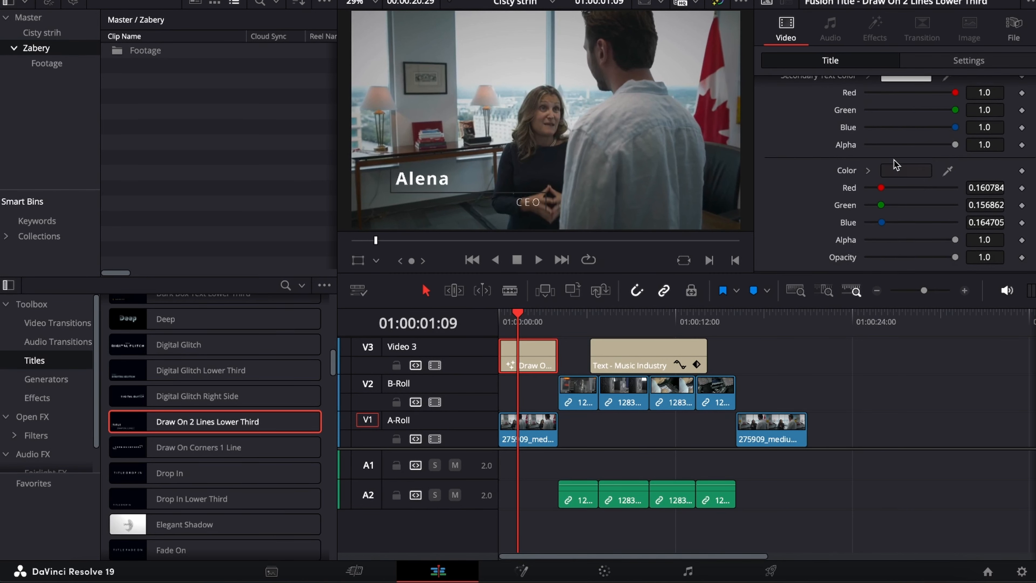
pyautogui.click(898, 170)
pyautogui.moveTo(81, 462); pyautogui.dragTo(93, 464)
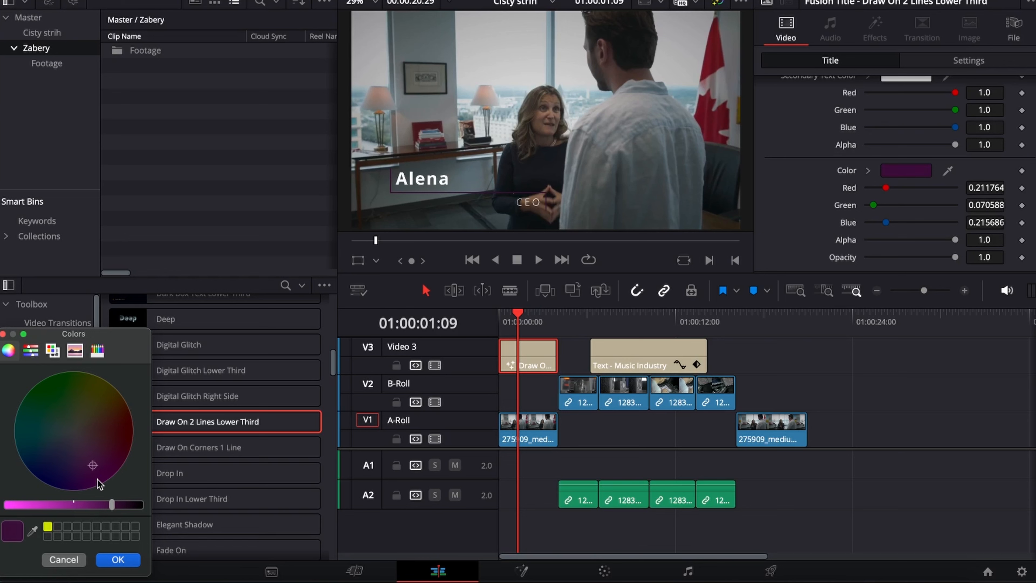
pyautogui.moveTo(111, 505); pyautogui.dragTo(1, 510)
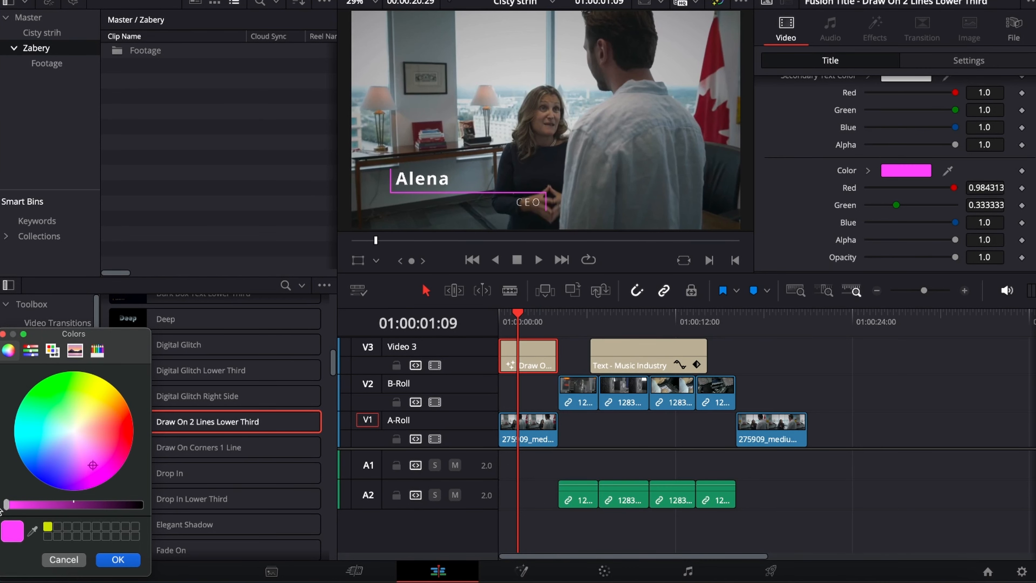
pyautogui.moveTo(55, 462); pyautogui.dragTo(27, 464)
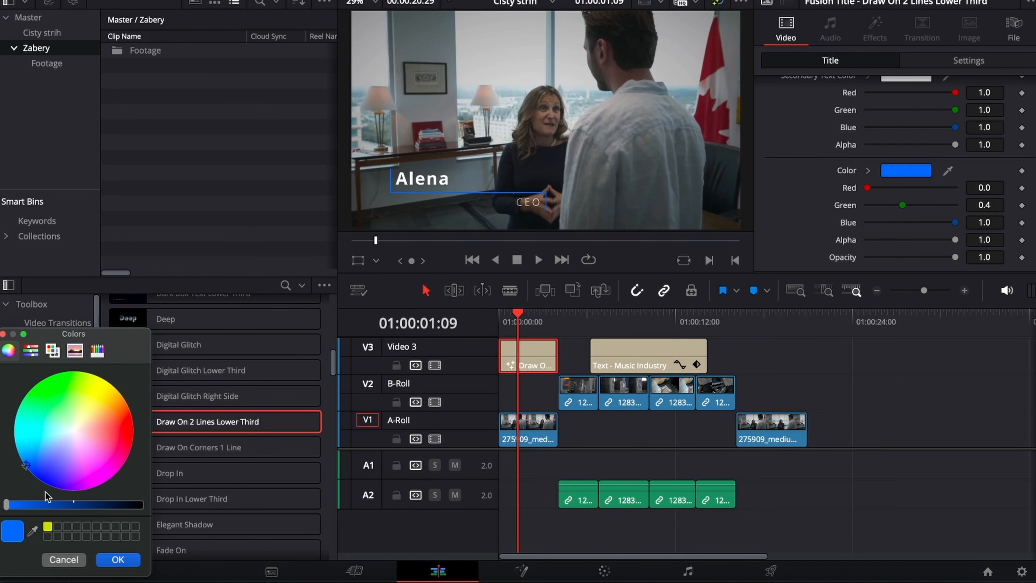
pyautogui.click(63, 559)
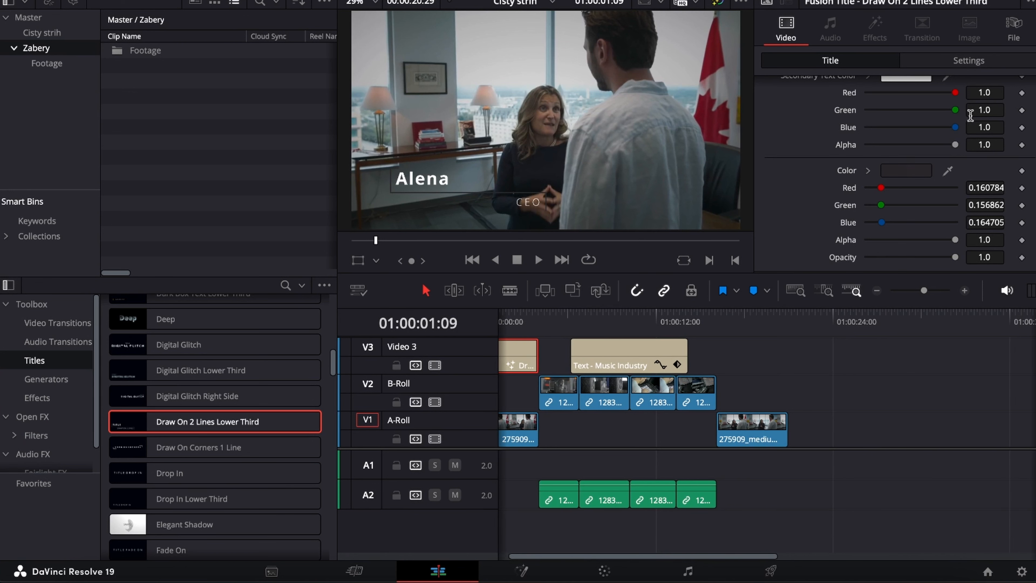
# Step: View the lower third's transform settings, and select the cut between the first two B-Roll clips with the playhead at 01:00:06:23
pyautogui.click(958, 62)
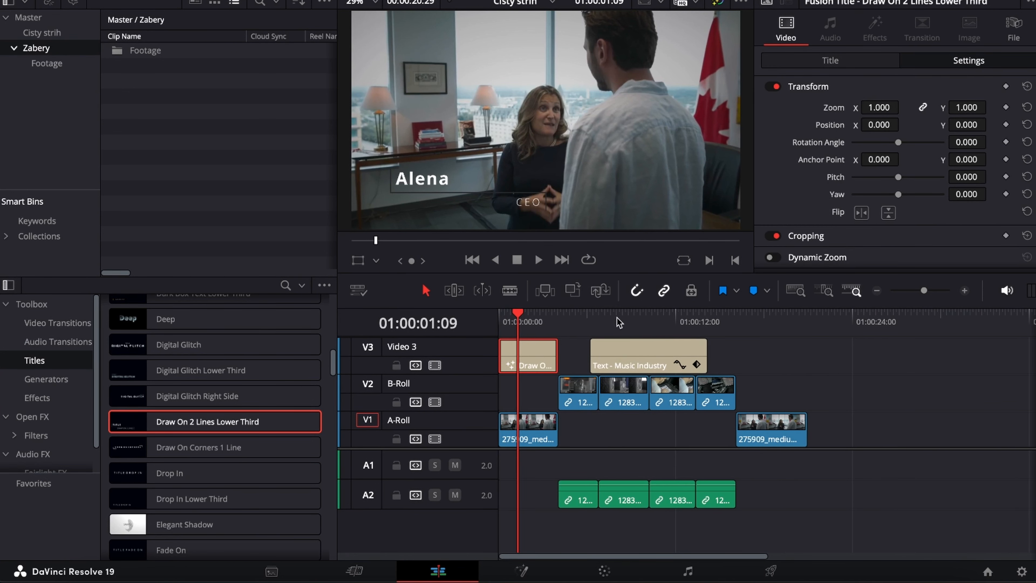
pyautogui.click(625, 317)
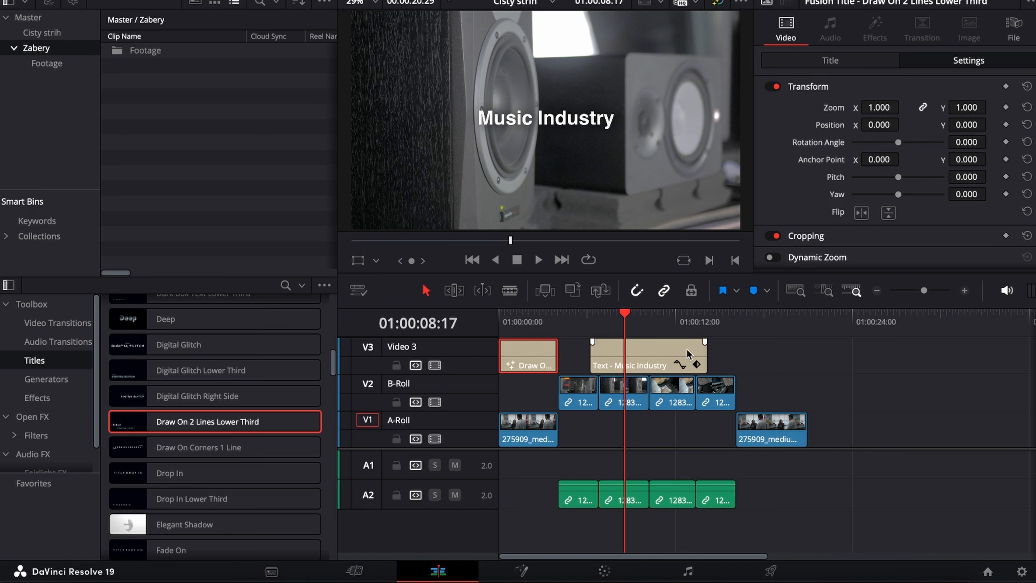
pyautogui.click(599, 387)
pyautogui.click(598, 318)
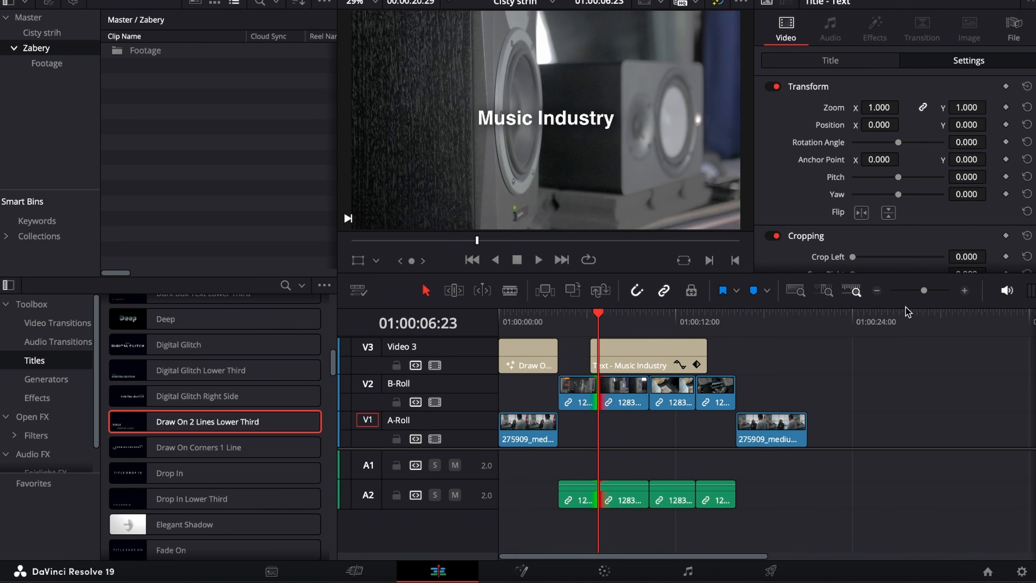
# Step: Add a Push video transition to the start of the Music Industry title on Video 3 and play it back
pyautogui.moveTo(931, 292); pyautogui.dragTo(926, 288)
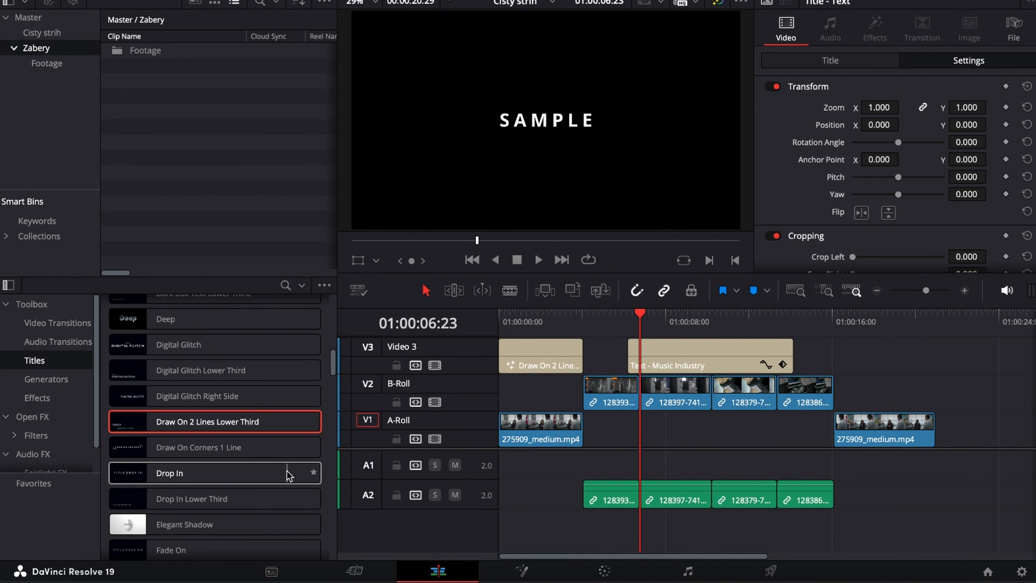
pyautogui.scroll(10, 261, 393)
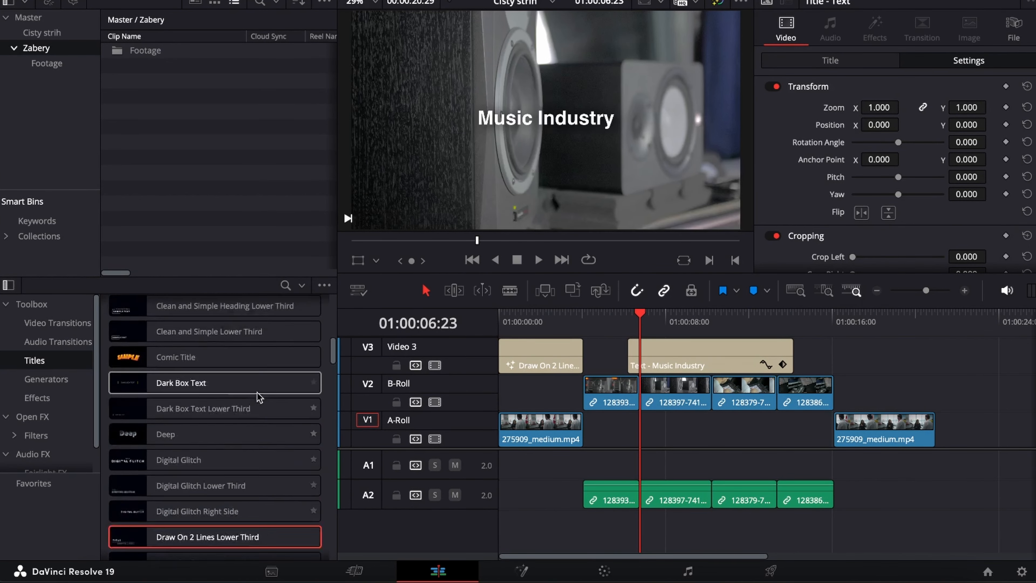
pyautogui.click(55, 323)
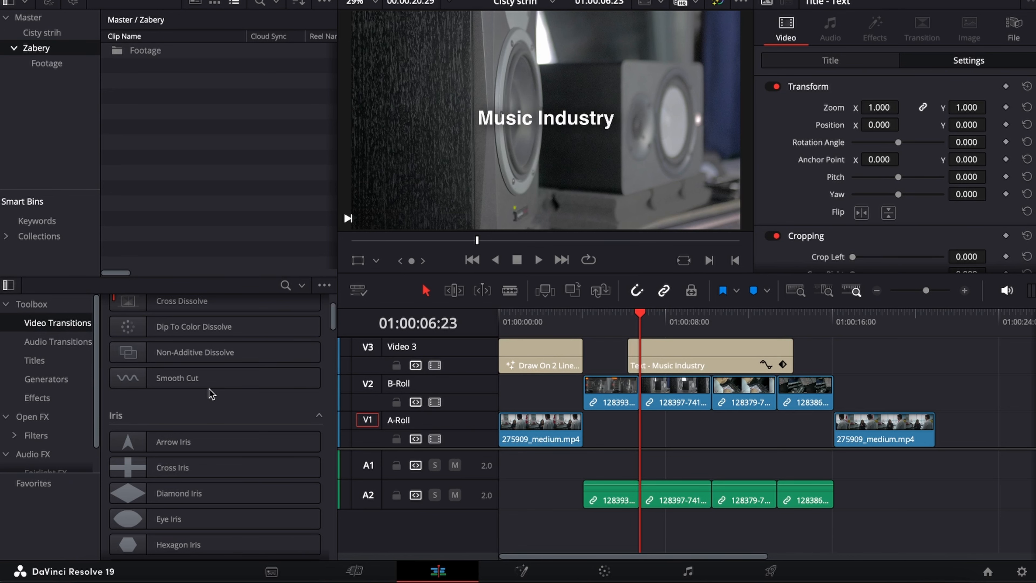
pyautogui.scroll(-10, 210, 394)
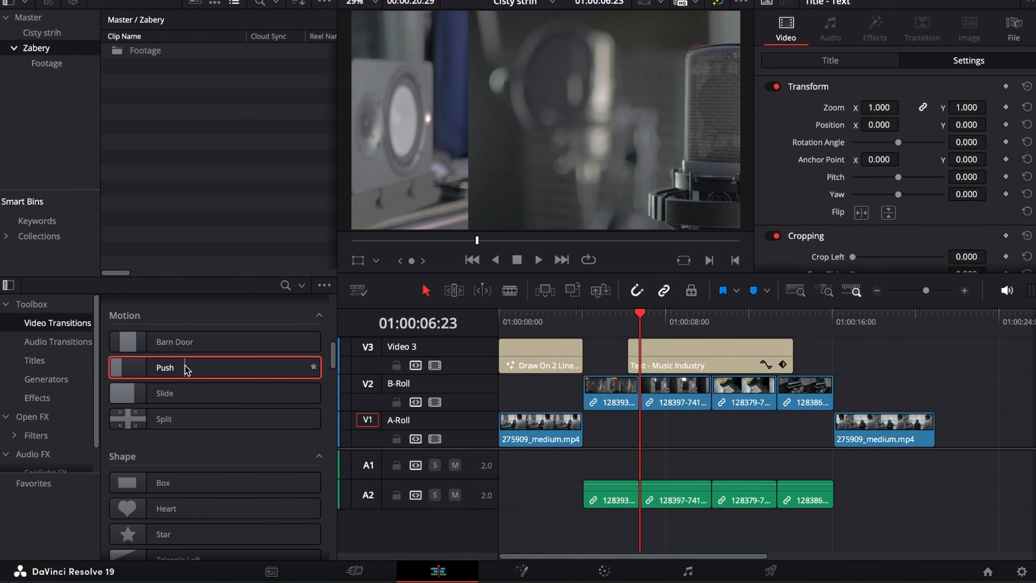
pyautogui.moveTo(187, 369); pyautogui.dragTo(632, 355)
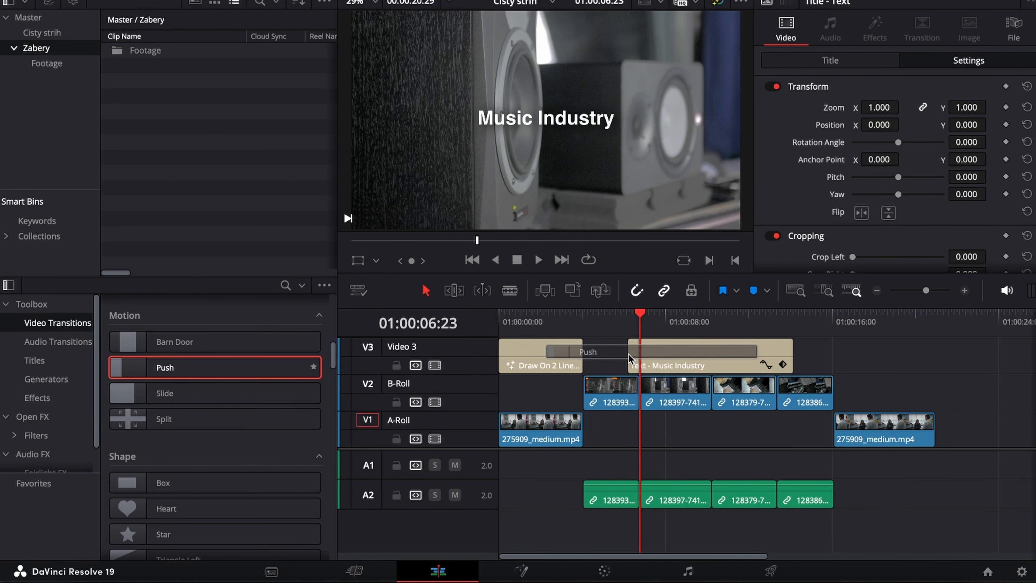
pyautogui.click(627, 329)
pyautogui.click(939, 290)
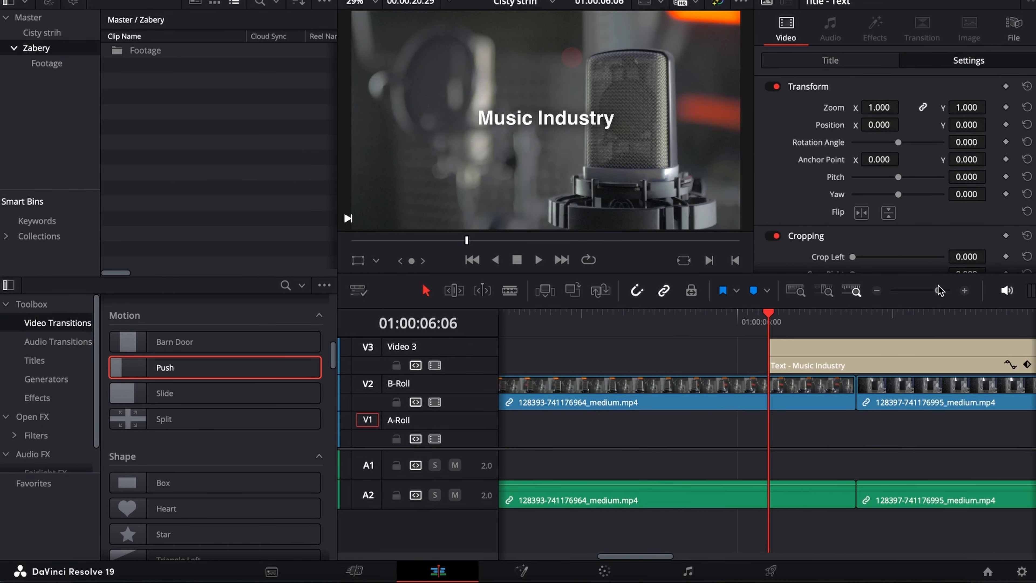
pyautogui.moveTo(163, 367); pyautogui.dragTo(771, 355)
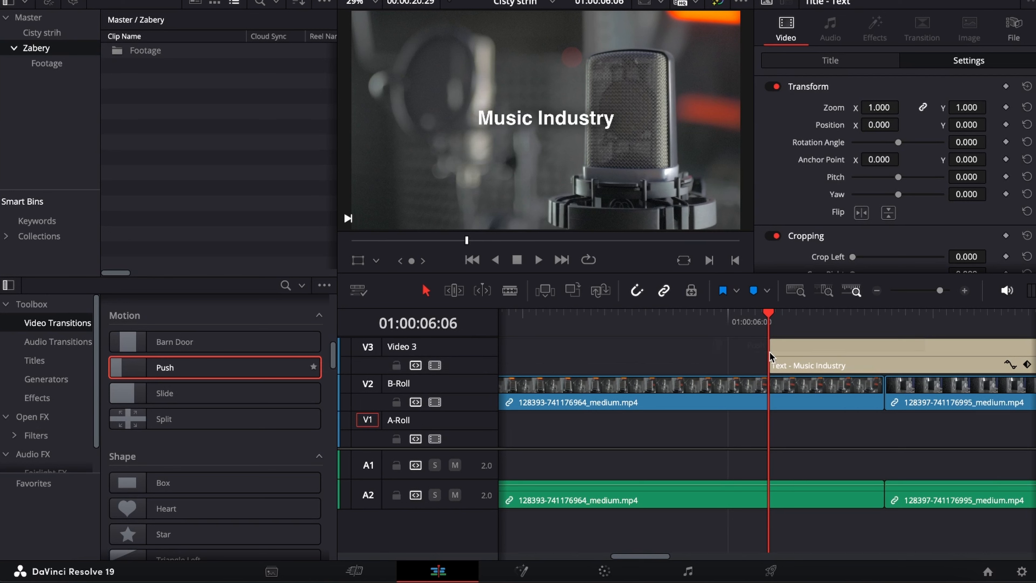
pyautogui.click(721, 329)
pyautogui.moveTo(200, 367); pyautogui.dragTo(784, 367)
pyautogui.click(764, 324)
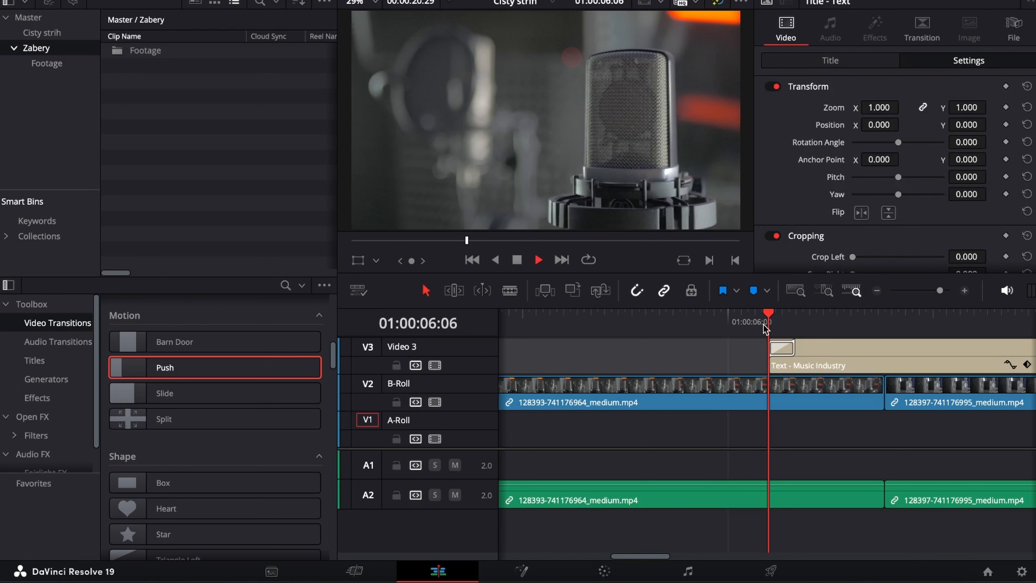
pyautogui.press('space')
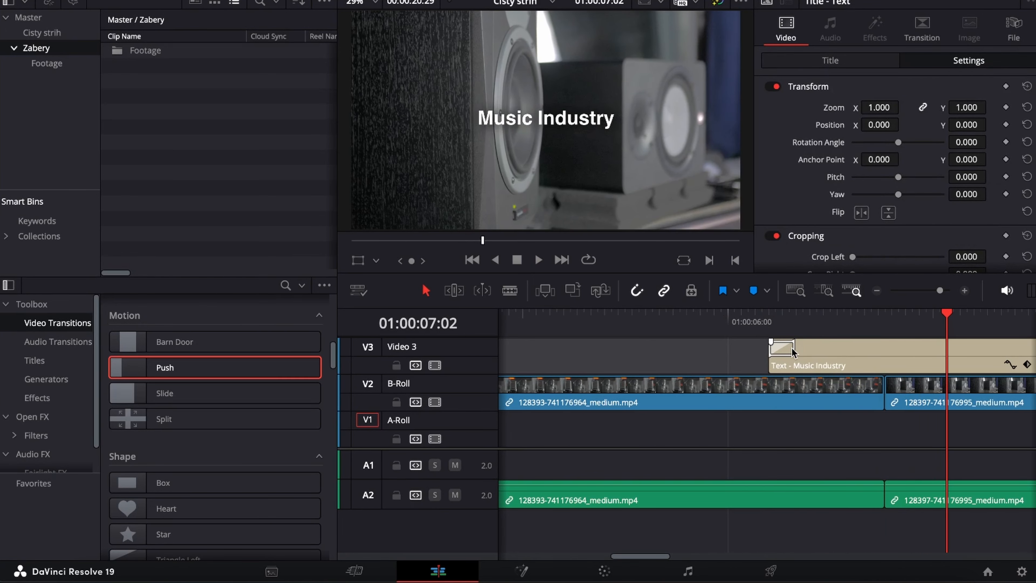
# Step: Try a 21-frame duration for the Push transition on the Music Industry title, play it back, and undo the change
pyautogui.moveTo(793, 347); pyautogui.dragTo(910, 347)
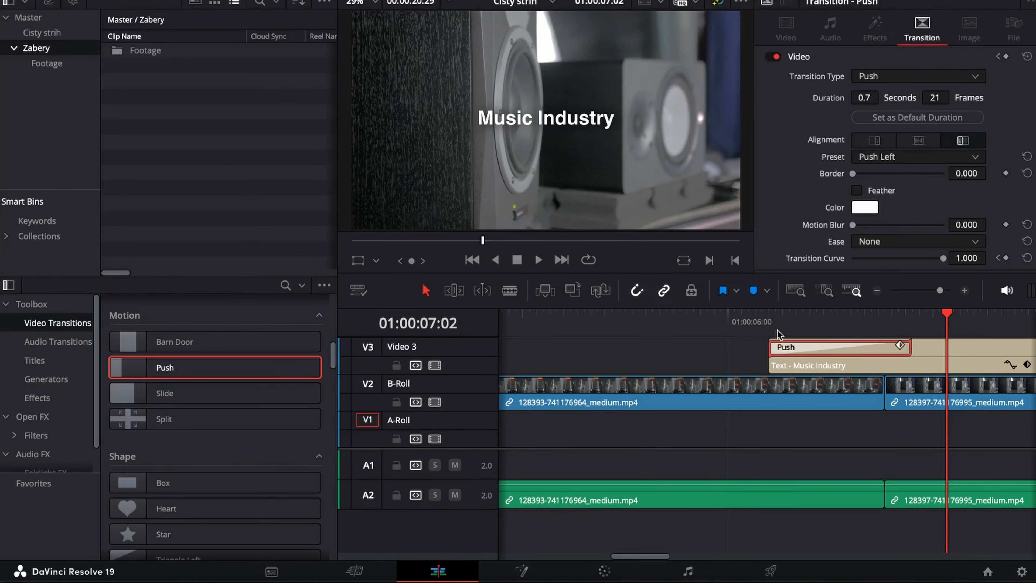
pyautogui.click(769, 323)
pyautogui.press('space')
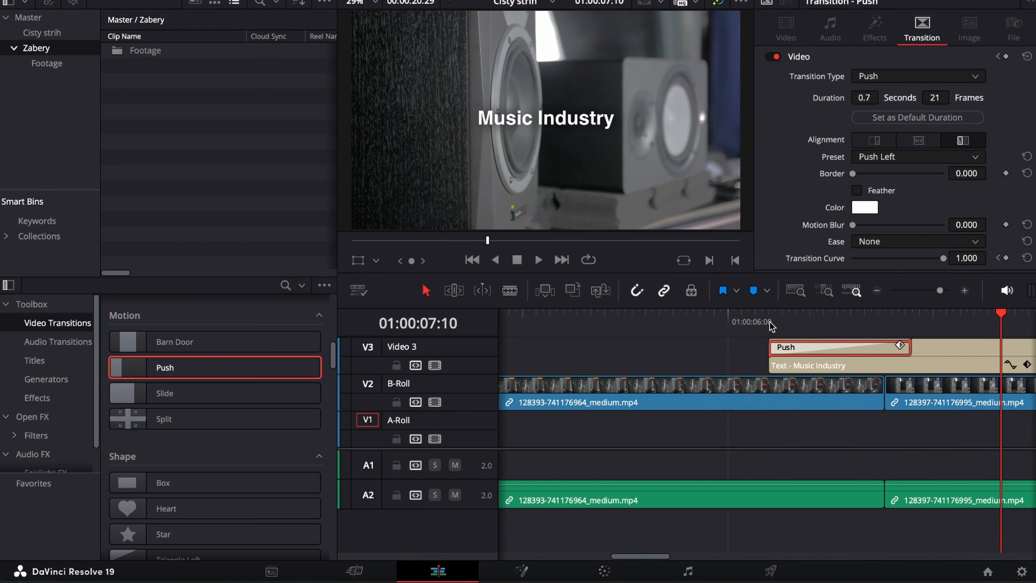
pyautogui.hotkey('ctrl', 'z')
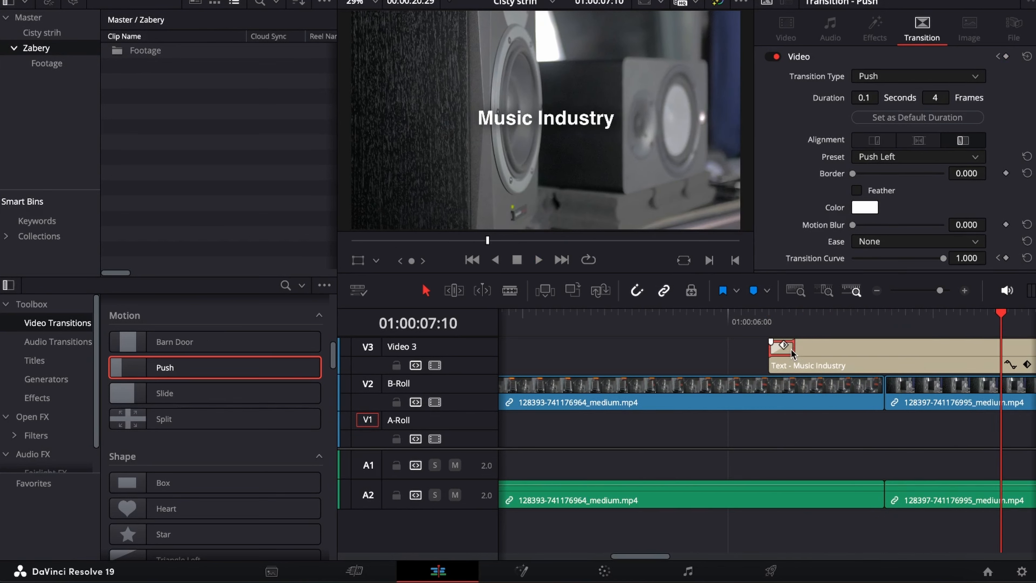
# Step: Shorten the title's Push transition to 2 frames, play it back, and delete the transition
pyautogui.moveTo(793, 348); pyautogui.dragTo(774, 348)
pyautogui.click(768, 329)
pyautogui.press('space')
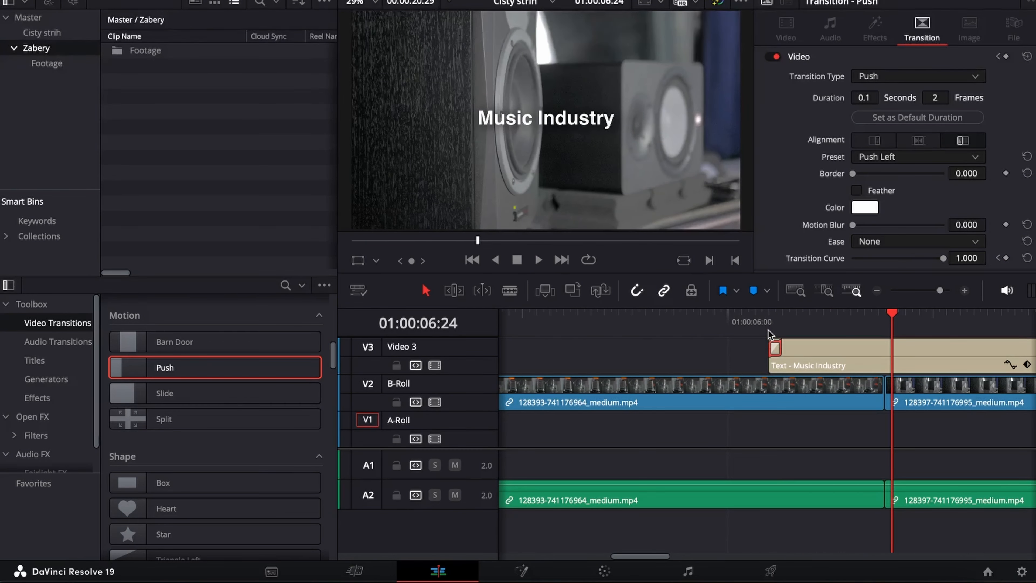
pyautogui.press('Delete')
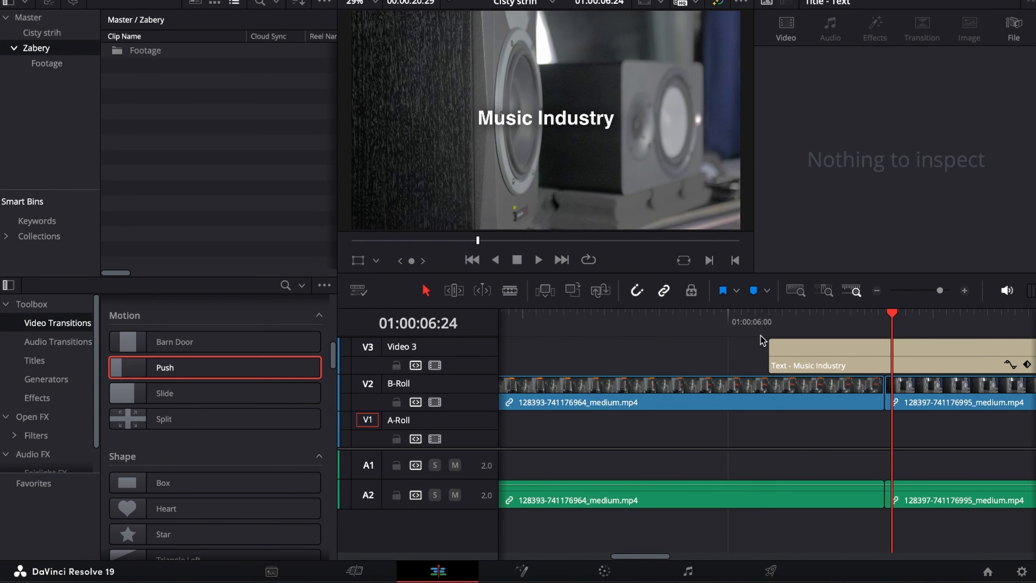
# Step: Add the Crash Zoom Fusion transition to the start of the Music Industry title and play it back
pyautogui.scroll(-6, 255, 438)
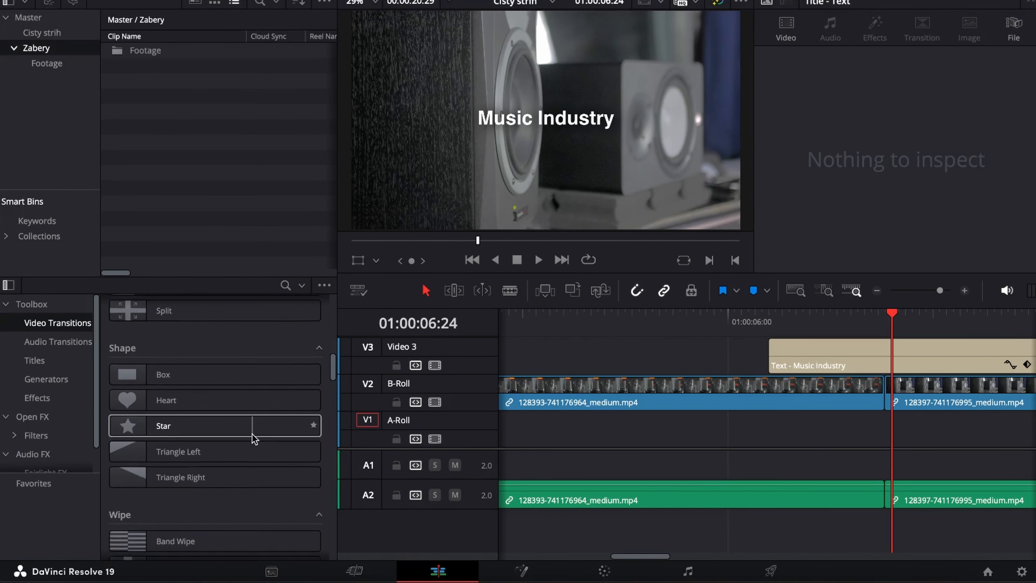
pyautogui.scroll(6, 245, 392)
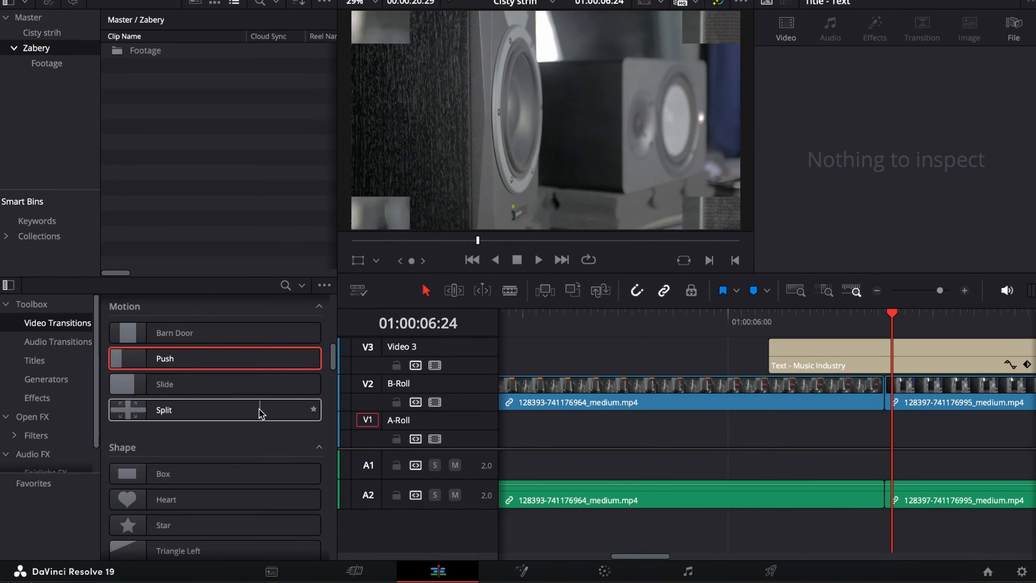
pyautogui.scroll(-6, 249, 410)
pyautogui.scroll(-5, 249, 410)
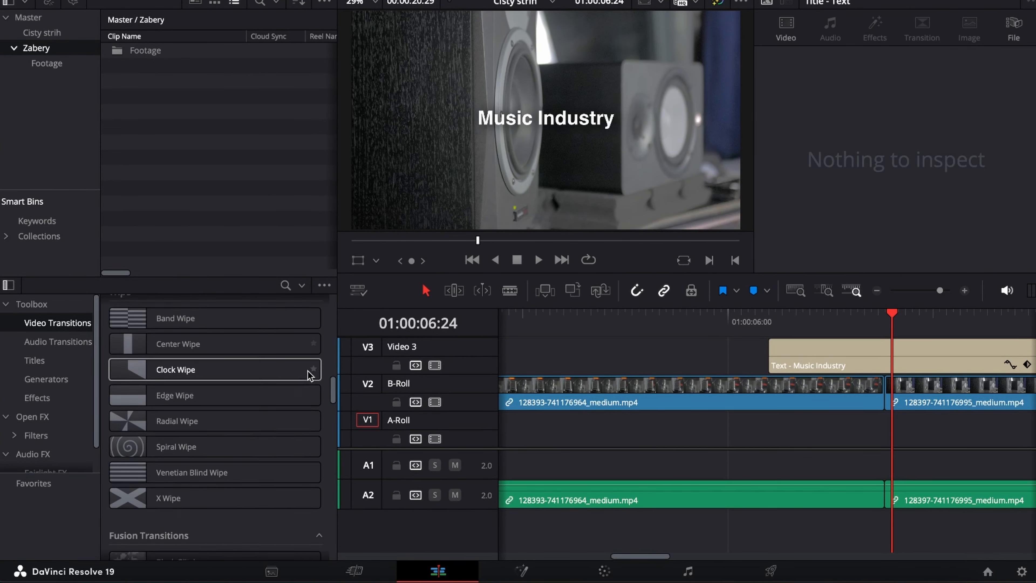
pyautogui.scroll(-5, 334, 369)
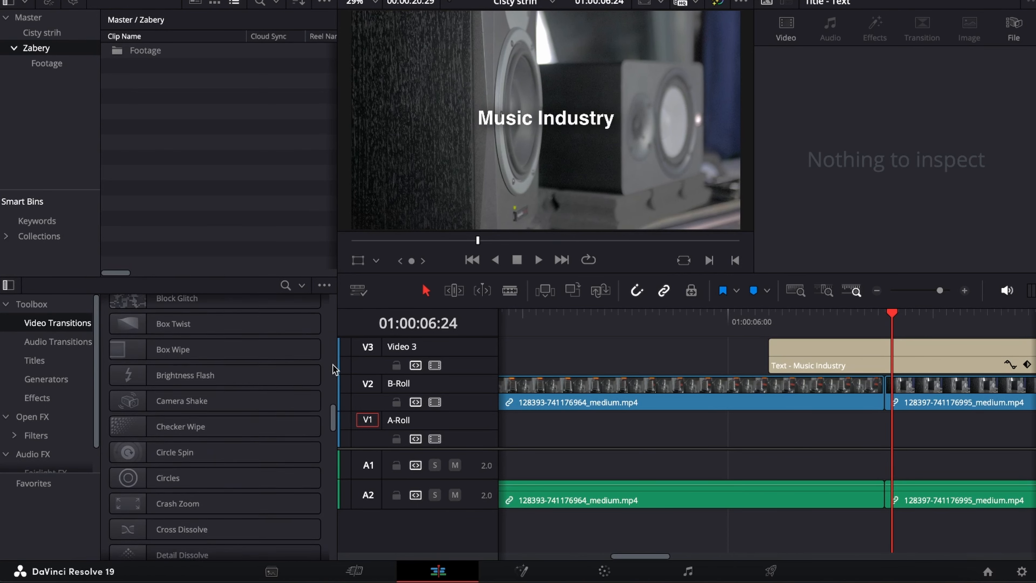
pyautogui.scroll(-3, 334, 369)
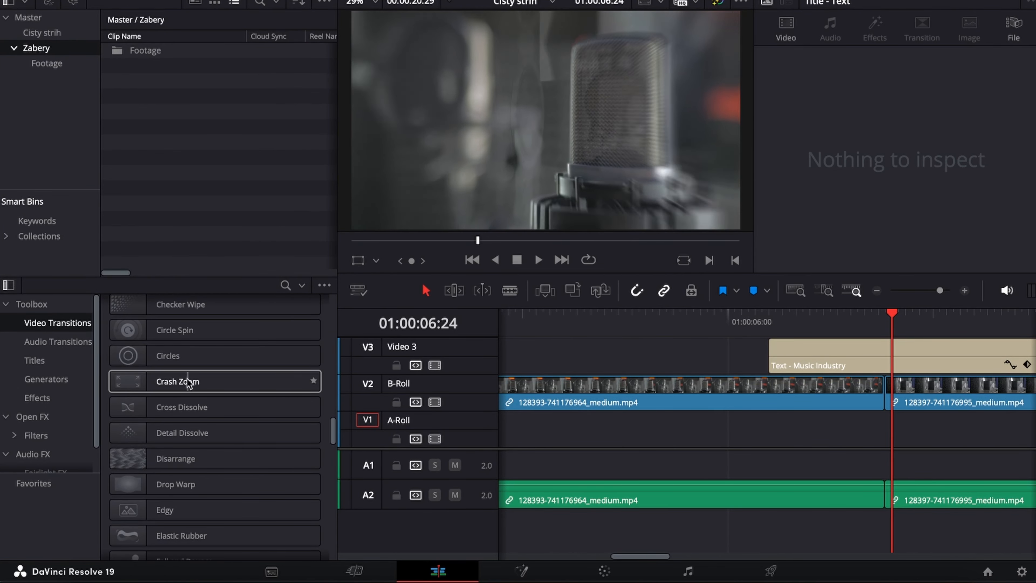
pyautogui.moveTo(260, 388); pyautogui.dragTo(791, 355)
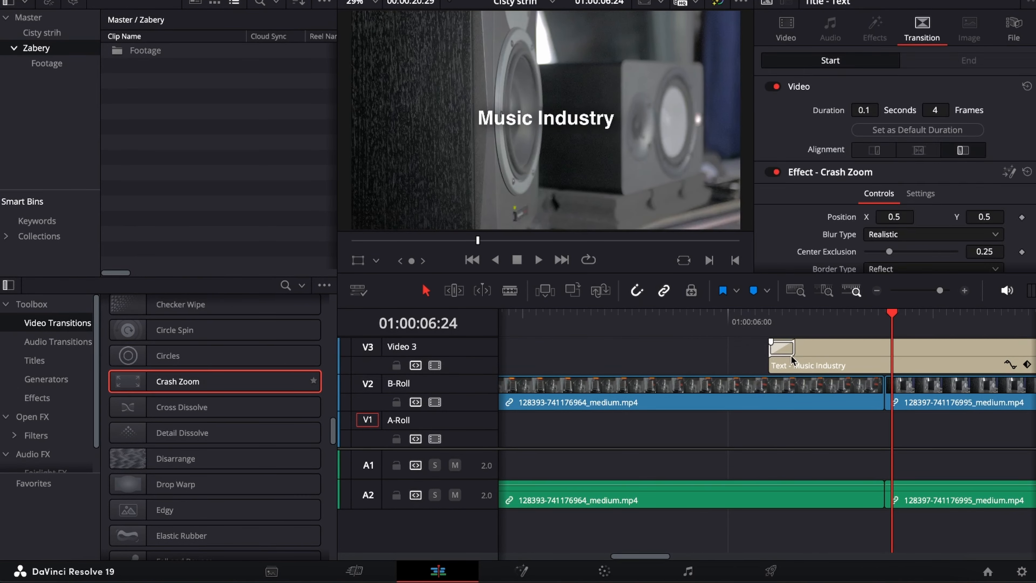
pyautogui.click(769, 323)
pyautogui.press('space')
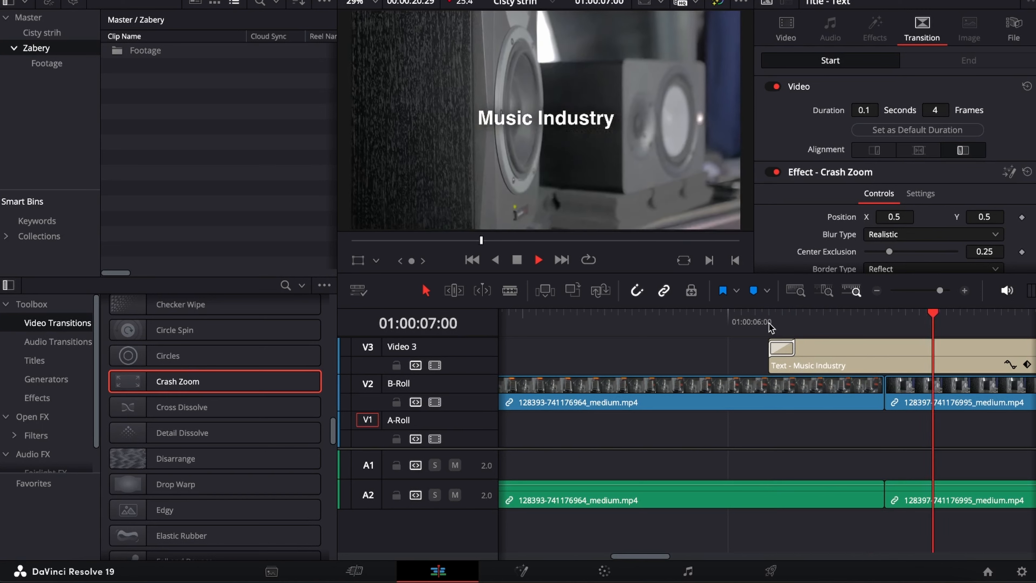
pyautogui.click(765, 323)
pyautogui.press('space')
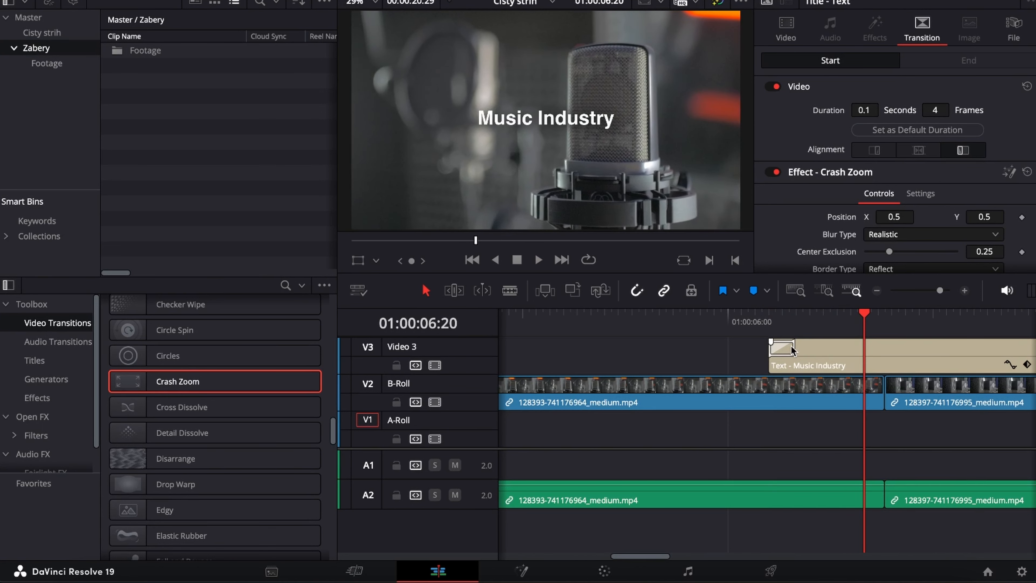
# Step: Lengthen the title's Crash Zoom transition to 8 frames and play it back
pyautogui.moveTo(793, 346); pyautogui.dragTo(821, 346)
pyautogui.click(770, 322)
pyautogui.press('space')
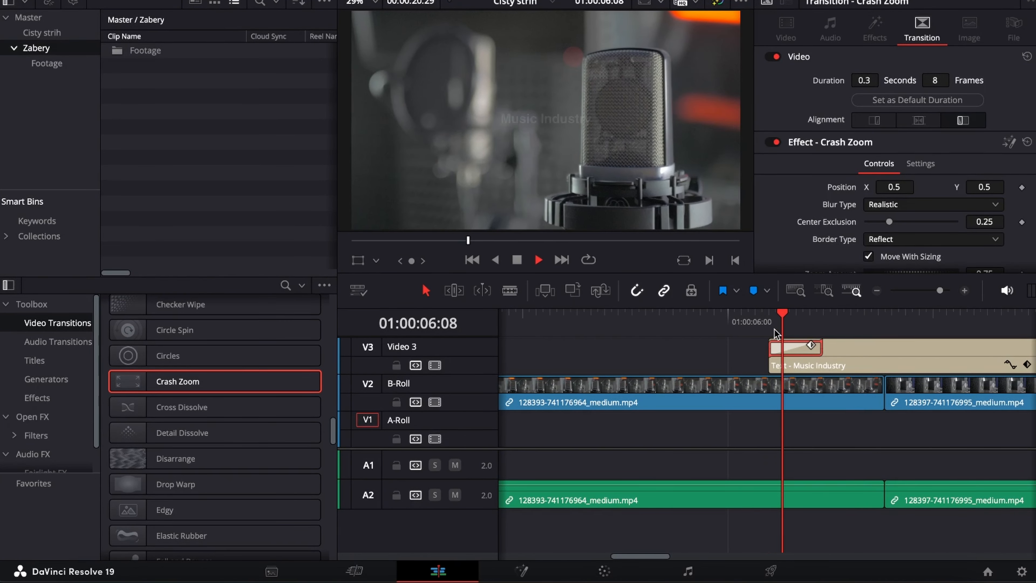
pyautogui.press('space')
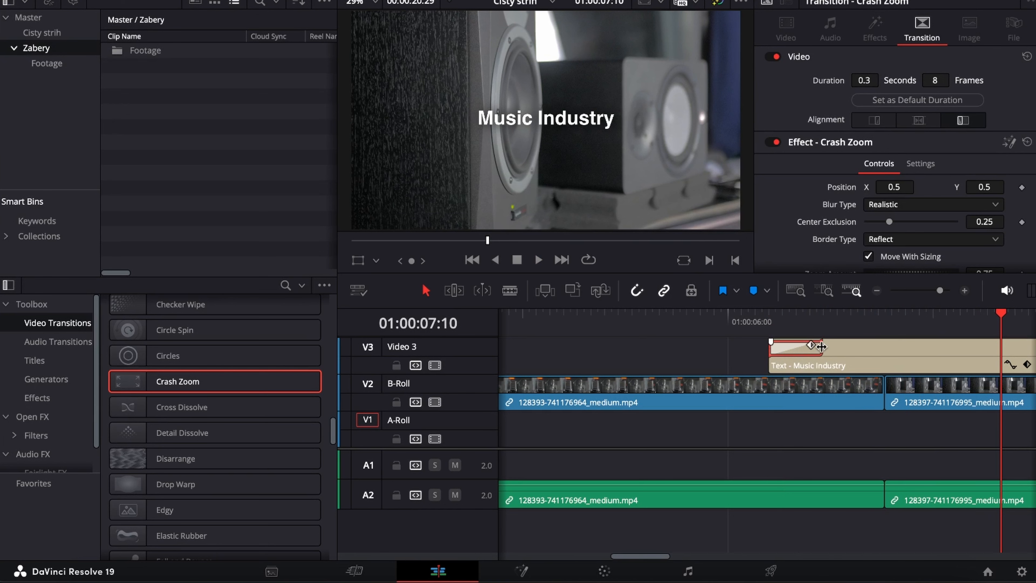
# Step: Shorten the Crash Zoom transition on the Music Industry title to 6 frames and play it back
pyautogui.moveTo(821, 346)
pyautogui.mouseDown()
pyautogui.moveTo(848, 346)
pyautogui.moveTo(796, 346)
pyautogui.moveTo(812, 345)
pyautogui.mouseUp()
pyautogui.click(766, 323)
pyautogui.press('space')
pyautogui.press('space')
pyautogui.moveTo(793, 326); pyautogui.dragTo(774, 327)
pyautogui.press('space')
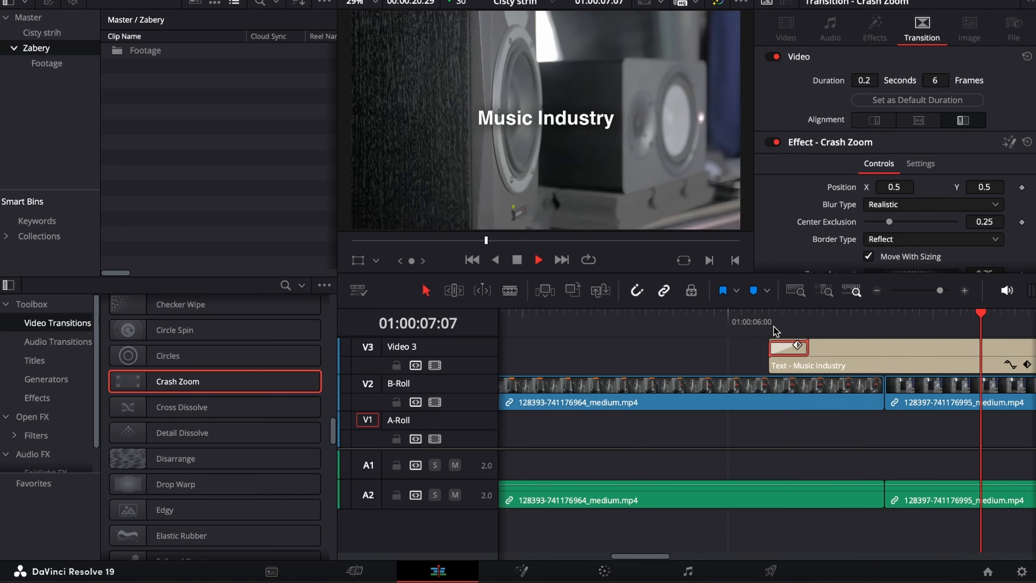
pyautogui.press('space')
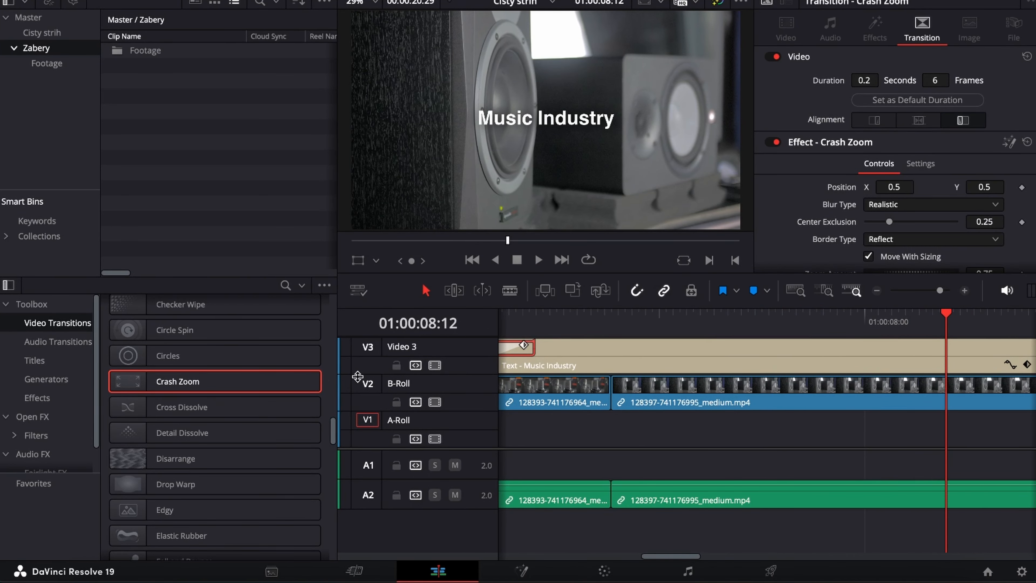
# Step: Add a Cross Dissolve transition to the end of the Music Industry title on the Video 3 track
pyautogui.scroll(-5, 331, 378)
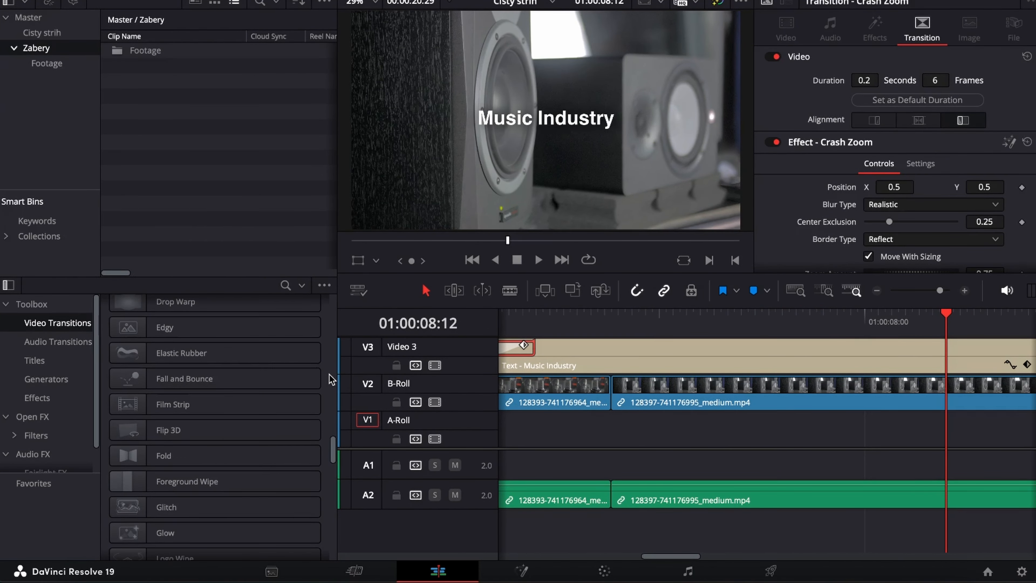
pyautogui.scroll(-5, 330, 375)
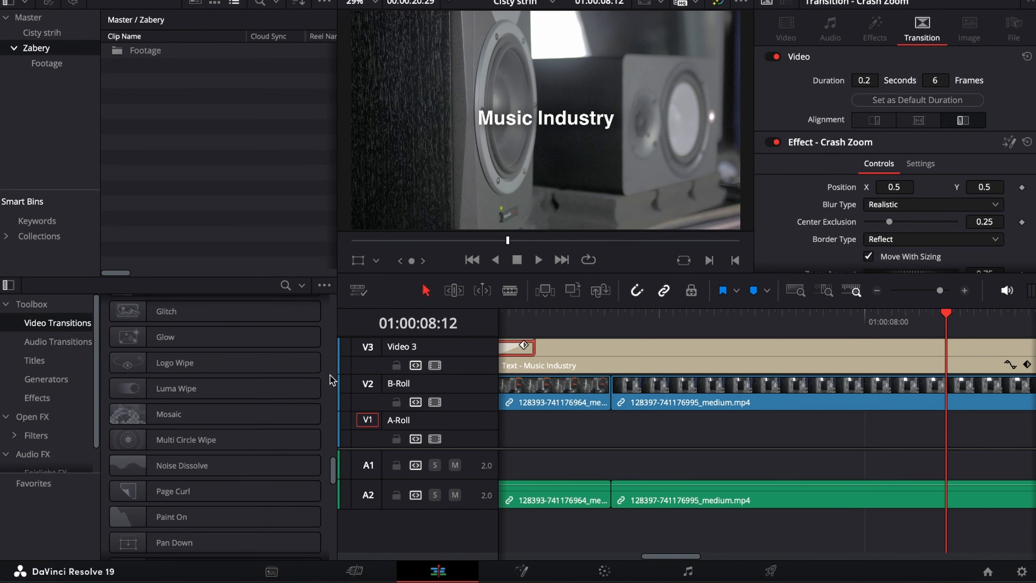
pyautogui.scroll(-10, 331, 375)
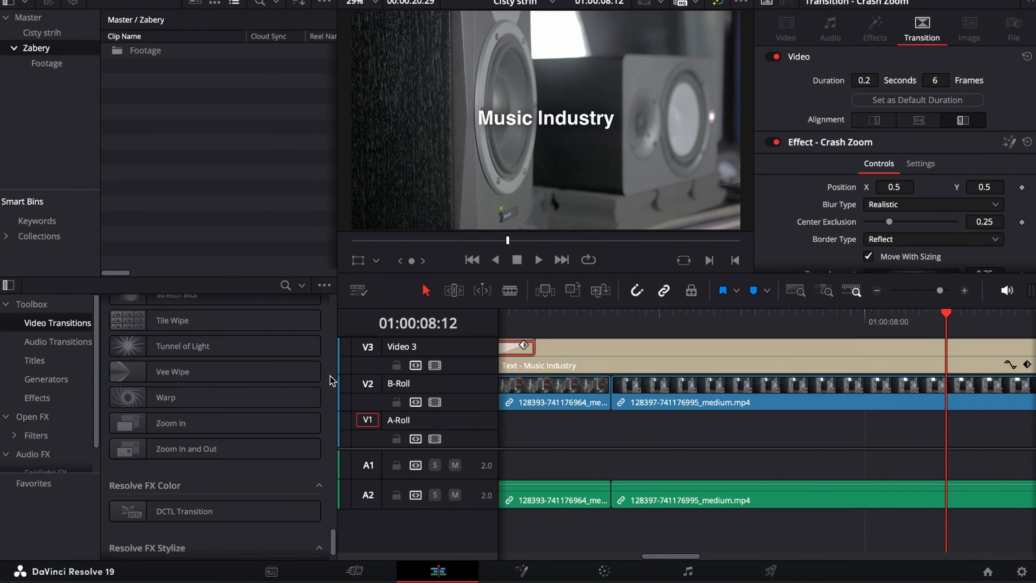
pyautogui.scroll(20, 331, 376)
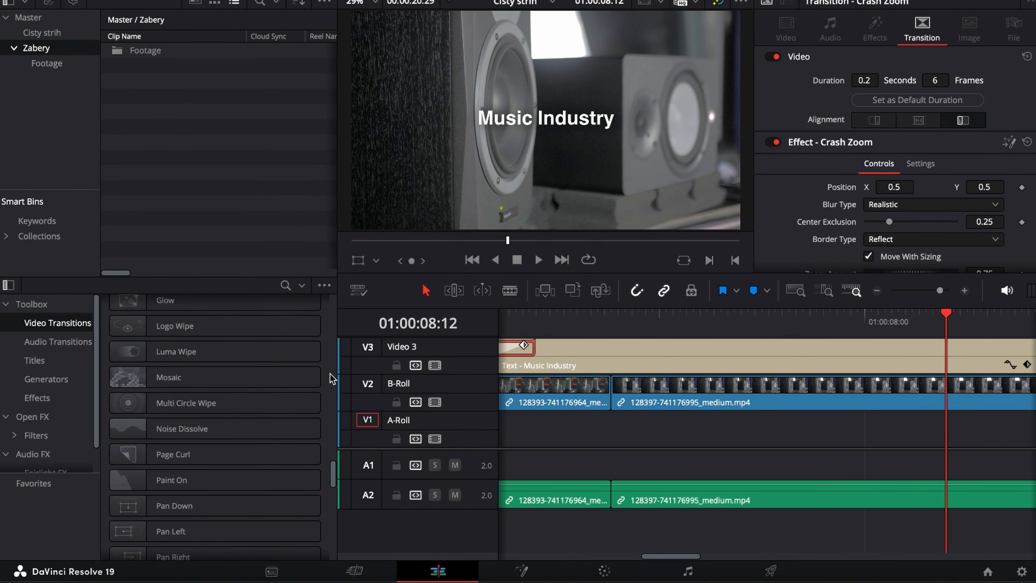
pyautogui.scroll(8, 330, 374)
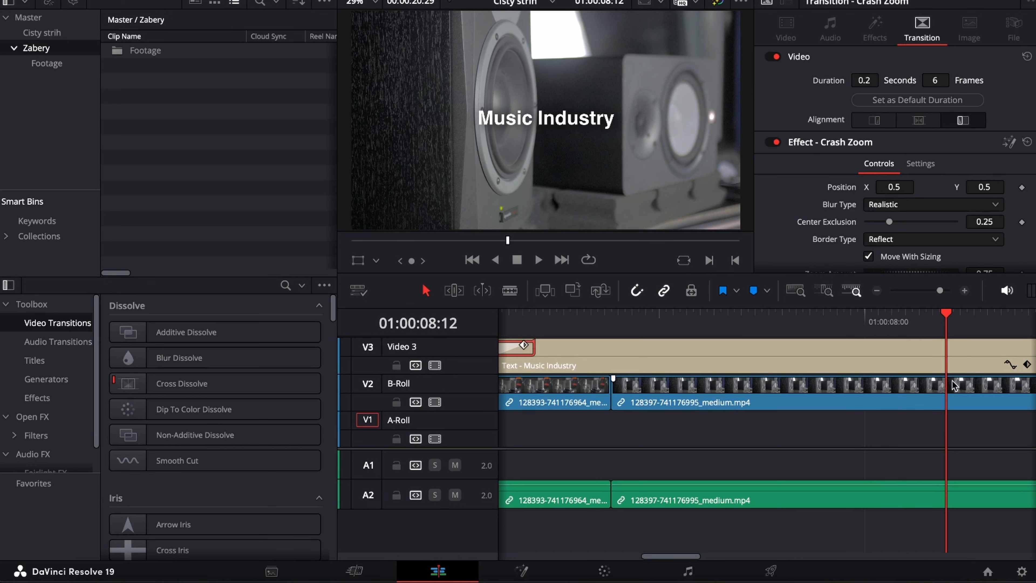
pyautogui.moveTo(939, 290)
pyautogui.mouseDown()
pyautogui.moveTo(928, 290)
pyautogui.moveTo(945, 290)
pyautogui.mouseUp()
pyautogui.click(916, 321)
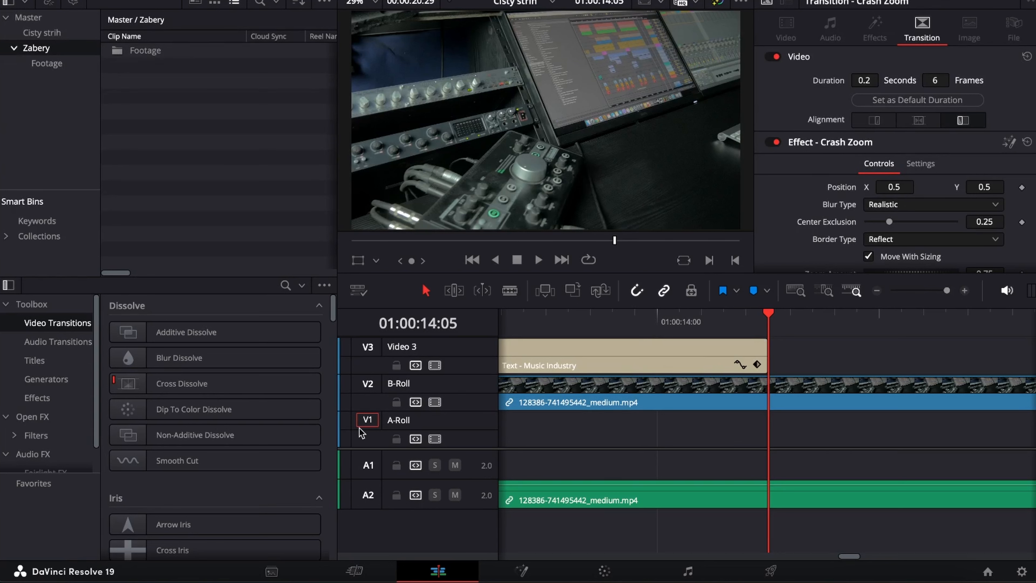
pyautogui.moveTo(213, 386); pyautogui.dragTo(764, 342)
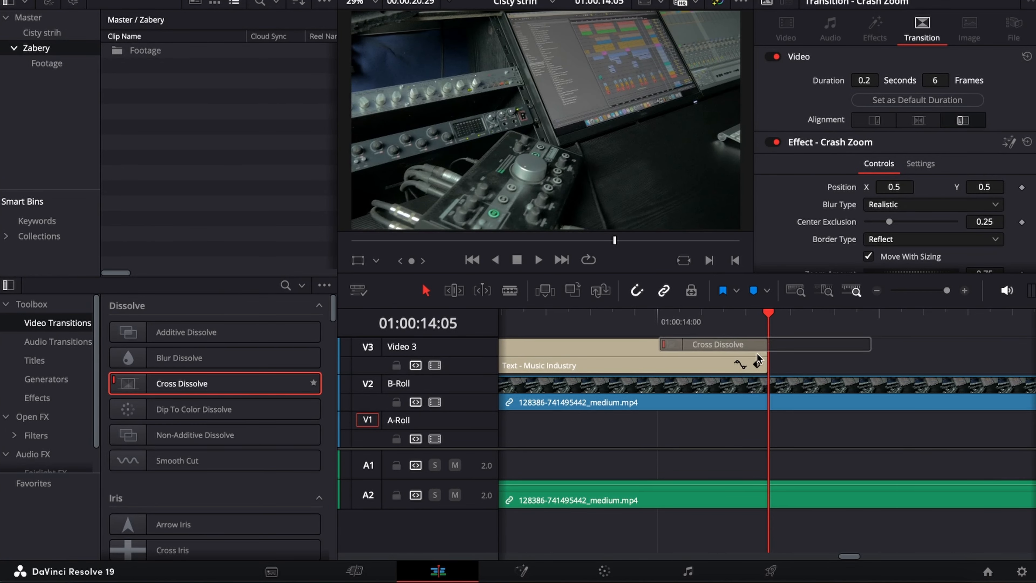
pyautogui.click(949, 290)
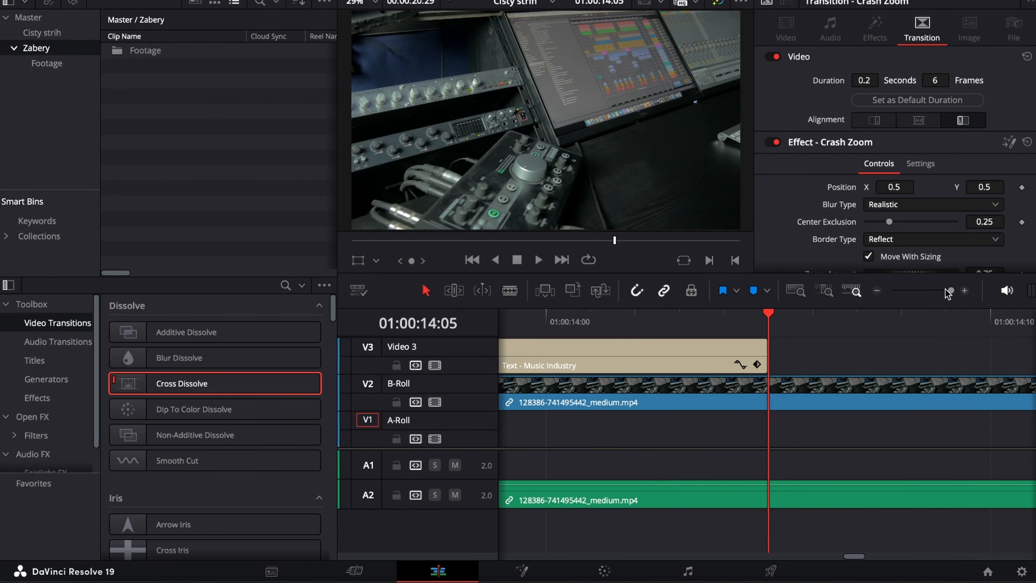
pyautogui.moveTo(183, 383); pyautogui.dragTo(766, 354)
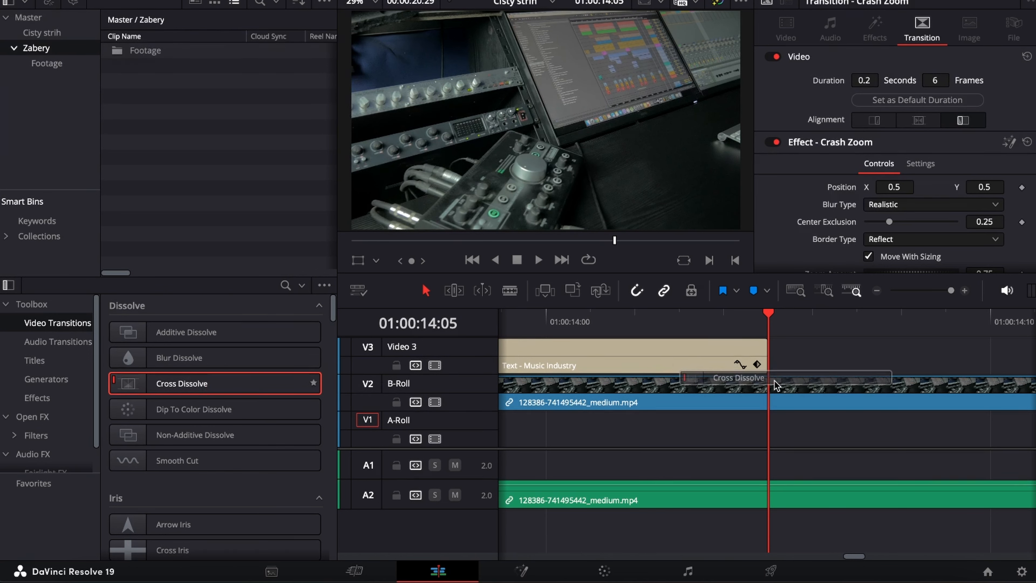
# Step: Play back the Cross Dissolve at the end of the Music Industry title
pyautogui.click(587, 323)
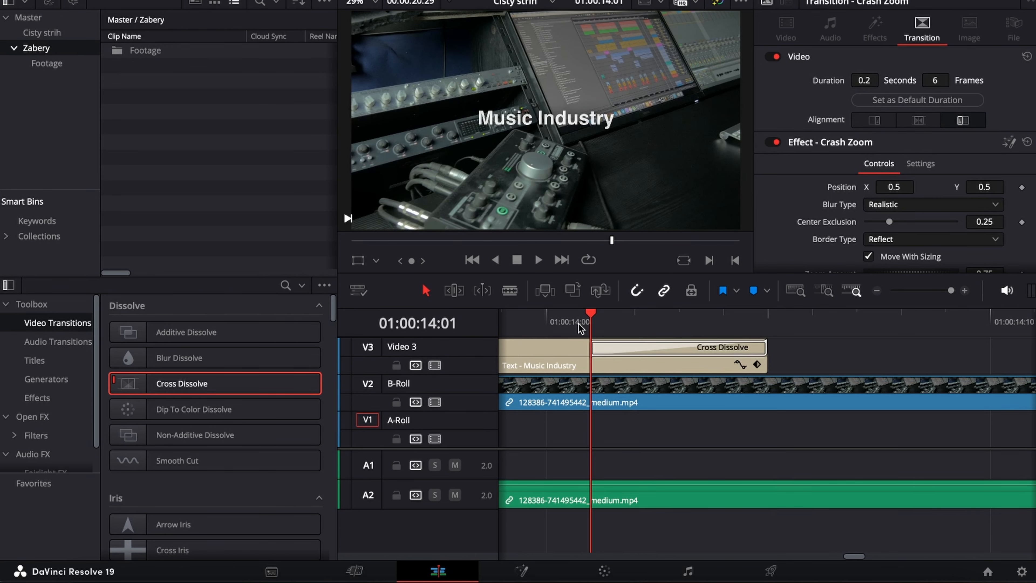
pyautogui.press('space')
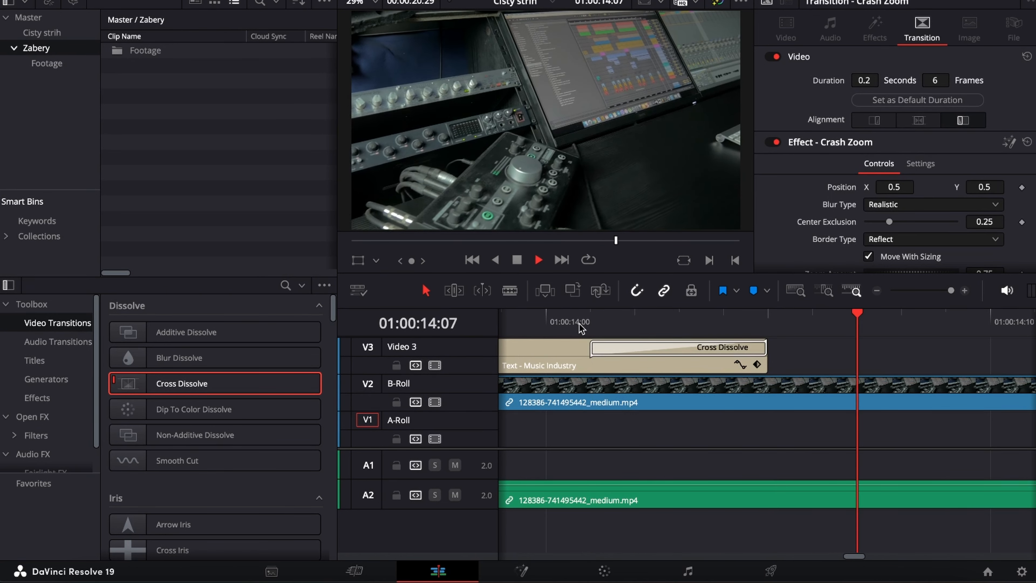
pyautogui.press('space')
pyautogui.moveTo(951, 290); pyautogui.dragTo(943, 295)
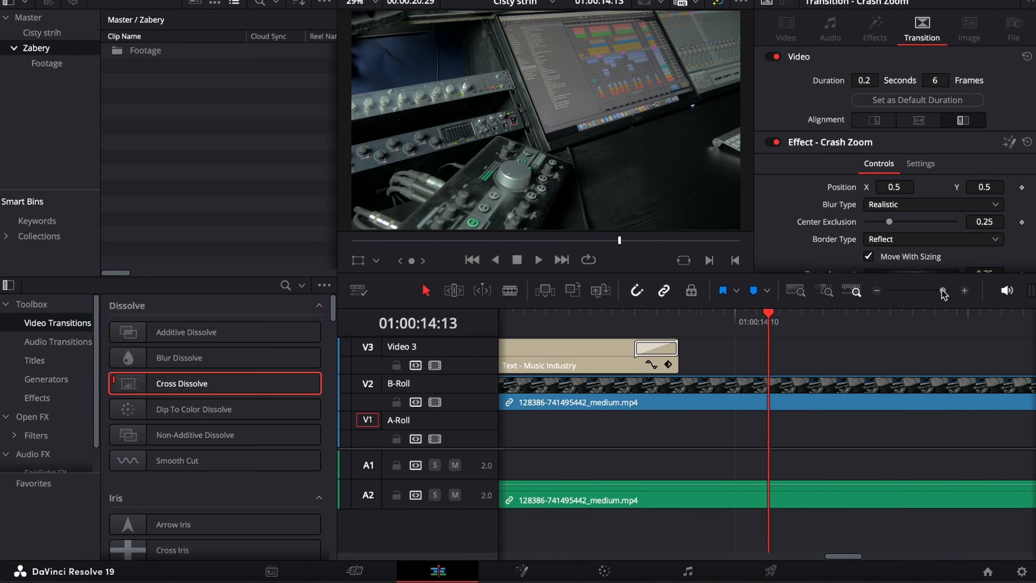
pyautogui.click(587, 324)
pyautogui.press('space')
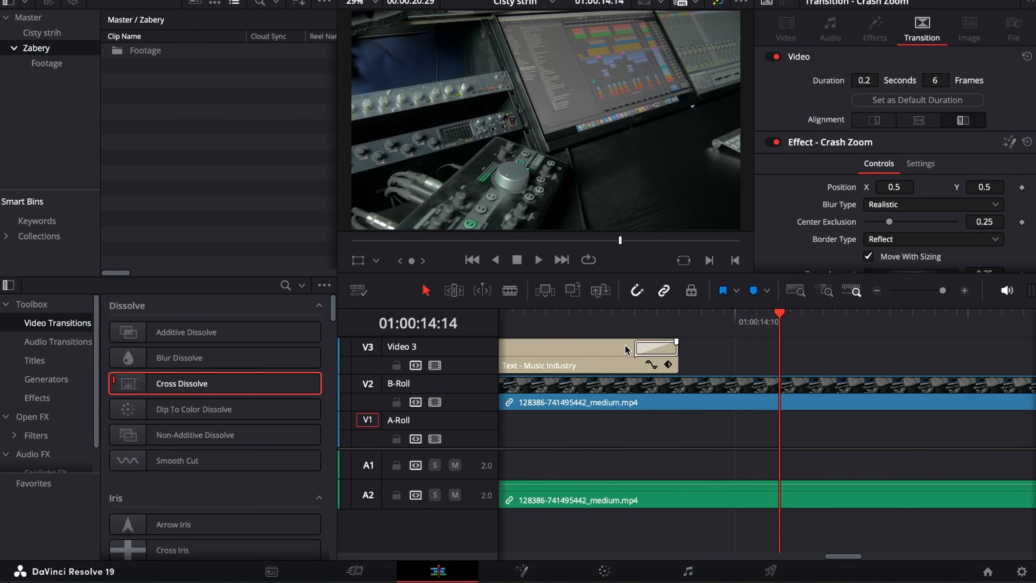
# Step: Shorten the title's Cross Dissolve to 3 frames and play it back
pyautogui.click(641, 349)
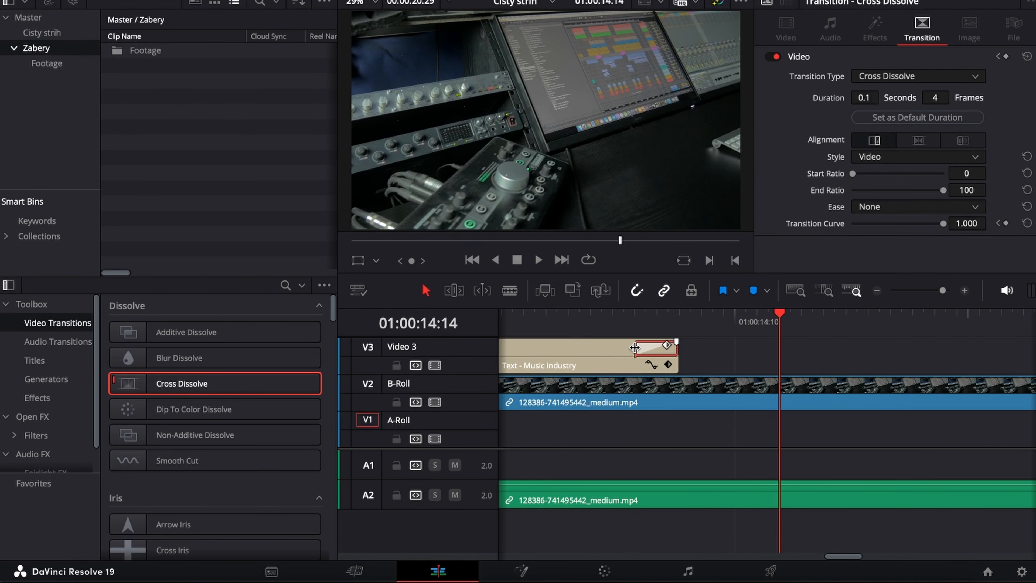
pyautogui.moveTo(635, 347); pyautogui.dragTo(647, 347)
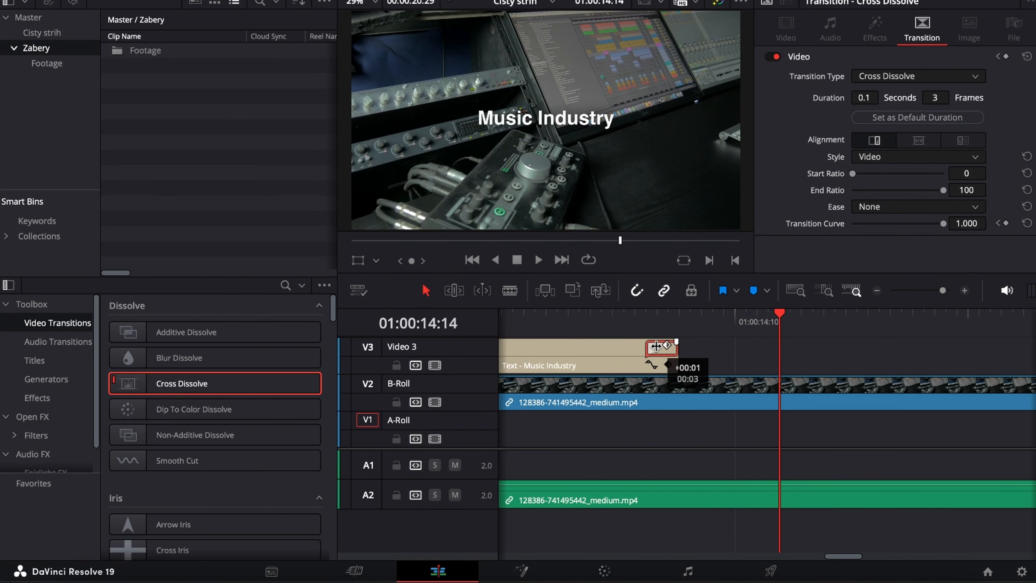
pyautogui.click(637, 329)
pyautogui.press('space')
pyautogui.press('space')
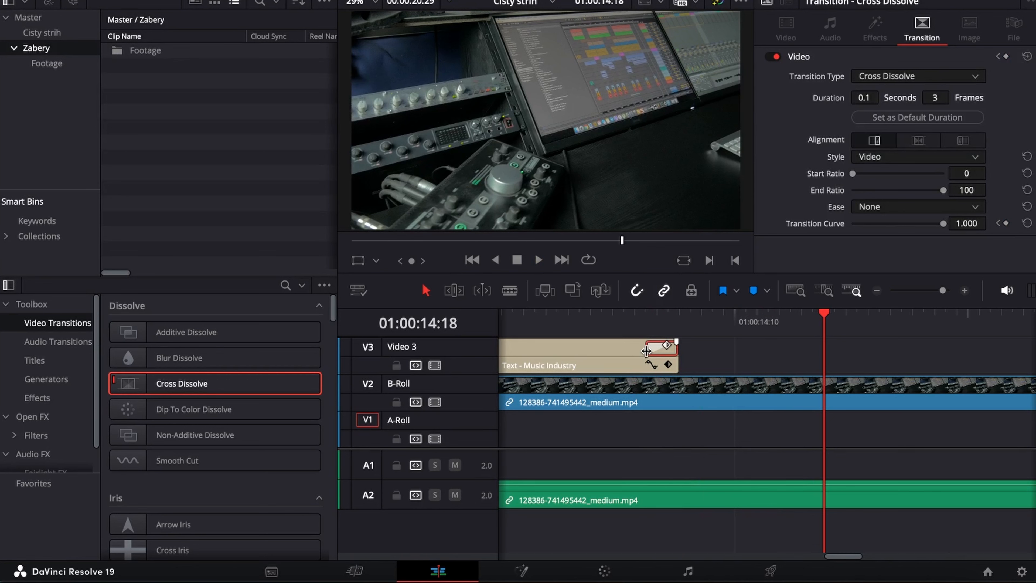
pyautogui.hscroll(1, 449, 365)
pyautogui.hscroll(5, 689, 379)
pyautogui.hscroll(-5, 689, 379)
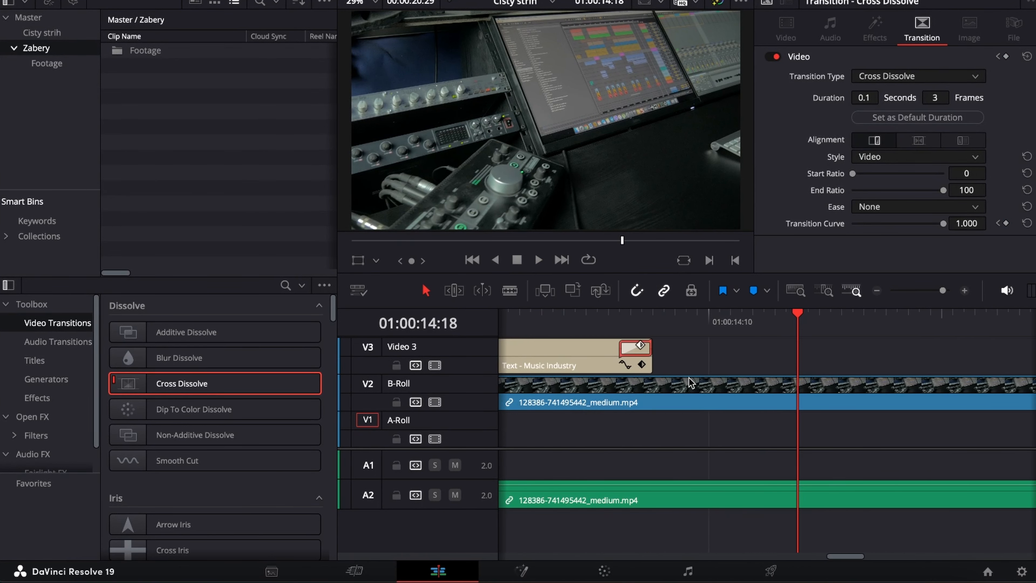
pyautogui.hscroll(-3, 689, 382)
pyautogui.moveTo(204, 358); pyautogui.dragTo(718, 379)
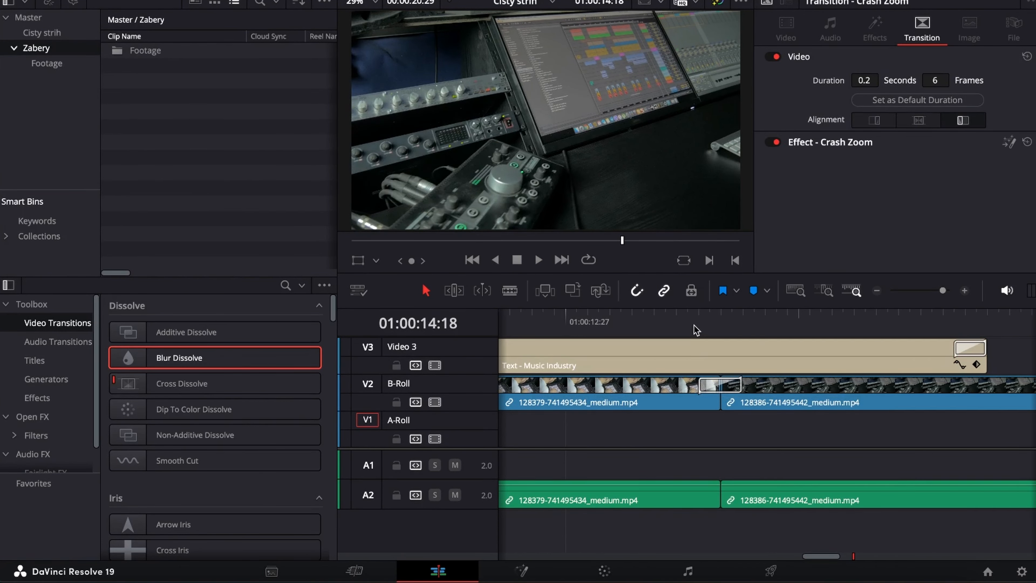
pyautogui.click(688, 322)
pyautogui.press('space')
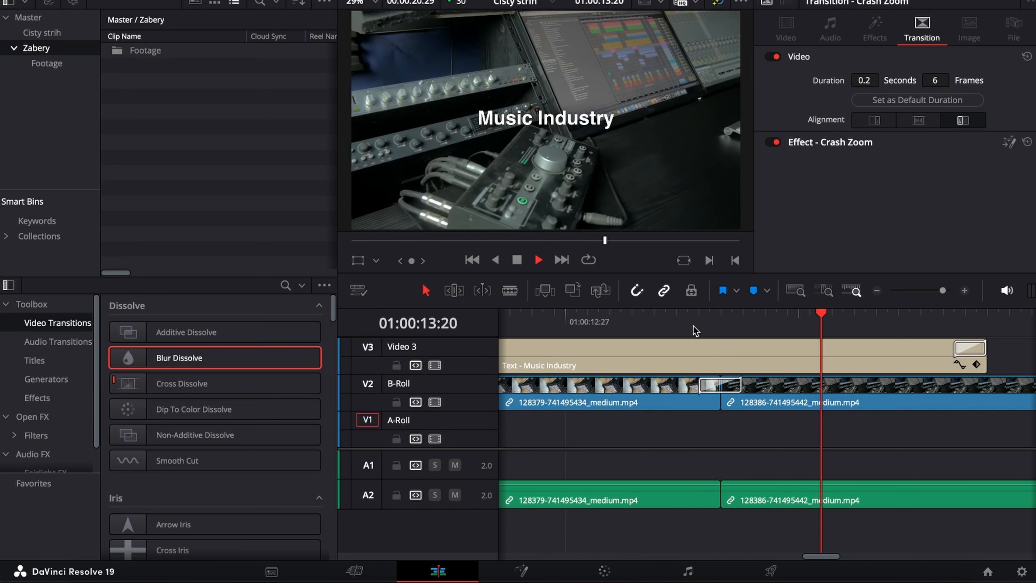
pyautogui.press('space')
# Step: Lengthen the Blur Dissolve between the two B-Roll clips to 14 frames and play it back
pyautogui.moveTo(701, 384); pyautogui.dragTo(641, 384)
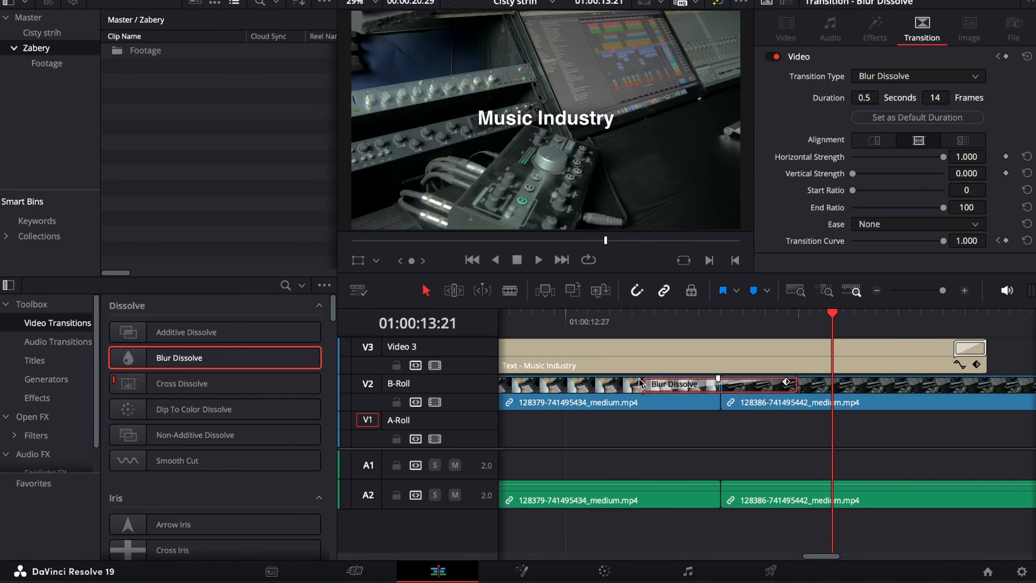
pyautogui.click(632, 322)
pyautogui.press('space')
pyautogui.press('space')
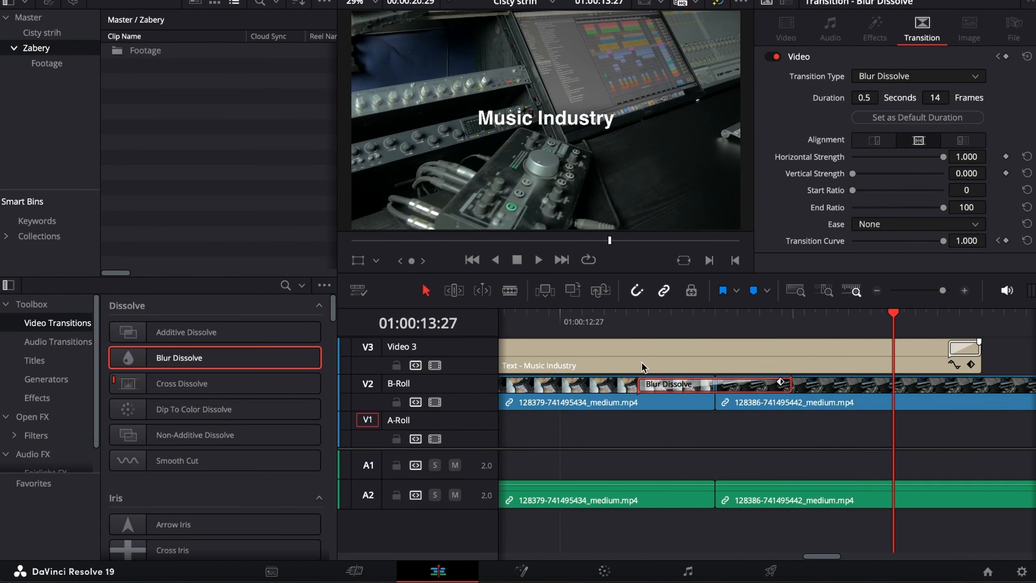
# Step: Shorten the B-Roll Blur Dissolve to 12 frames and play it back
pyautogui.moveTo(637, 383); pyautogui.dragTo(649, 384)
pyautogui.click(645, 322)
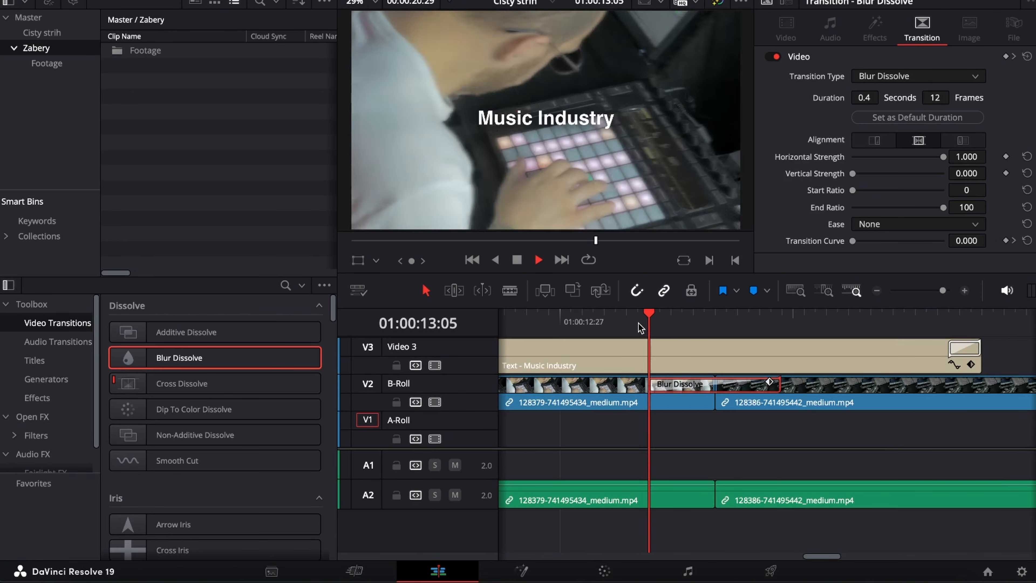
pyautogui.press('space')
# Step: Set the Blur Dissolve's horizontal strength to 0.863, vertical strength to 0.679, start ratio to 49 and end ratio to 70, and play it back
pyautogui.moveTo(669, 315)
pyautogui.mouseDown()
pyautogui.moveTo(703, 315)
pyautogui.moveTo(675, 318)
pyautogui.mouseUp()
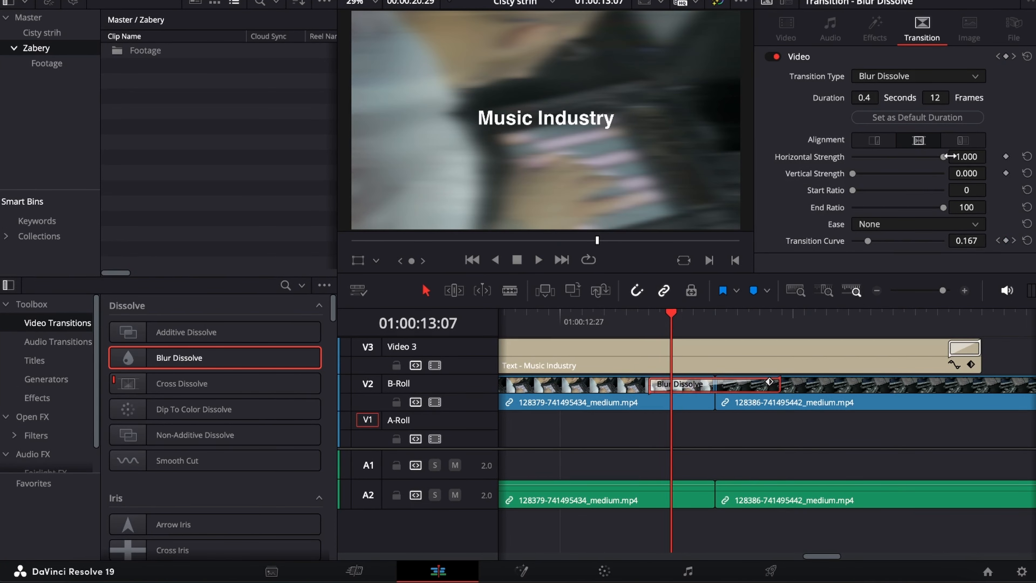
pyautogui.moveTo(859, 174); pyautogui.dragTo(913, 158)
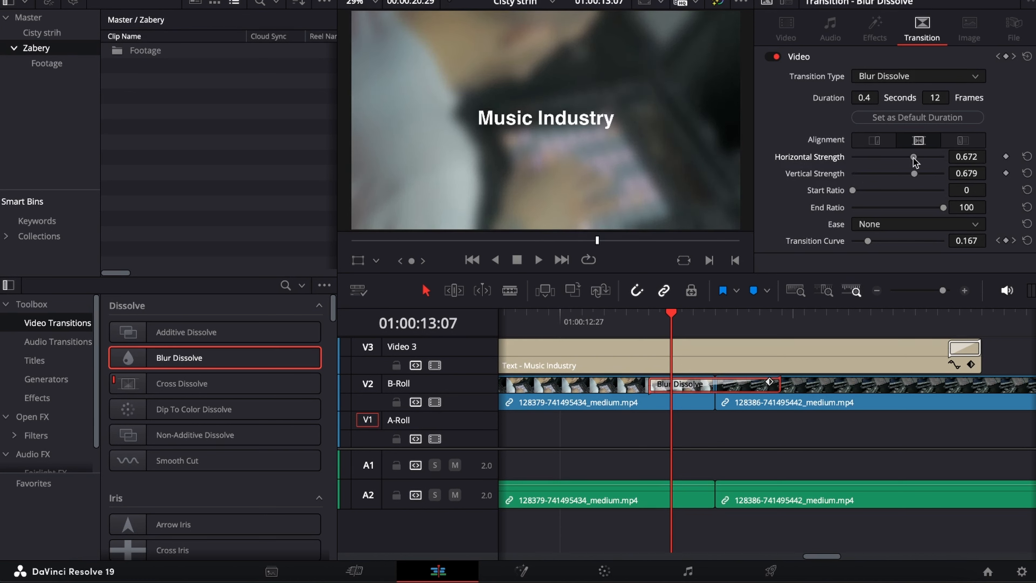
pyautogui.moveTo(857, 191); pyautogui.dragTo(897, 190)
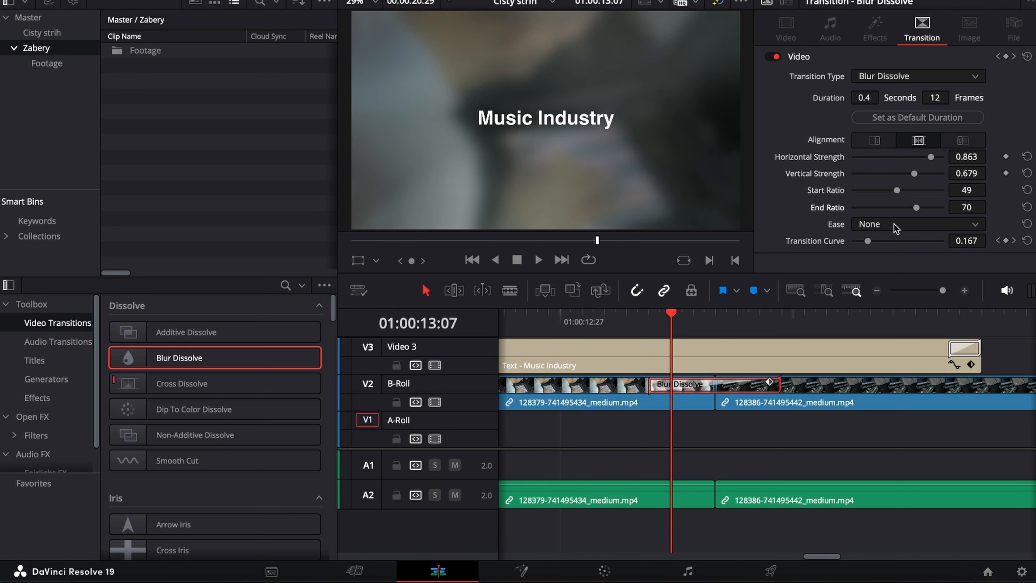
pyautogui.click(573, 323)
pyautogui.press('space')
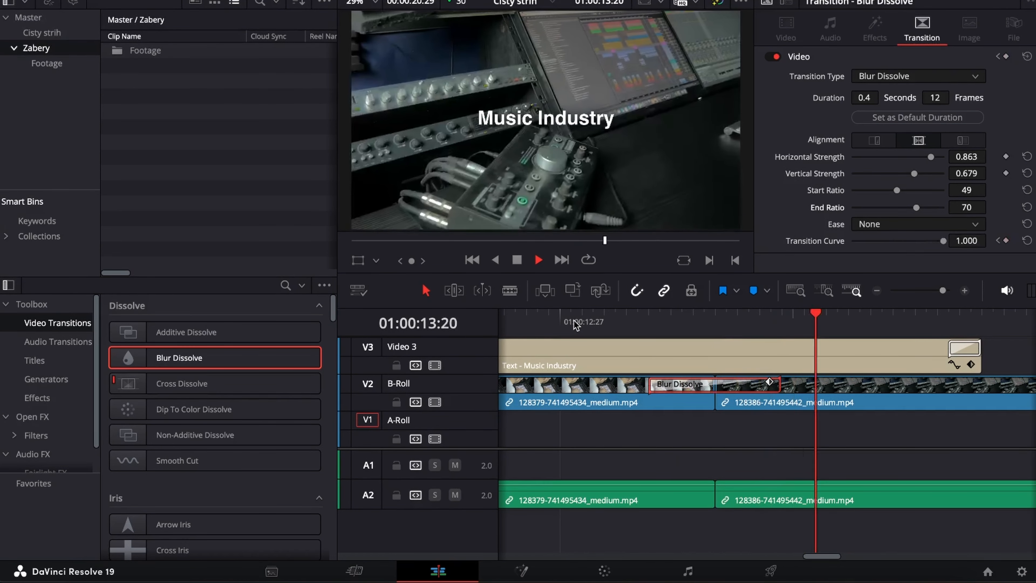
pyautogui.click(714, 328)
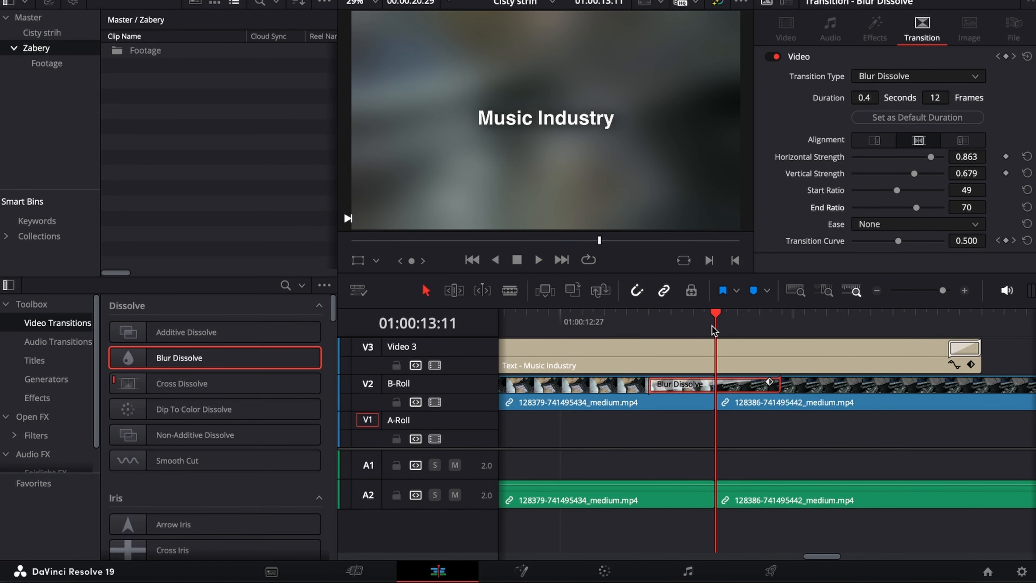
# Step: Set the Blur Dissolve's transition curve to 0.511 at 01:00:13:07 and play the transition back
pyautogui.click(675, 317)
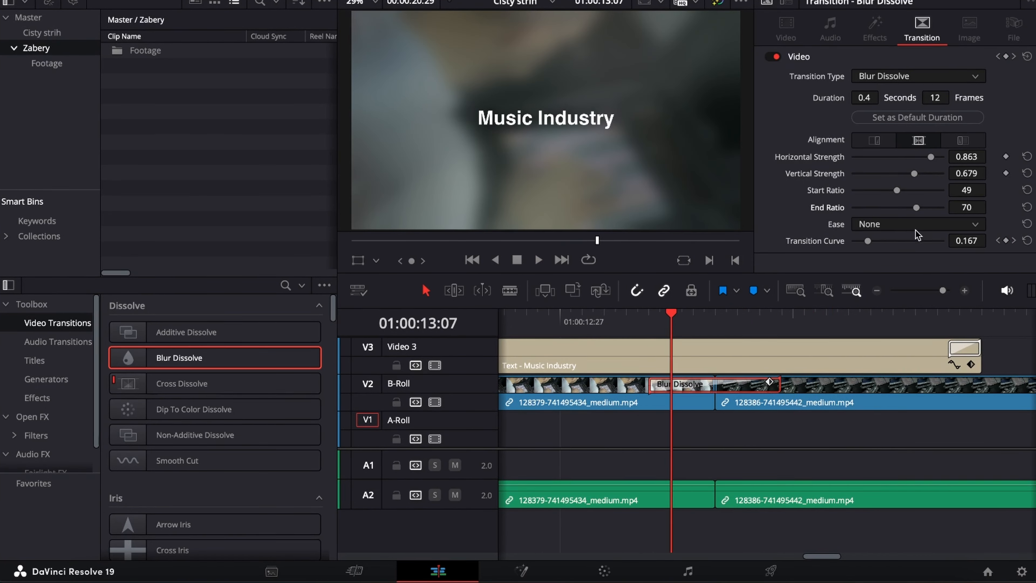
pyautogui.moveTo(868, 242); pyautogui.dragTo(910, 241)
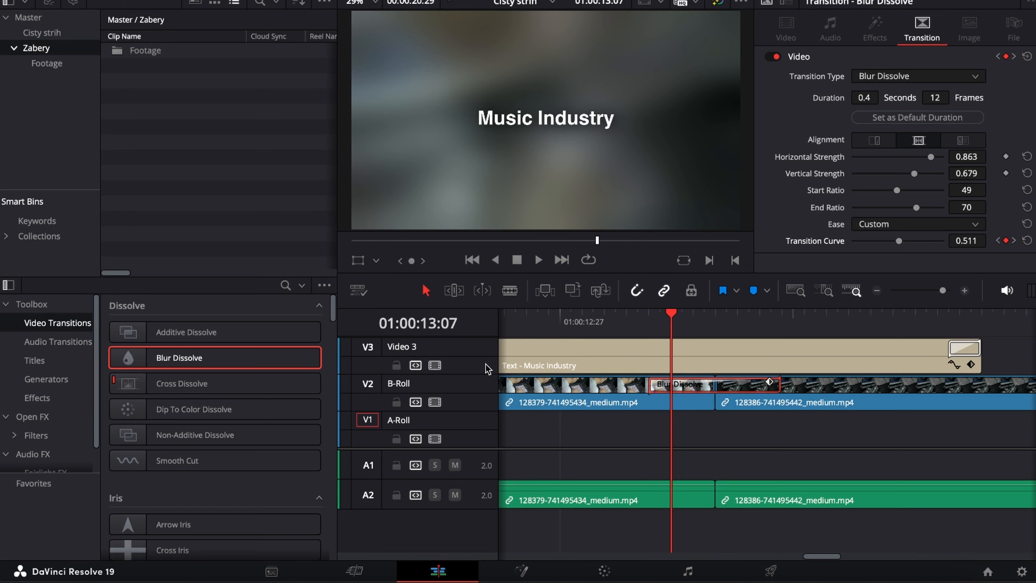
pyautogui.click(573, 323)
pyautogui.press('space')
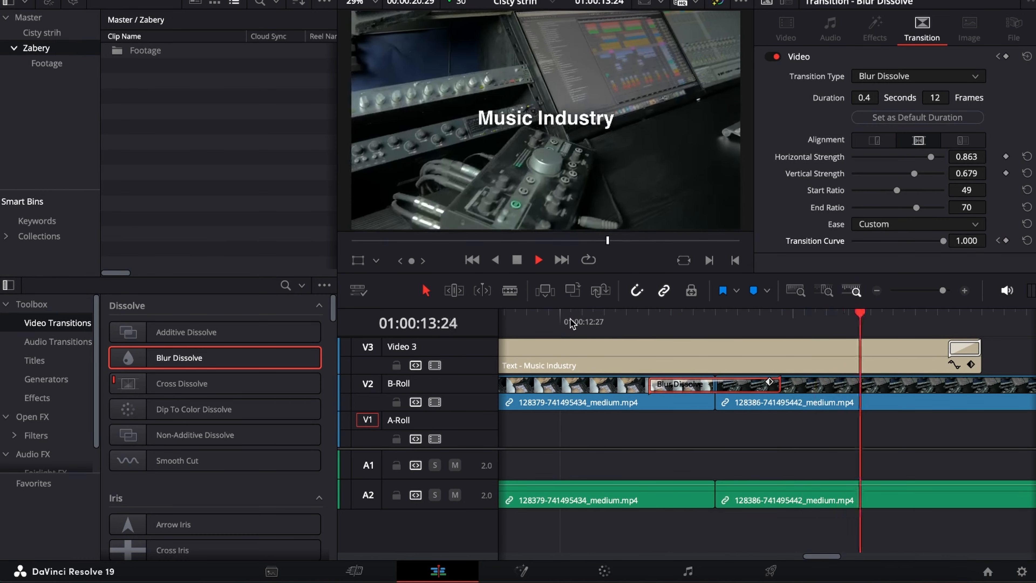
pyautogui.press('space')
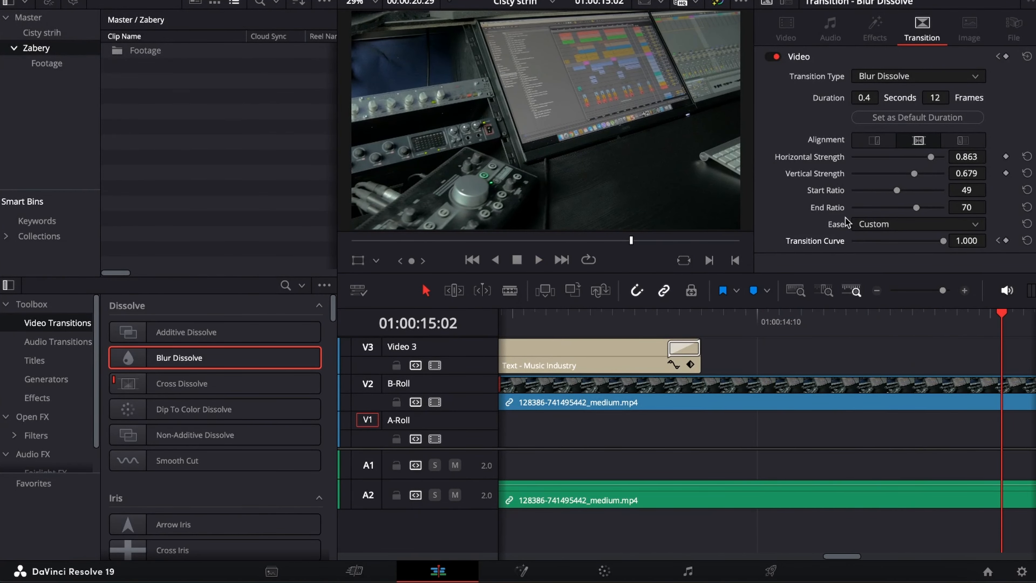
pyautogui.hscroll(-6, 630, 363)
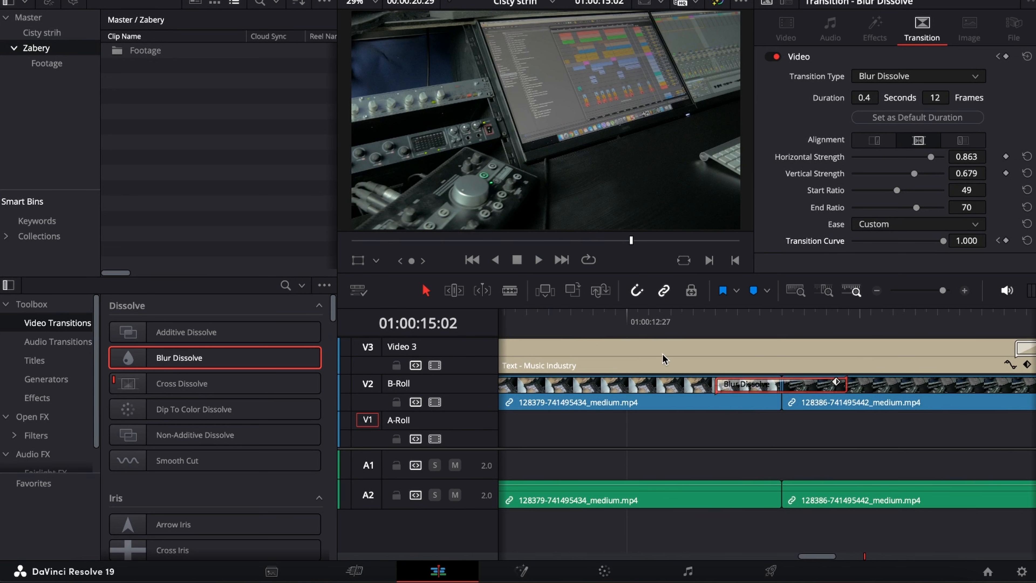
pyautogui.click(712, 320)
pyautogui.press('space')
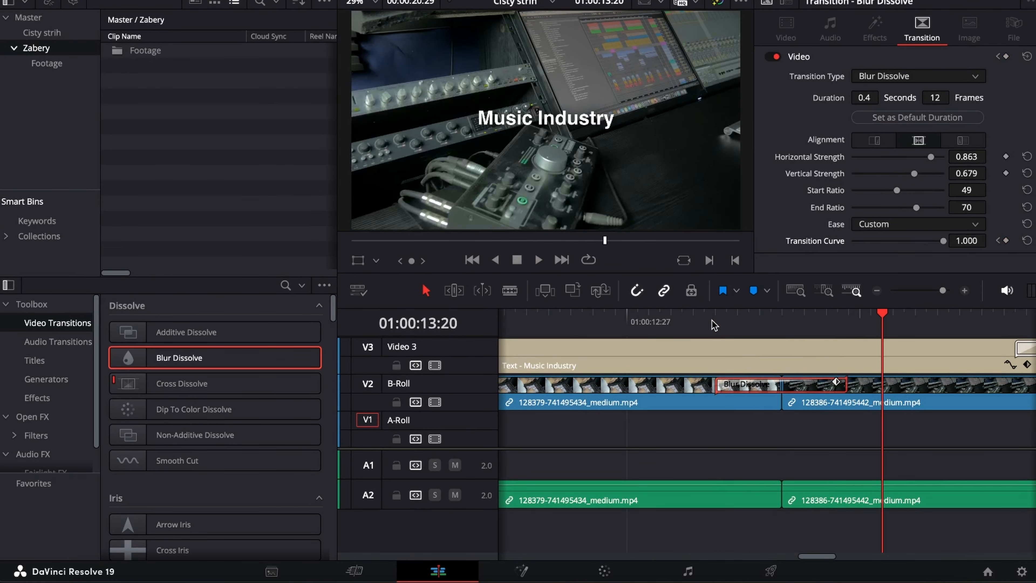
# Step: Undo the Blur Dissolve's curve, ratio, strength and 12-frame length changes and play the transition back
pyautogui.press('super+z')
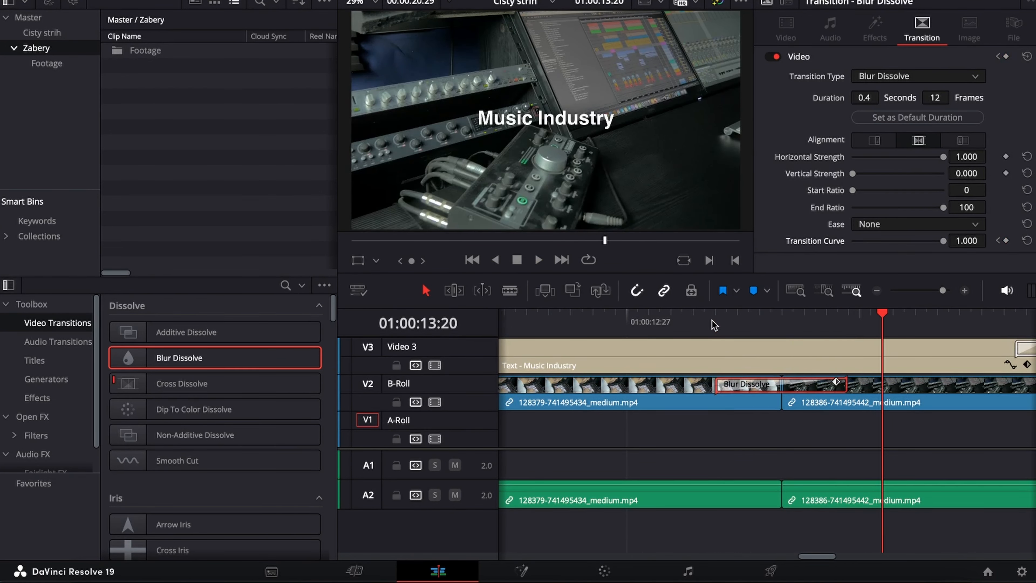
pyautogui.press('super+z')
pyautogui.click(685, 321)
pyautogui.press('space')
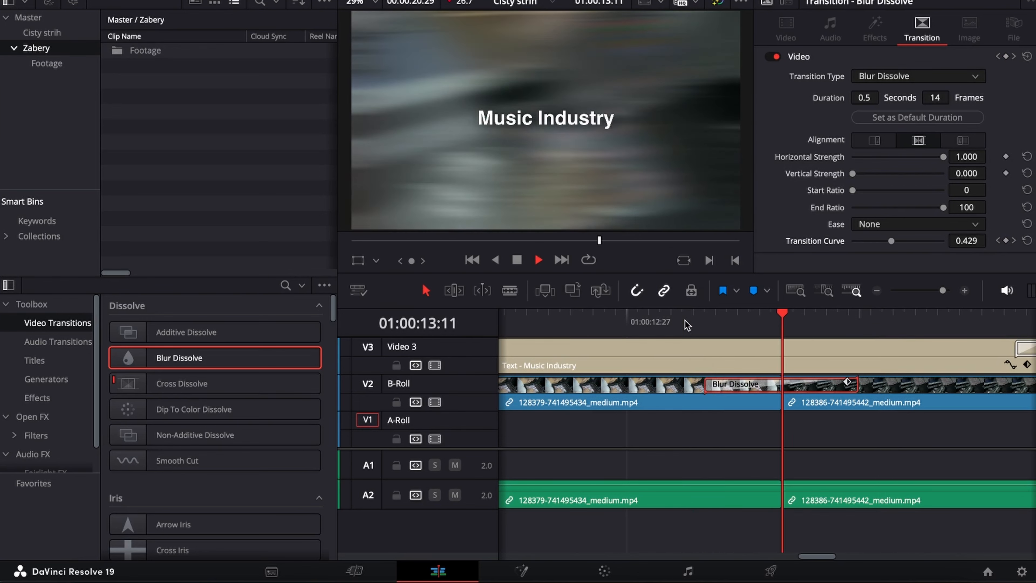
# Step: Add a Subtitle from the titles library at the start of the timeline, on a new subtitle track
pyautogui.press('space')
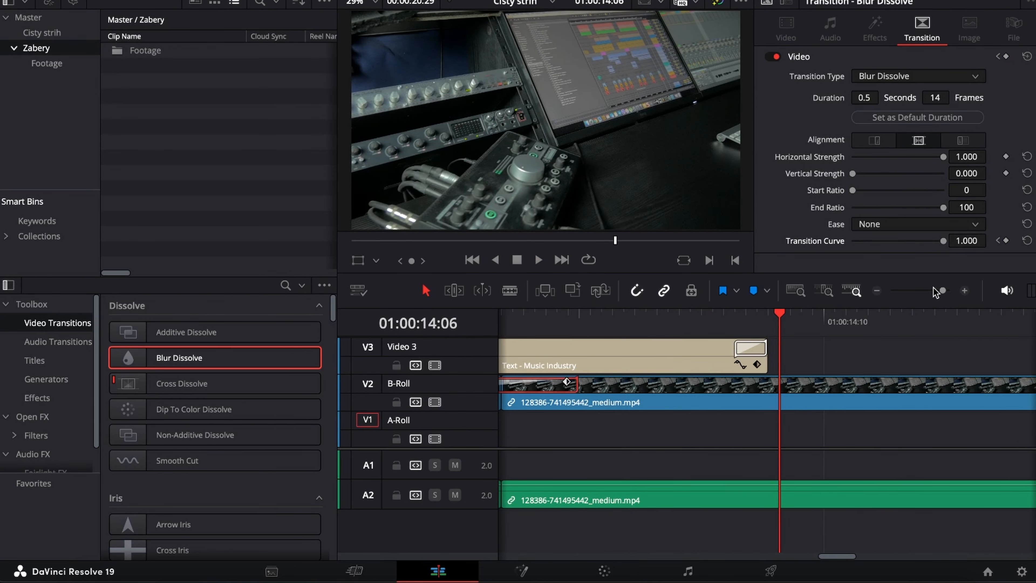
pyautogui.moveTo(935, 292); pyautogui.dragTo(930, 293)
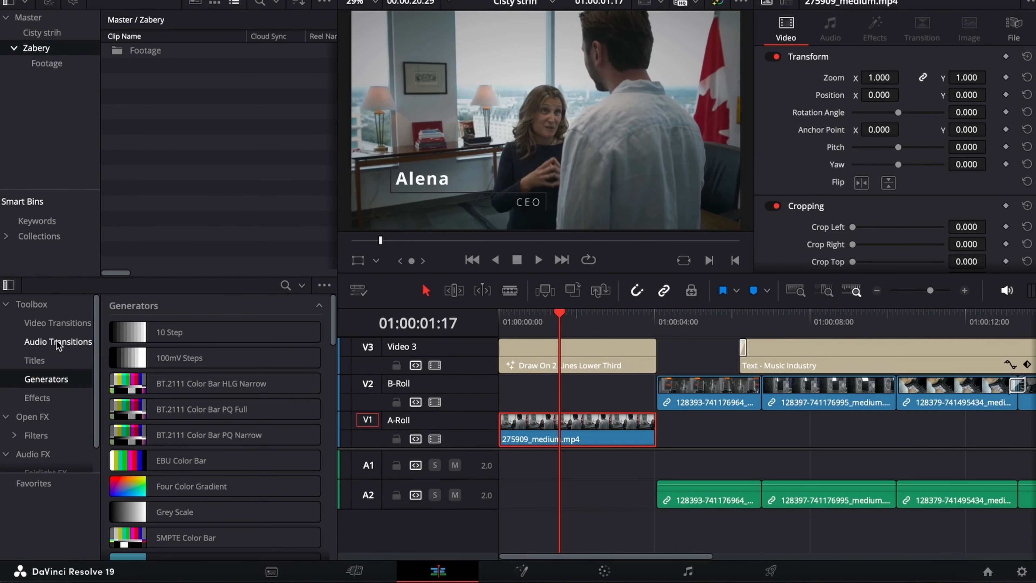
pyautogui.click(55, 346)
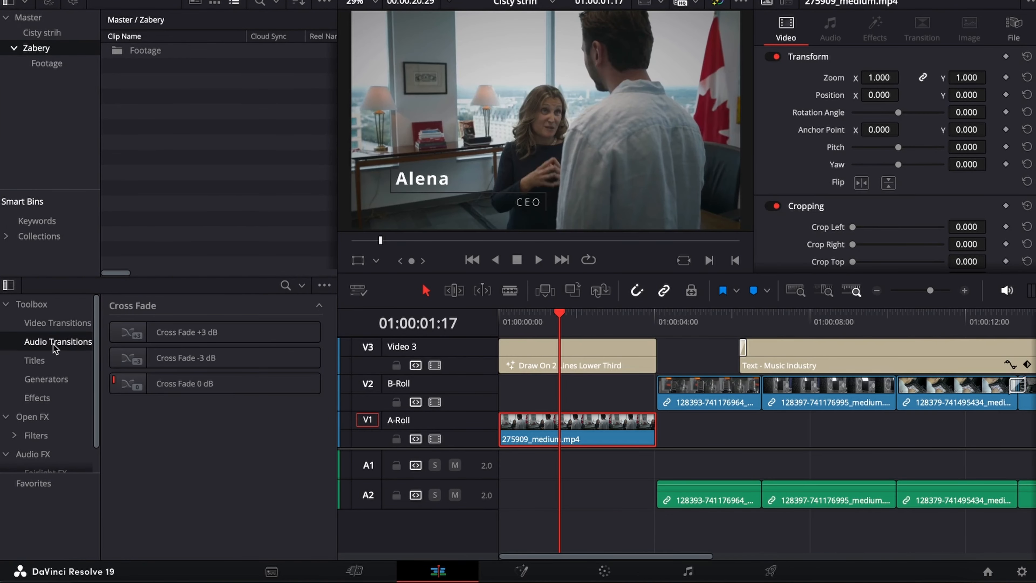
pyautogui.click(34, 360)
pyautogui.scroll(-10, 216, 376)
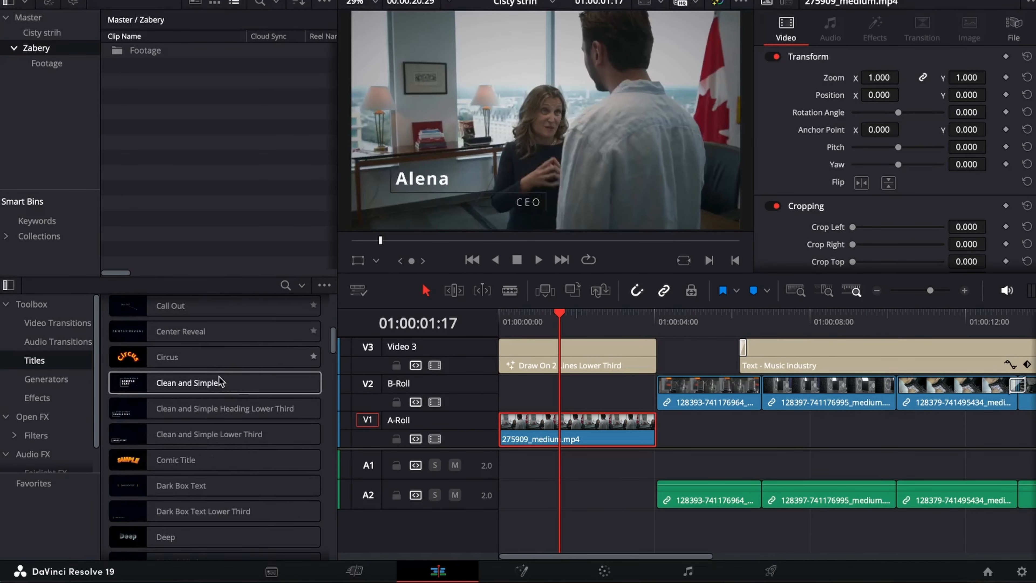
pyautogui.scroll(-15, 218, 382)
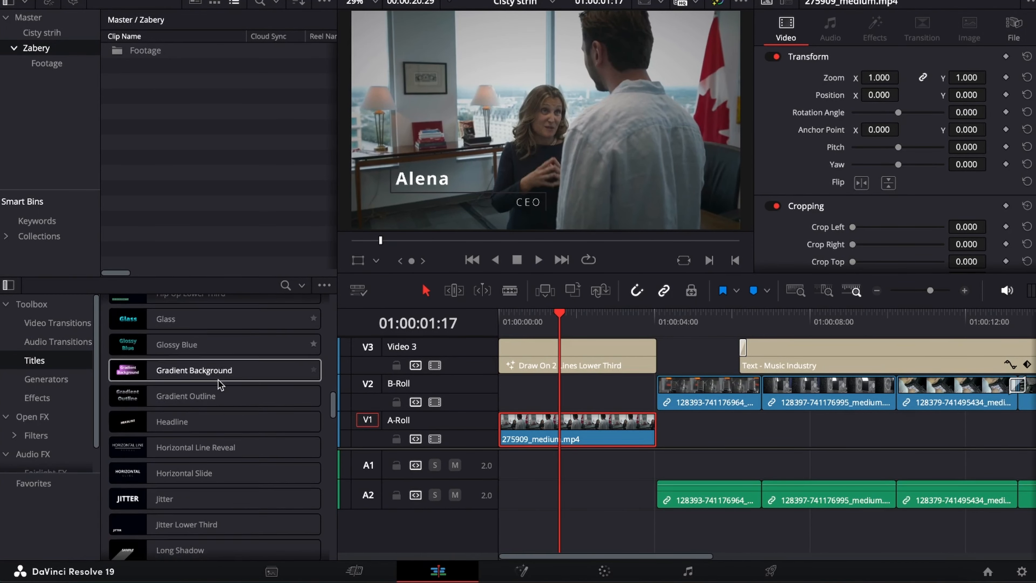
pyautogui.scroll(-15, 218, 381)
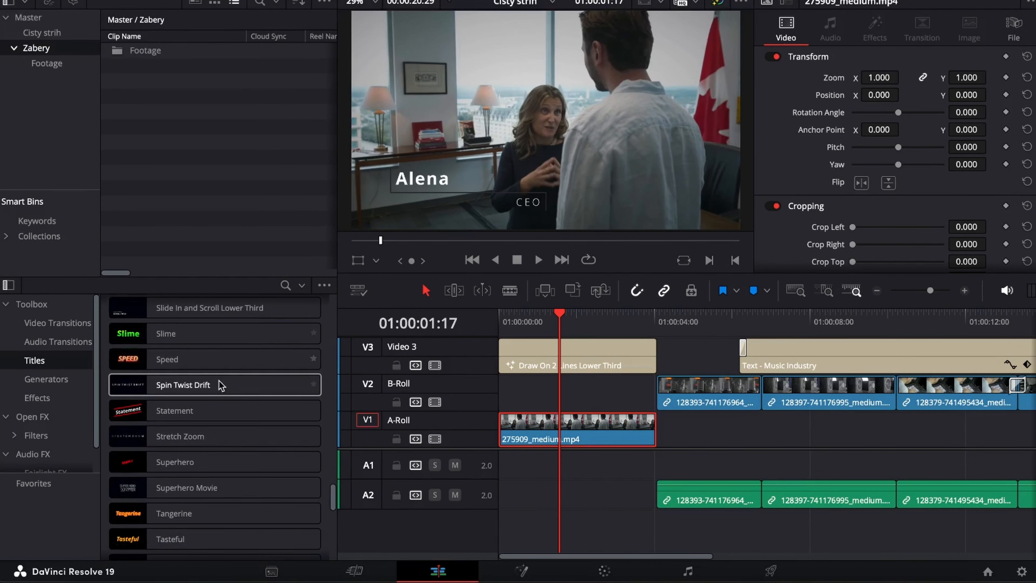
pyautogui.scroll(-20, 218, 383)
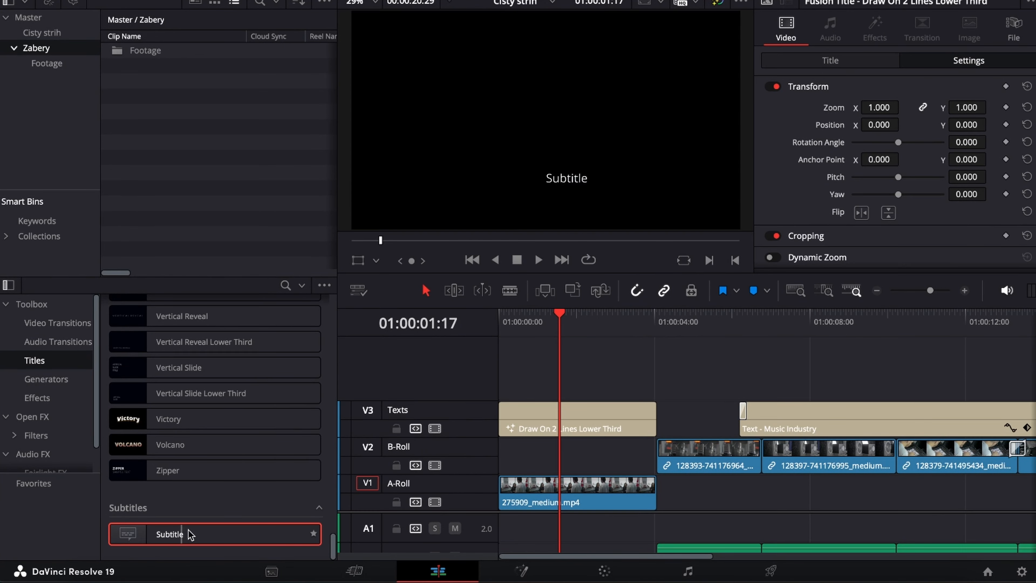
pyautogui.moveTo(190, 535); pyautogui.dragTo(493, 432)
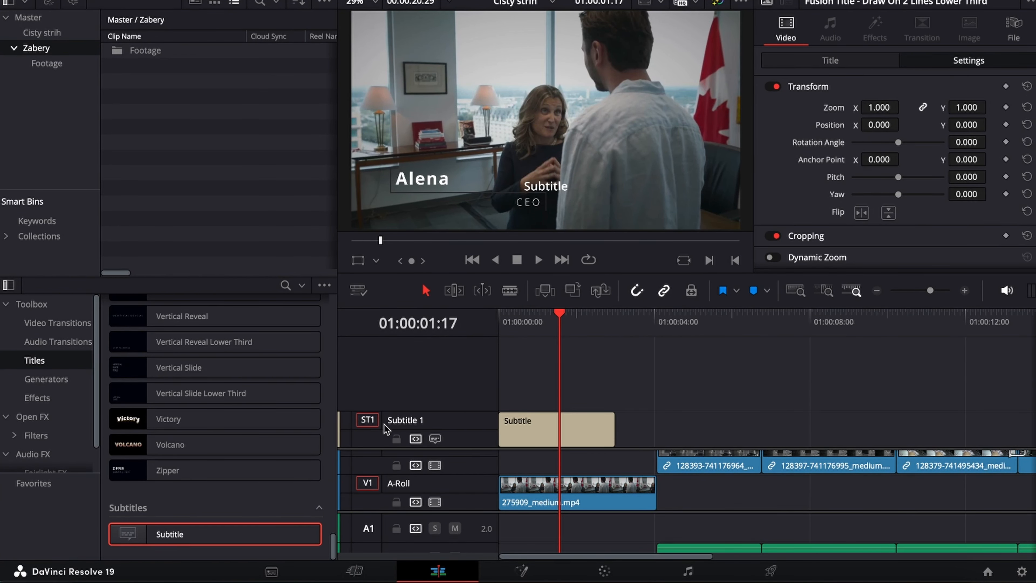
# Step: Review the subtitle's playback and track style, and extend the subtitle to 01:00:04:02, the end of the first A-Roll clip
pyautogui.press('Home')
pyautogui.press('space')
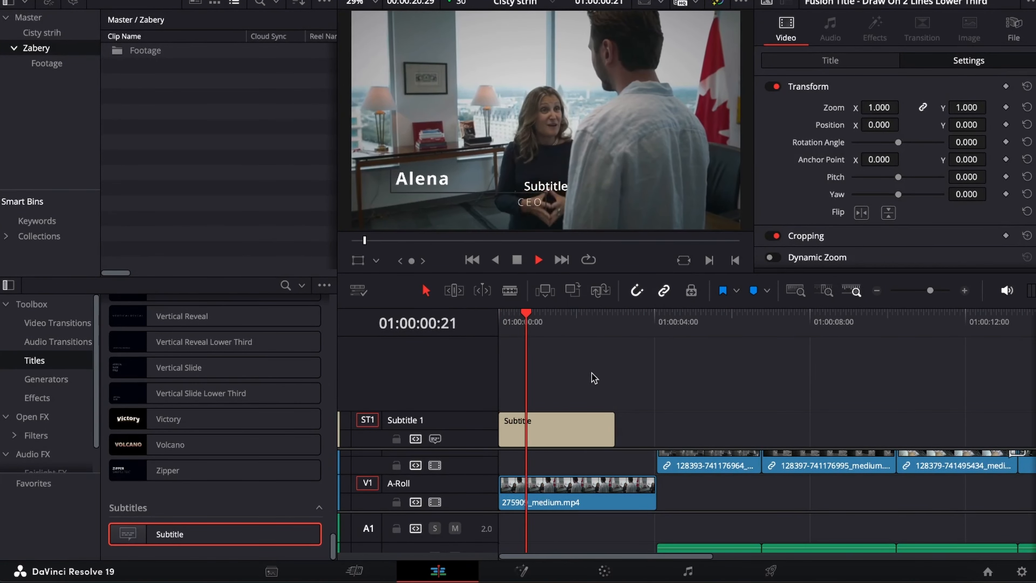
pyautogui.click(552, 427)
pyautogui.press('space')
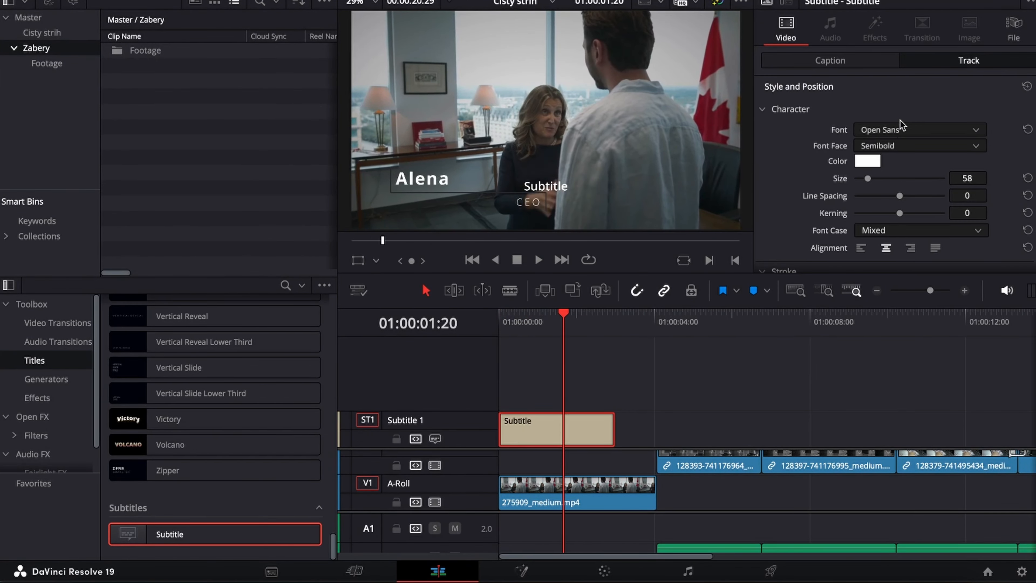
pyautogui.scroll(-1, 900, 125)
pyautogui.scroll(-2, 833, 133)
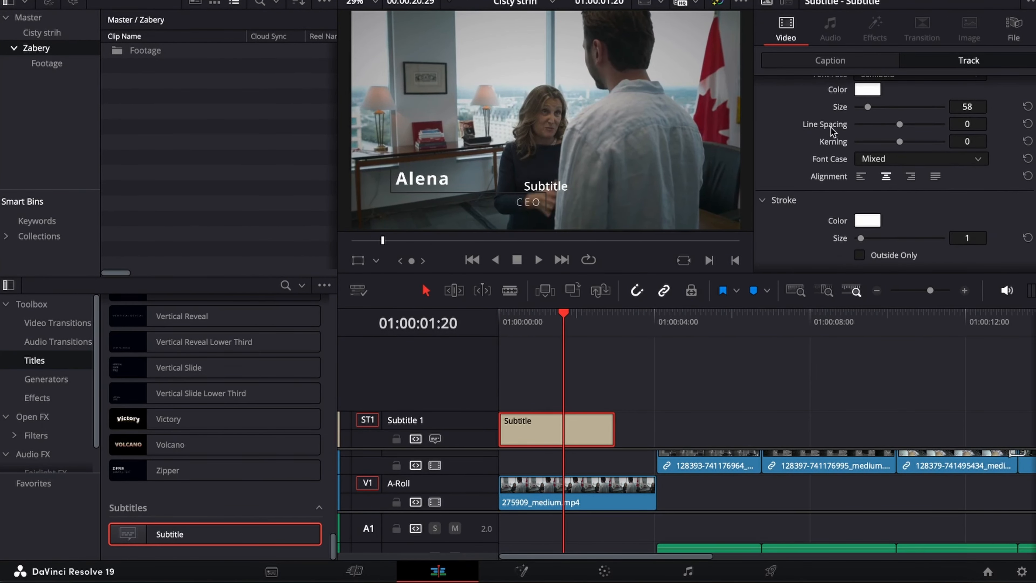
pyautogui.click(829, 61)
pyautogui.moveTo(528, 328)
pyautogui.mouseDown()
pyautogui.moveTo(505, 328)
pyautogui.moveTo(535, 328)
pyautogui.mouseUp()
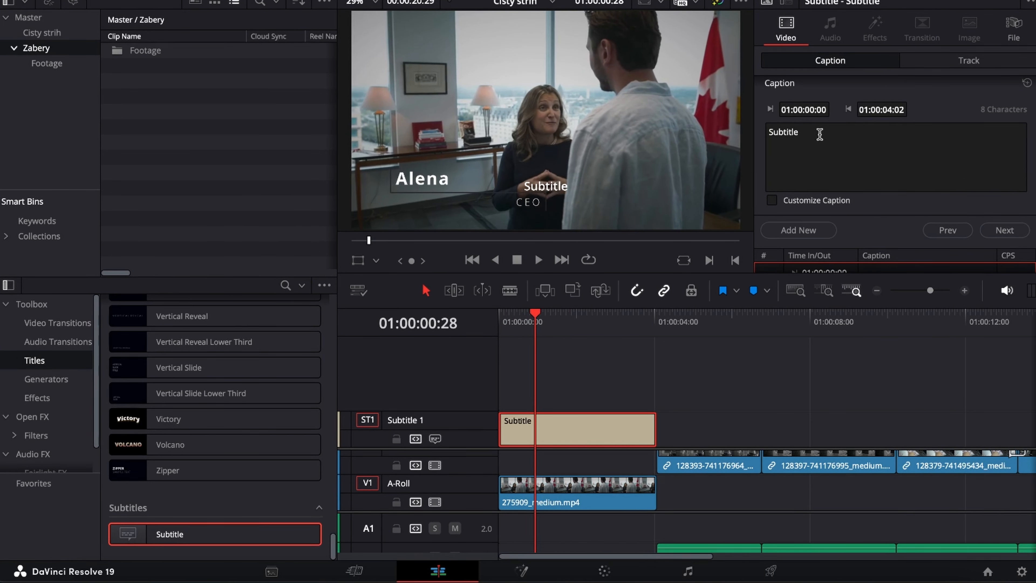
# Step: Enable Customize Caption for the subtitle and show its caption style options
pyautogui.click(772, 200)
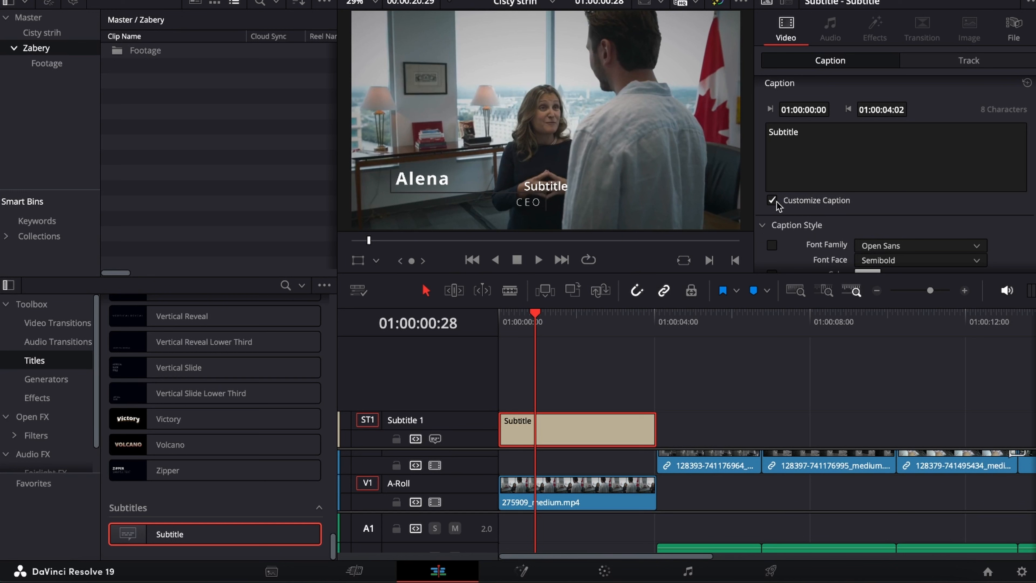
pyautogui.scroll(-5, 925, 238)
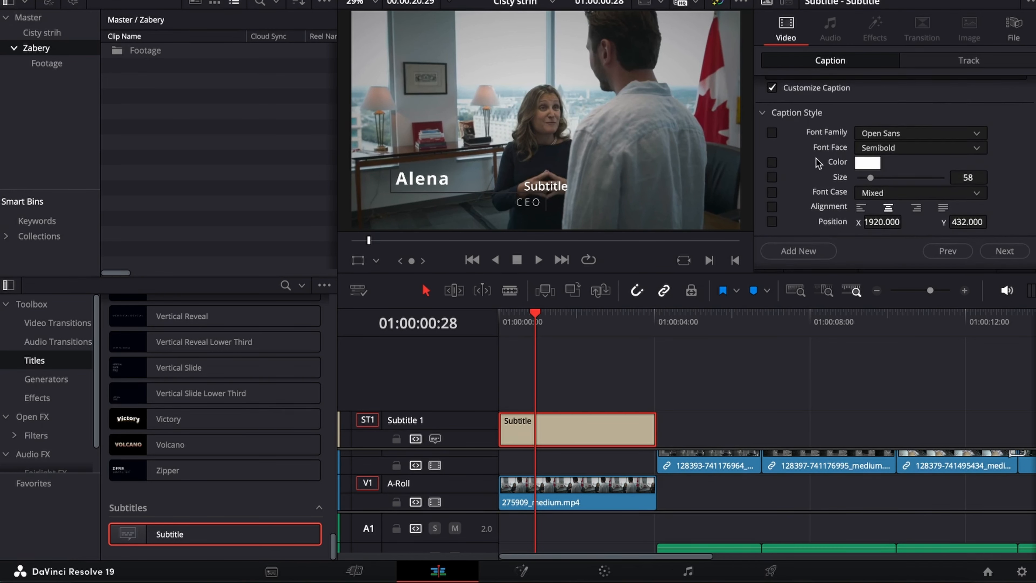
pyautogui.scroll(1, 770, 130)
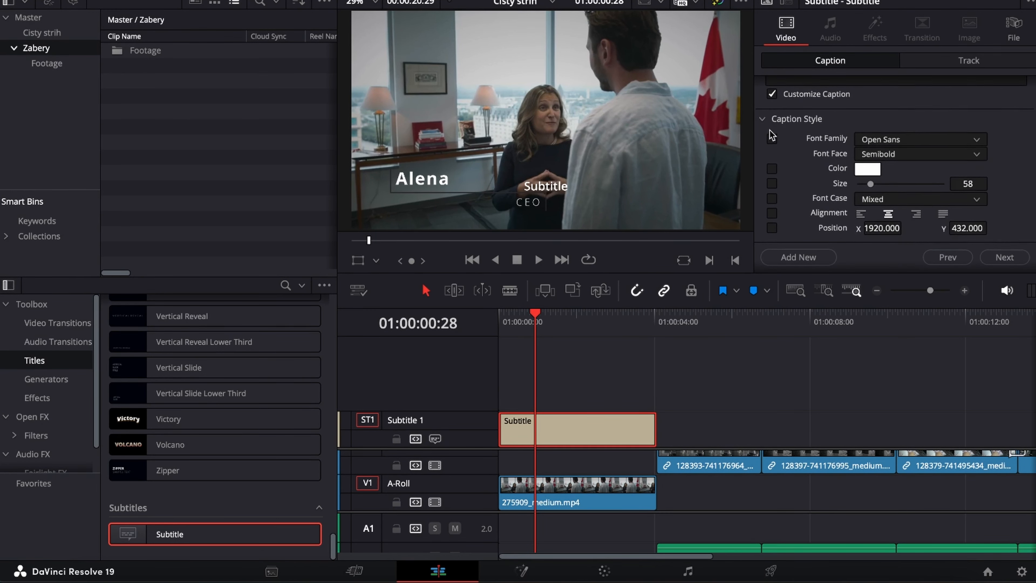
# Step: Try the Noto Sans NKo font and a pink color on the caption, and undo both changes
pyautogui.click(878, 146)
pyautogui.click(878, 147)
pyautogui.click(914, 147)
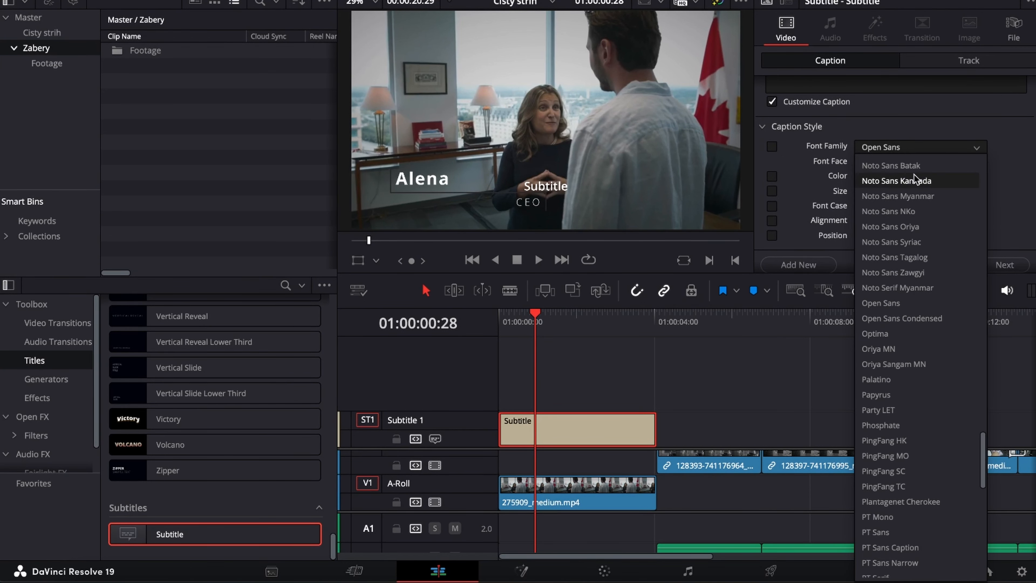
pyautogui.click(910, 211)
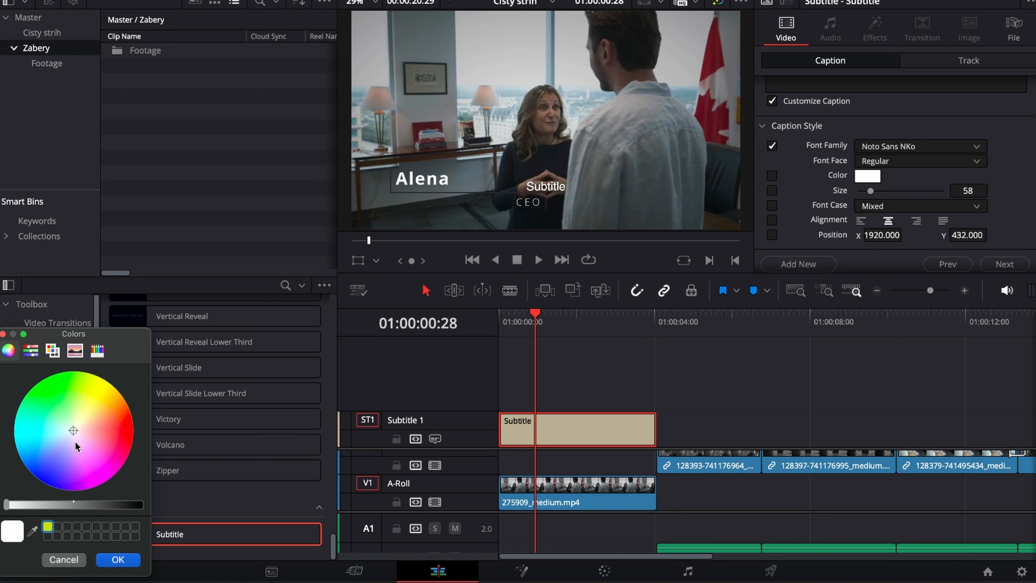
pyautogui.click(69, 458)
pyautogui.click(117, 559)
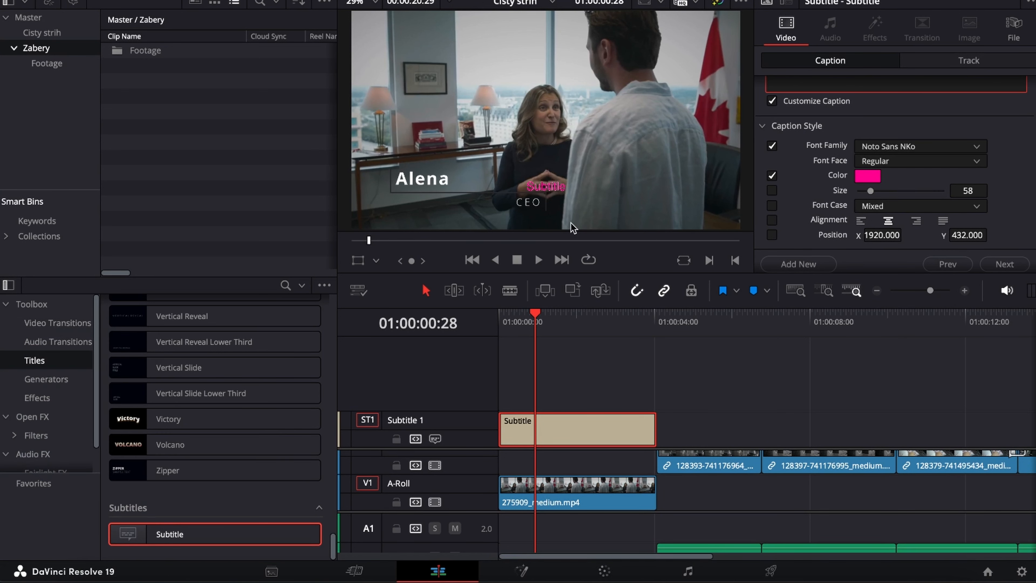
pyautogui.press('super+z')
pyautogui.press('super+z')
# Step: Add new captions to the subtitle track at 01:00:00:28, 01:00:03:28 and 01:00:06:12
pyautogui.scroll(-3, 819, 162)
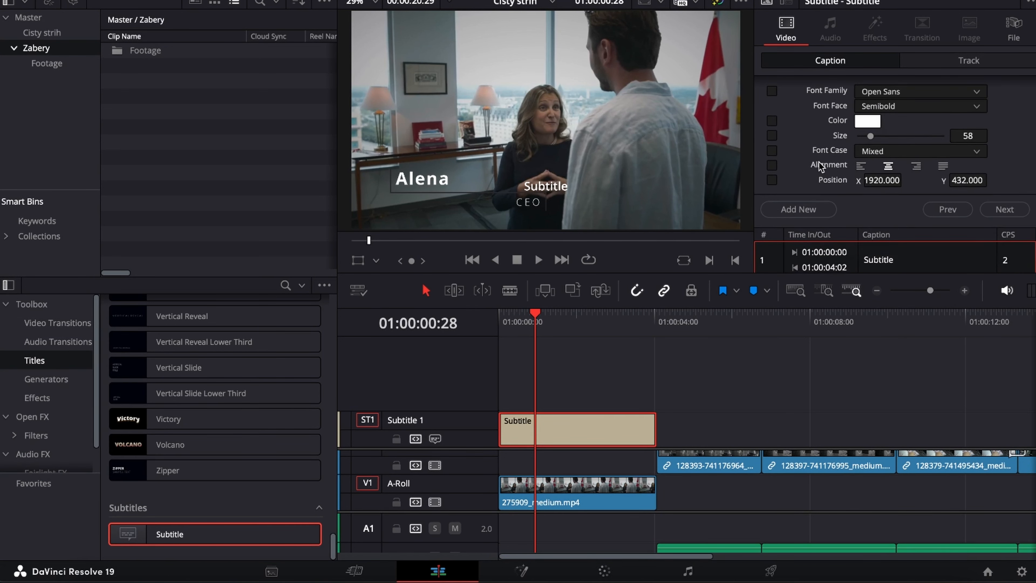
pyautogui.click(798, 213)
pyautogui.scroll(-1, 890, 265)
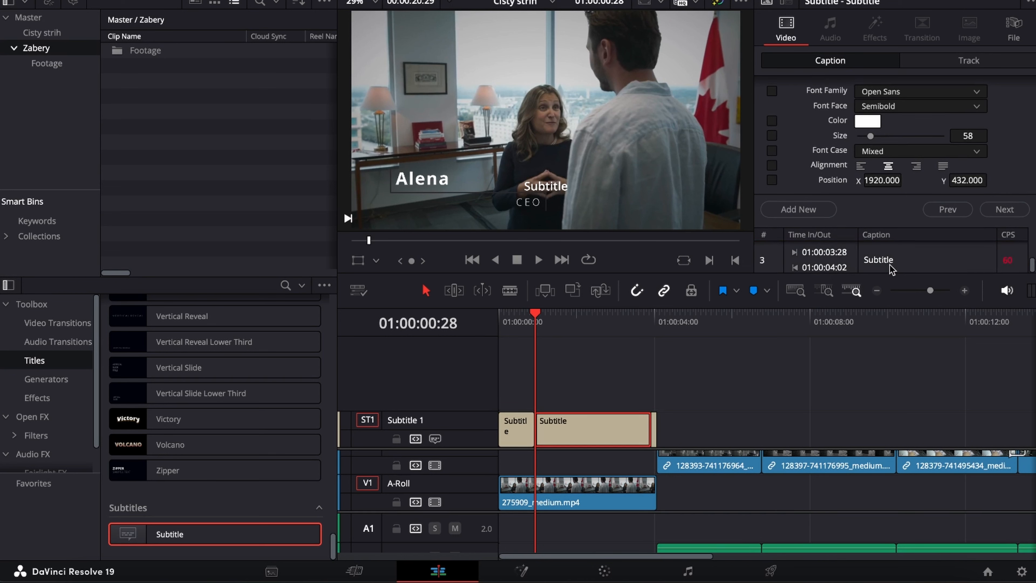
pyautogui.click(880, 260)
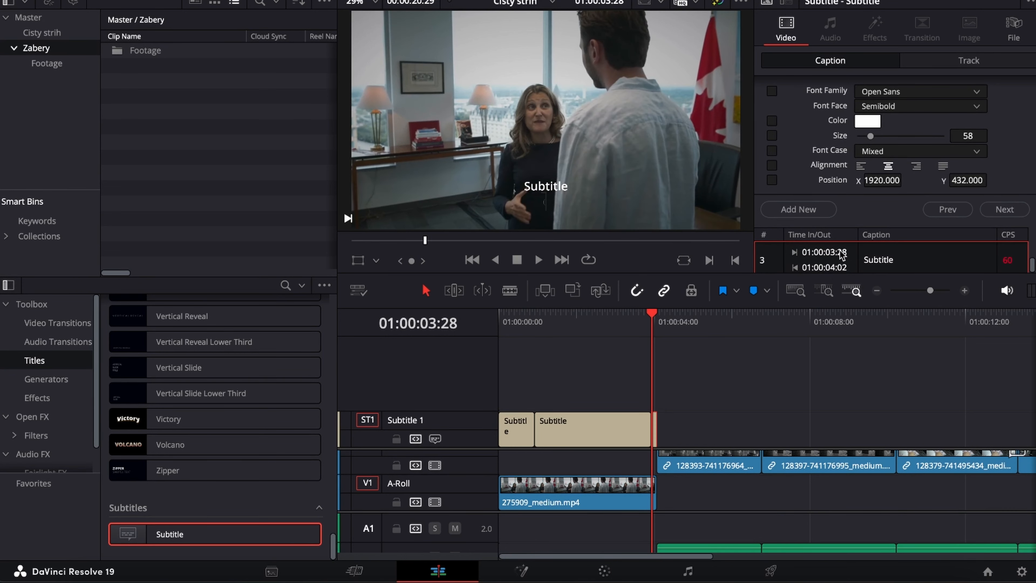
pyautogui.click(817, 216)
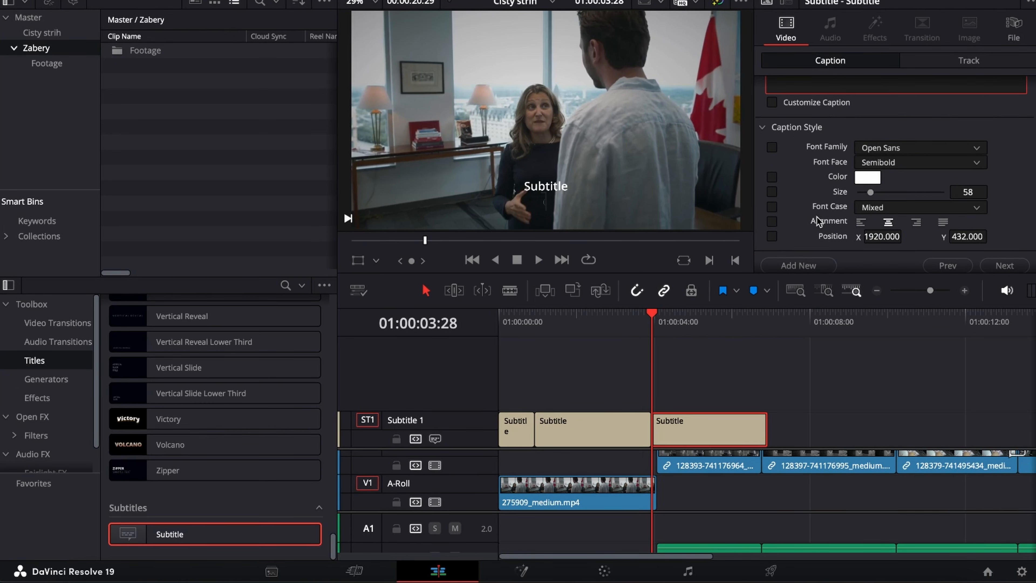
pyautogui.scroll(-1, 891, 237)
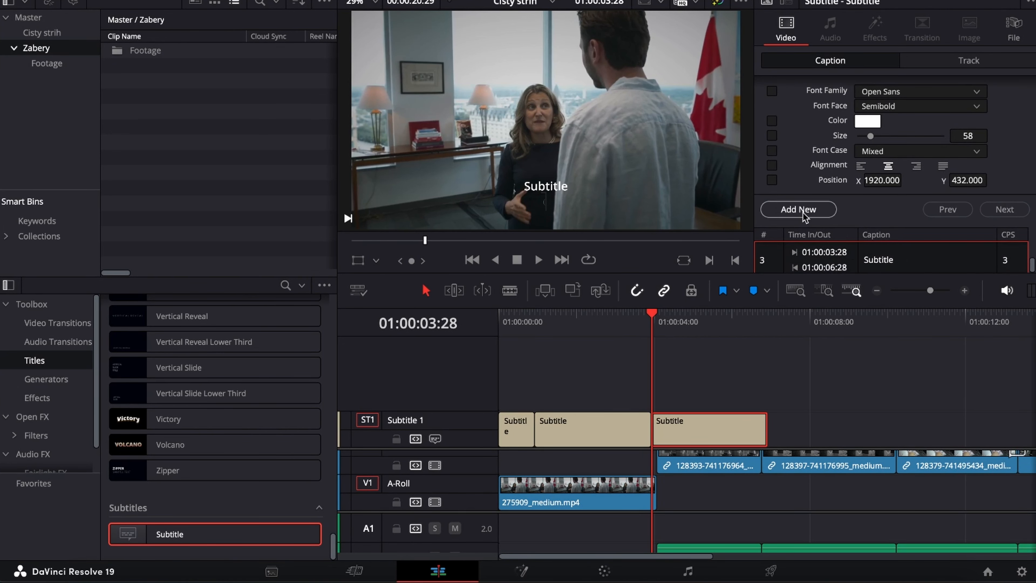
pyautogui.scroll(1, 803, 216)
pyautogui.scroll(-1, 857, 241)
pyautogui.click(746, 332)
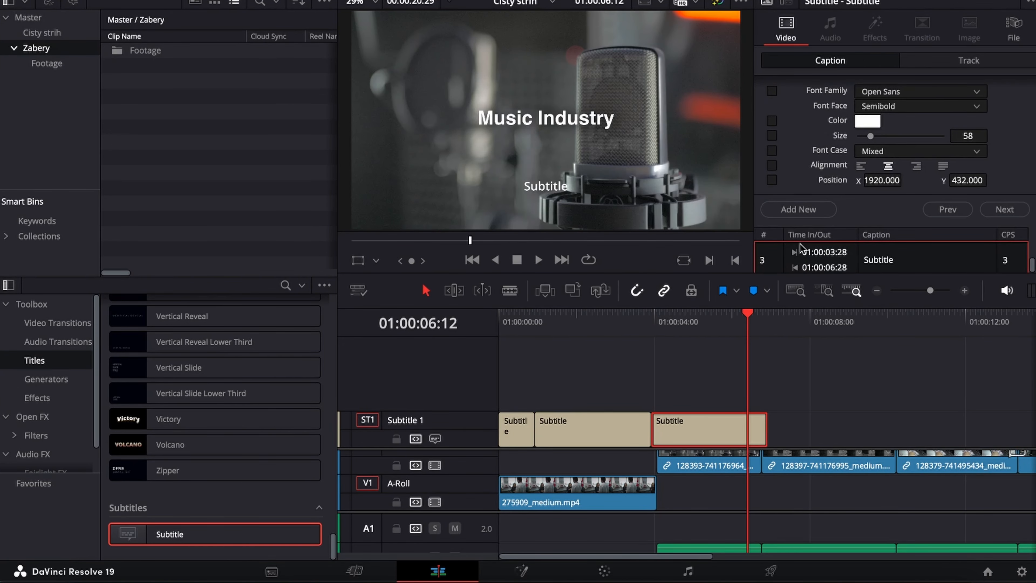
pyautogui.click(798, 209)
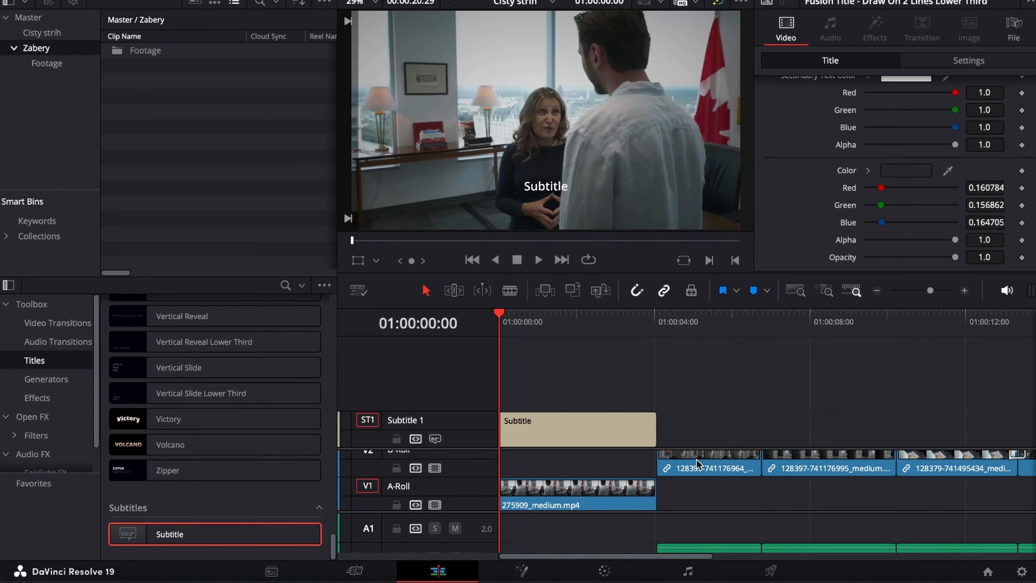
pyautogui.hscroll(2, 696, 460)
pyautogui.hscroll(2, 696, 459)
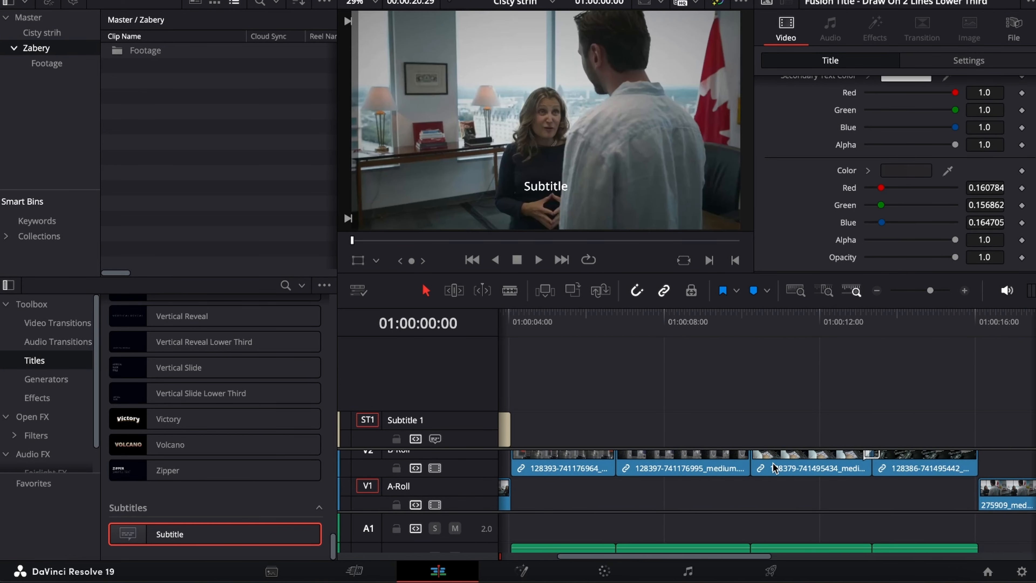
pyautogui.scroll(1, 696, 459)
pyautogui.scroll(-1, 696, 459)
pyautogui.click(689, 477)
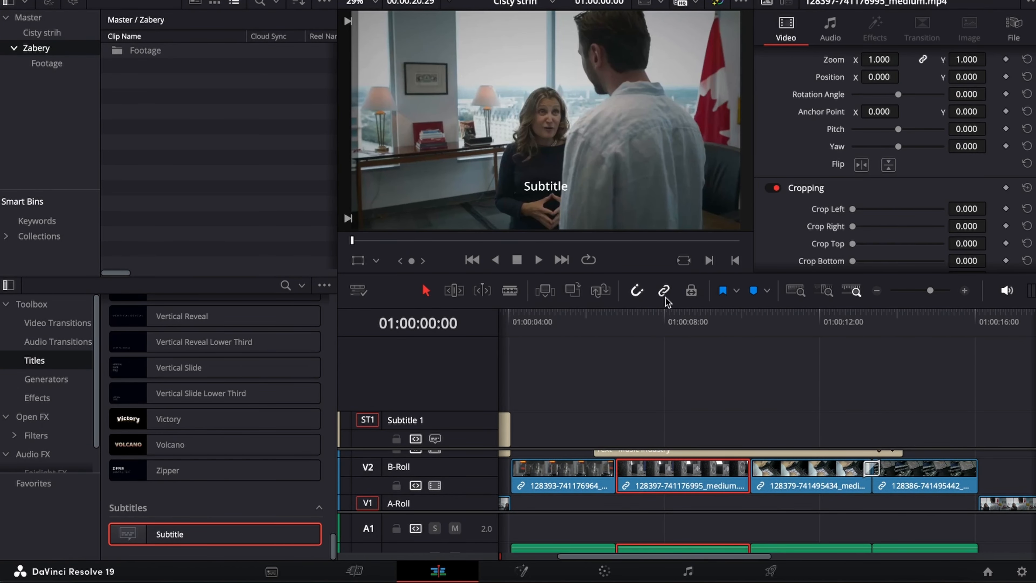
pyautogui.click(662, 315)
# Step: Play back the B-Roll clips from 01:00:07:02 and from about 01:00:10:20, stopping at 01:00:12:24
pyautogui.click(632, 315)
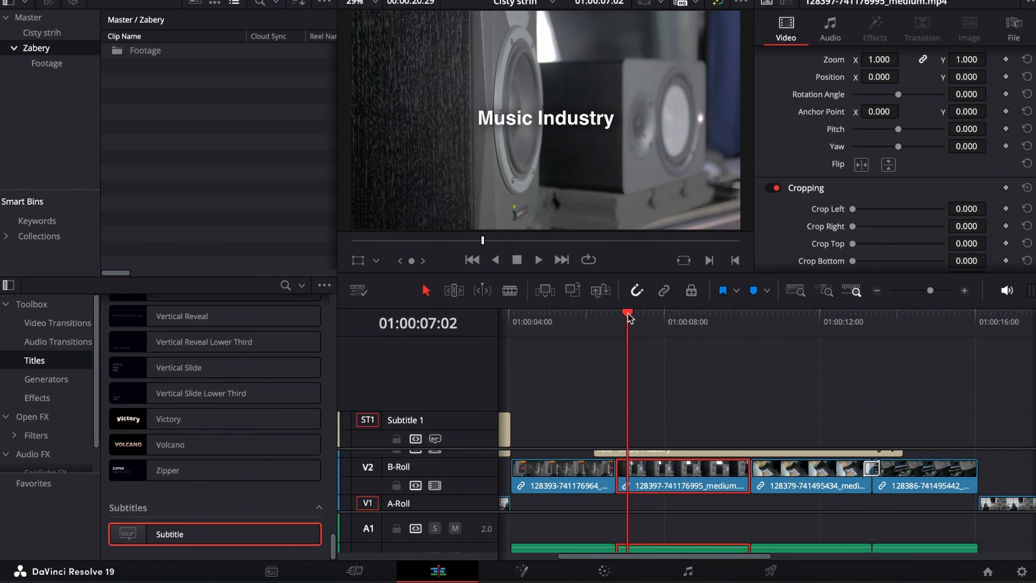
pyautogui.press('space')
pyautogui.click(768, 320)
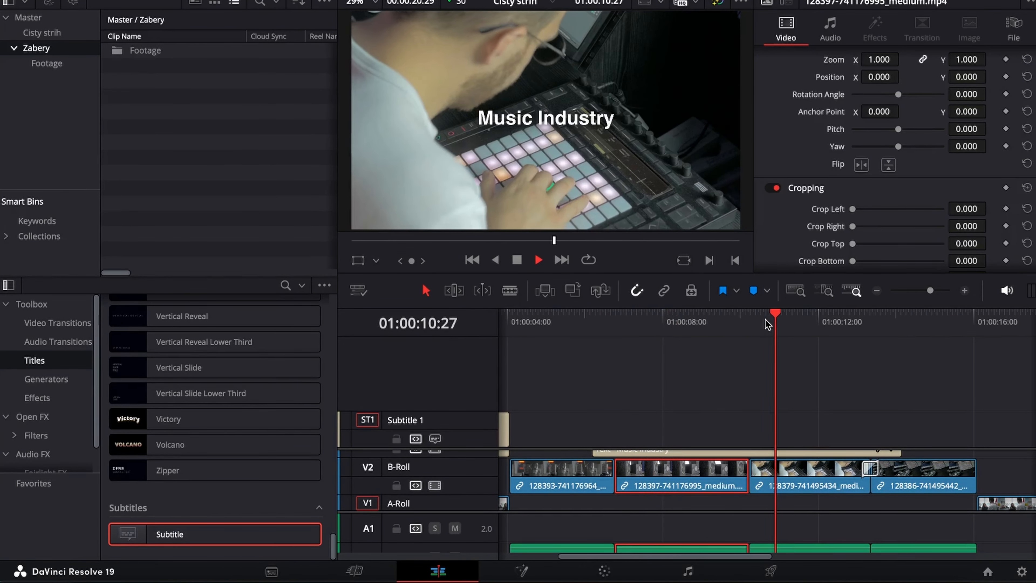
pyautogui.press('space')
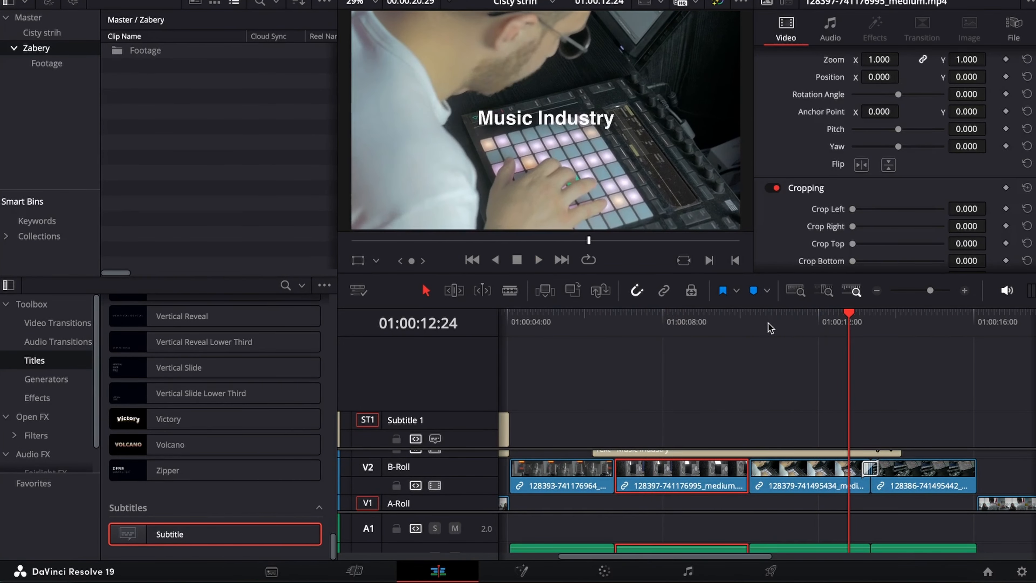
pyautogui.click(813, 484)
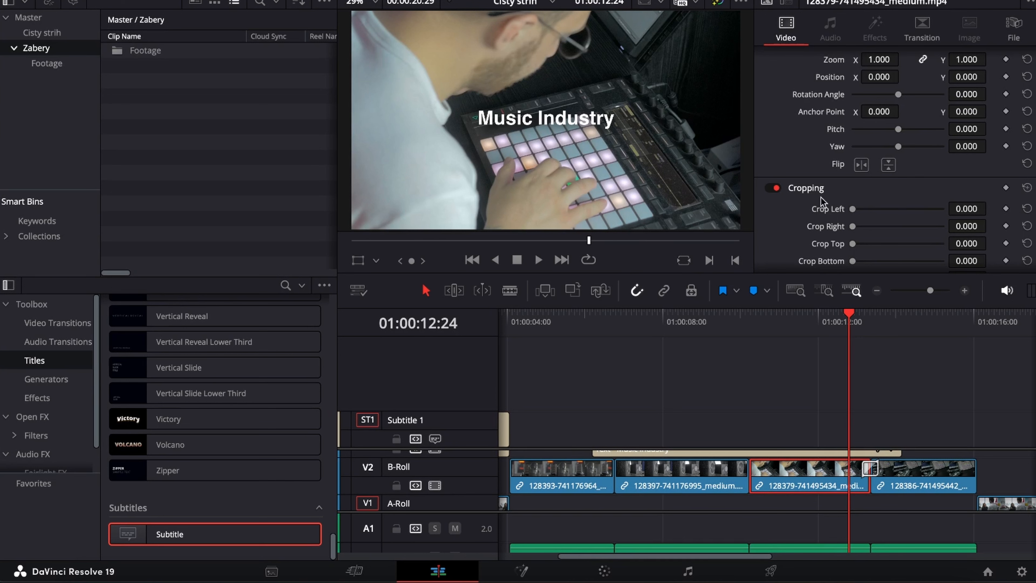
pyautogui.scroll(1, 829, 107)
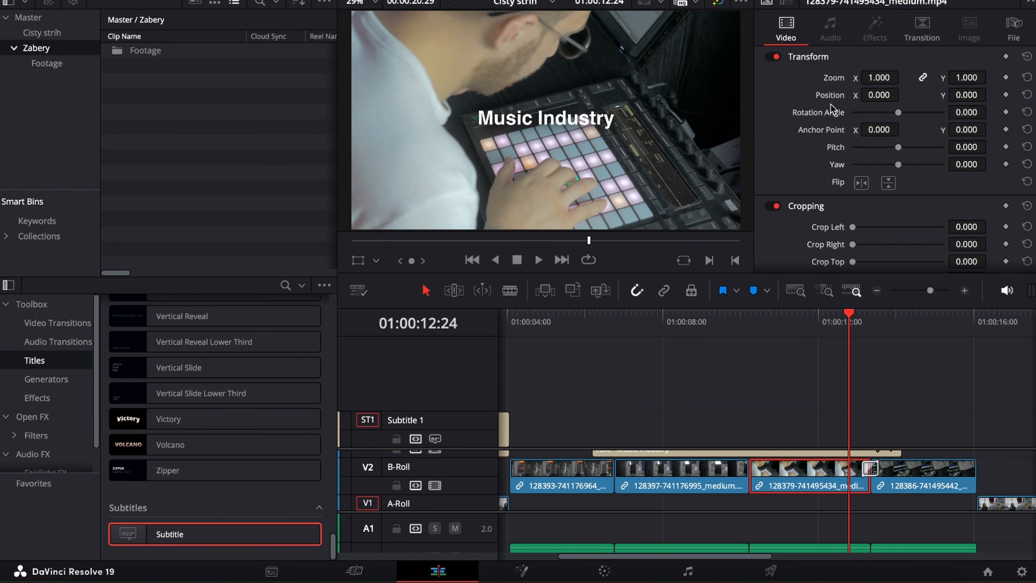
pyautogui.scroll(-10, 830, 105)
pyautogui.scroll(-5, 831, 108)
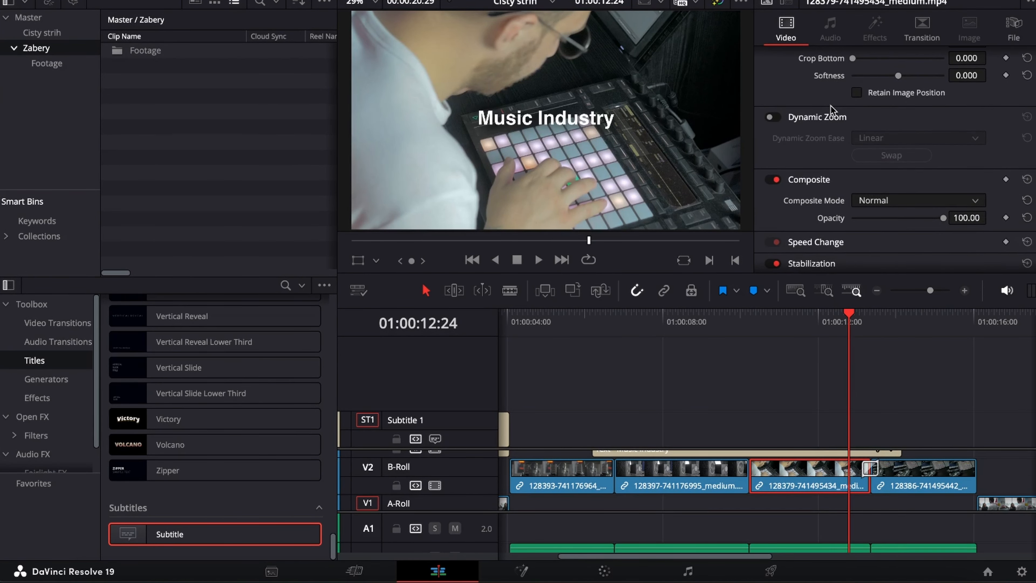
pyautogui.click(823, 165)
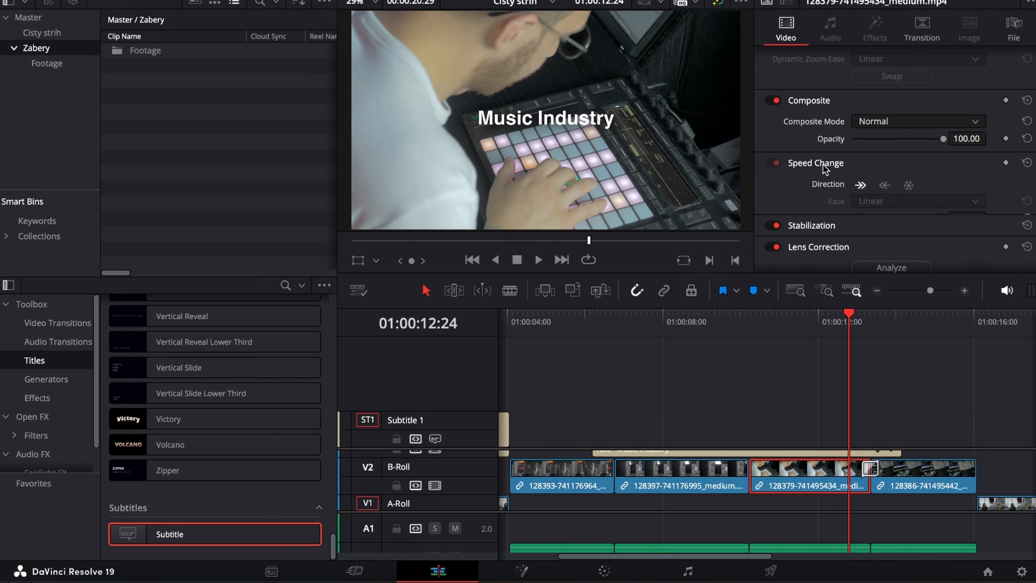
pyautogui.scroll(-3, 791, 184)
pyautogui.scroll(-1, 792, 185)
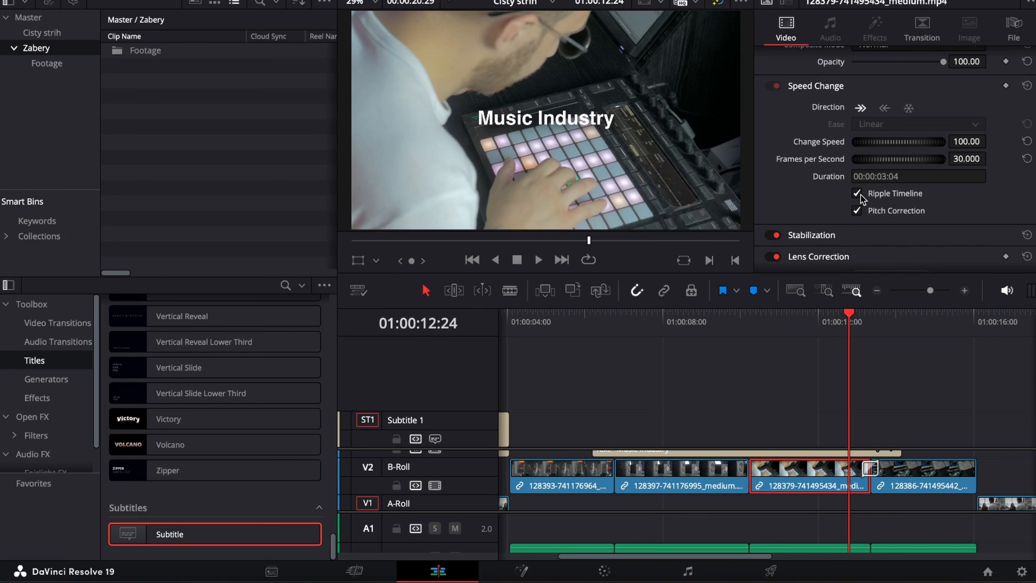
# Step: Try a clip speed of 122 with Ripple Timeline on, and a speed of 212 with Ripple Timeline turned off
pyautogui.moveTo(873, 144)
pyautogui.mouseDown()
pyautogui.moveTo(912, 142)
pyautogui.moveTo(871, 139)
pyautogui.moveTo(879, 137)
pyautogui.mouseUp()
pyautogui.scroll(-2, 903, 177)
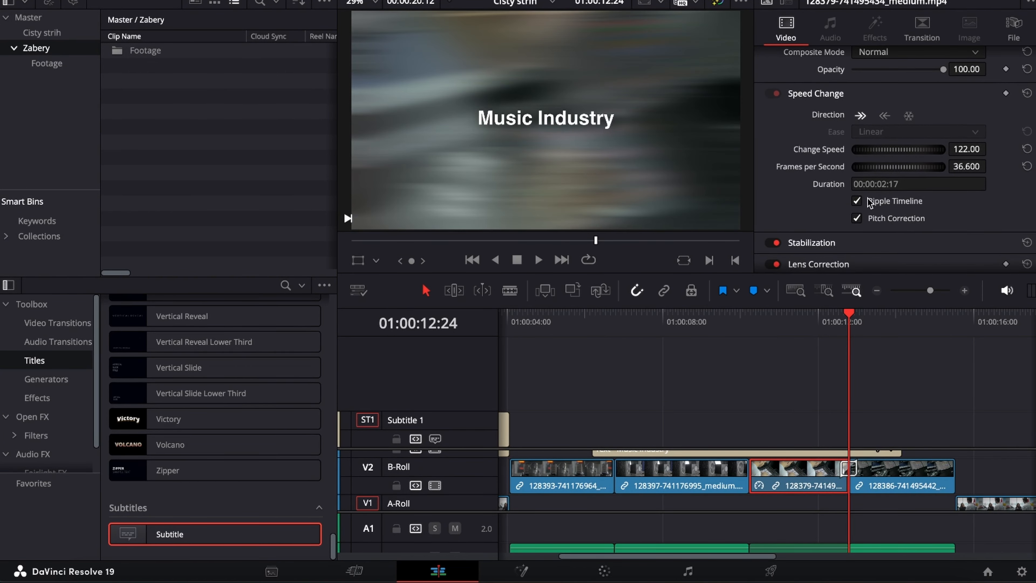
pyautogui.click(773, 322)
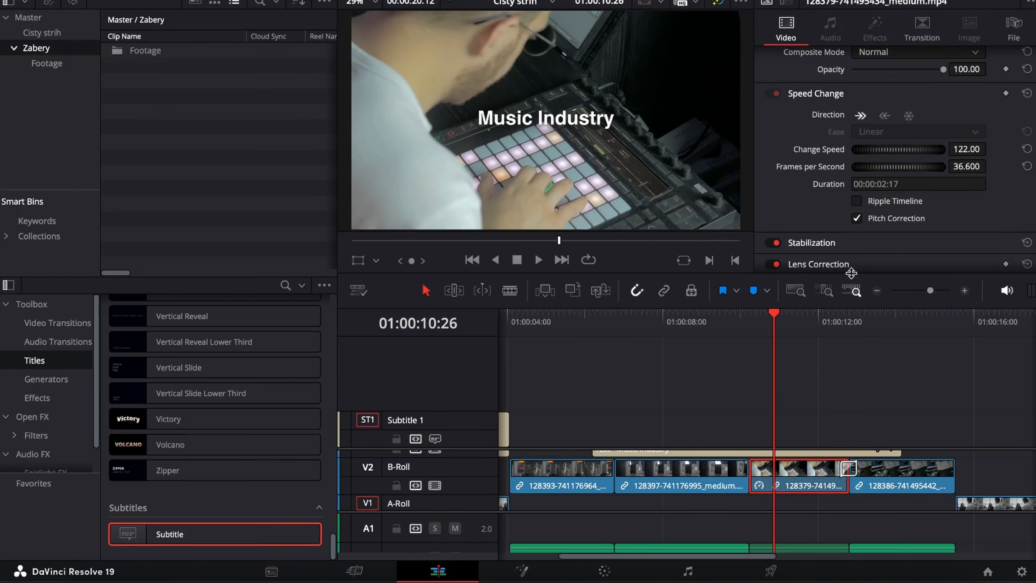
pyautogui.moveTo(872, 152); pyautogui.dragTo(947, 149)
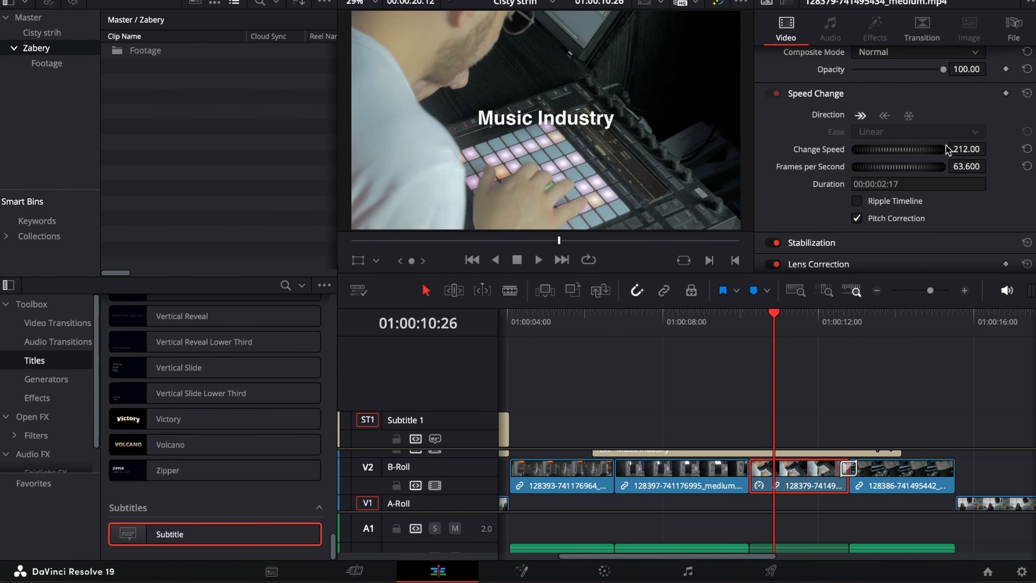
pyautogui.hotkey('ctrl', 'z')
pyautogui.hotkey('ctrl', 'z')
pyautogui.hotkey('ctrl', 'z')
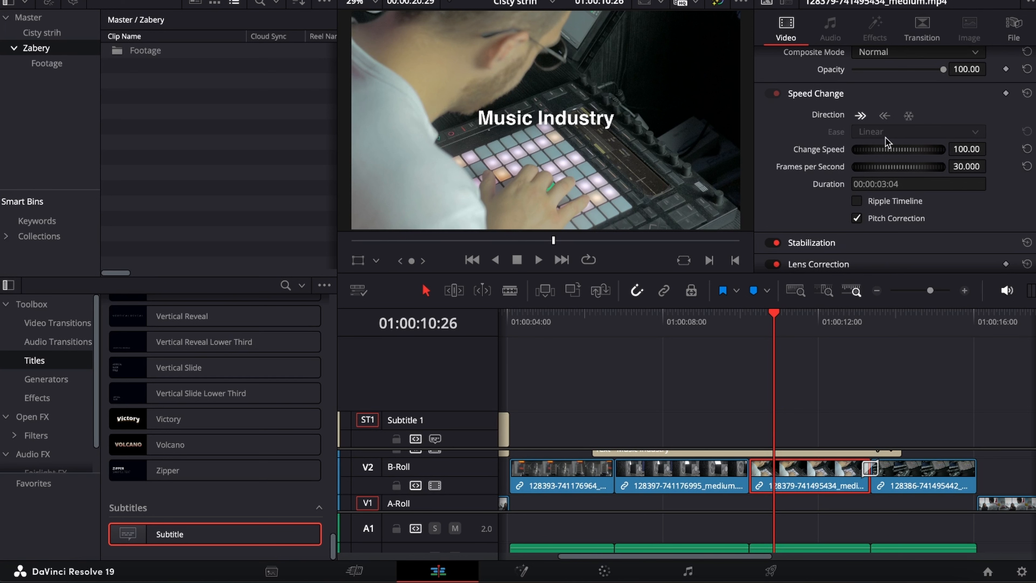
# Step: Try the clip in reverse direction, play it back from 01:00:10:07, and set its direction back to forward
pyautogui.click(884, 116)
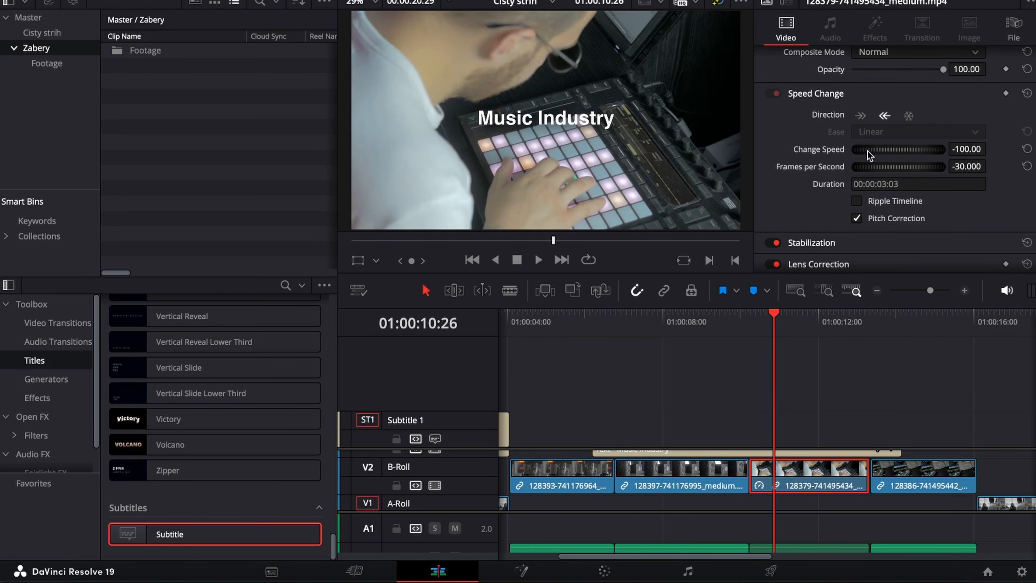
pyautogui.click(859, 116)
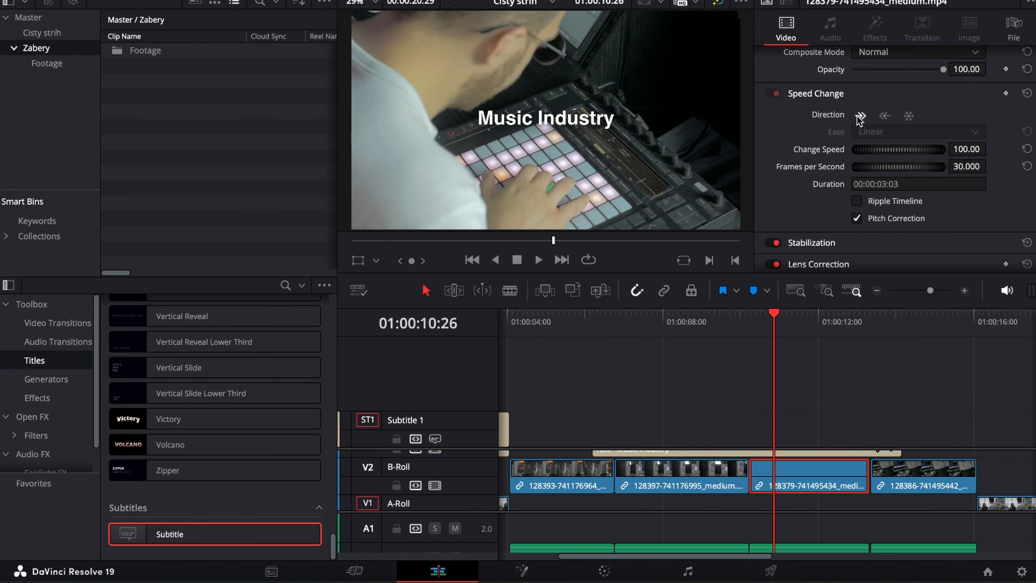
pyautogui.click(882, 117)
pyautogui.click(749, 314)
pyautogui.press('space')
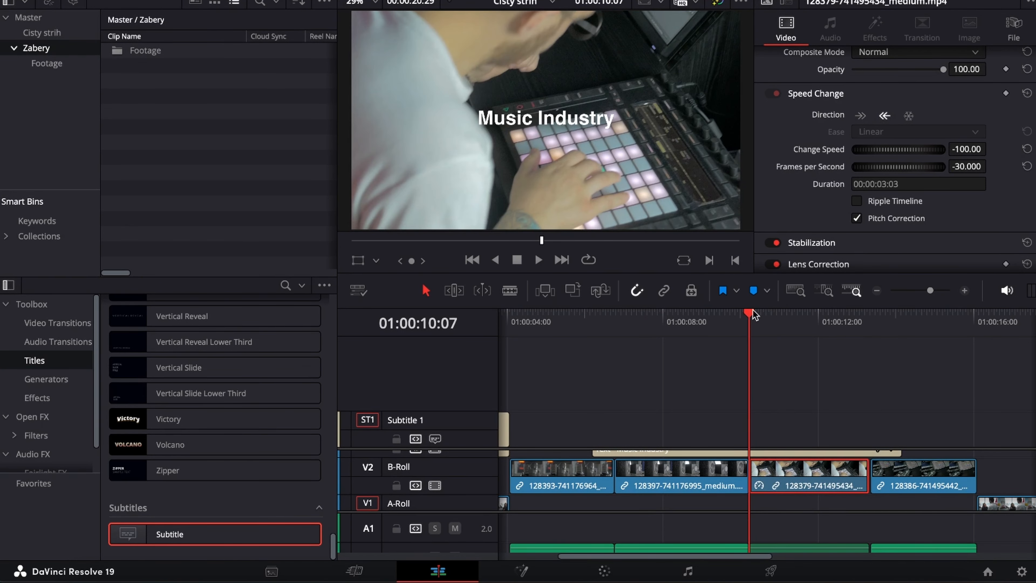
pyautogui.click(860, 116)
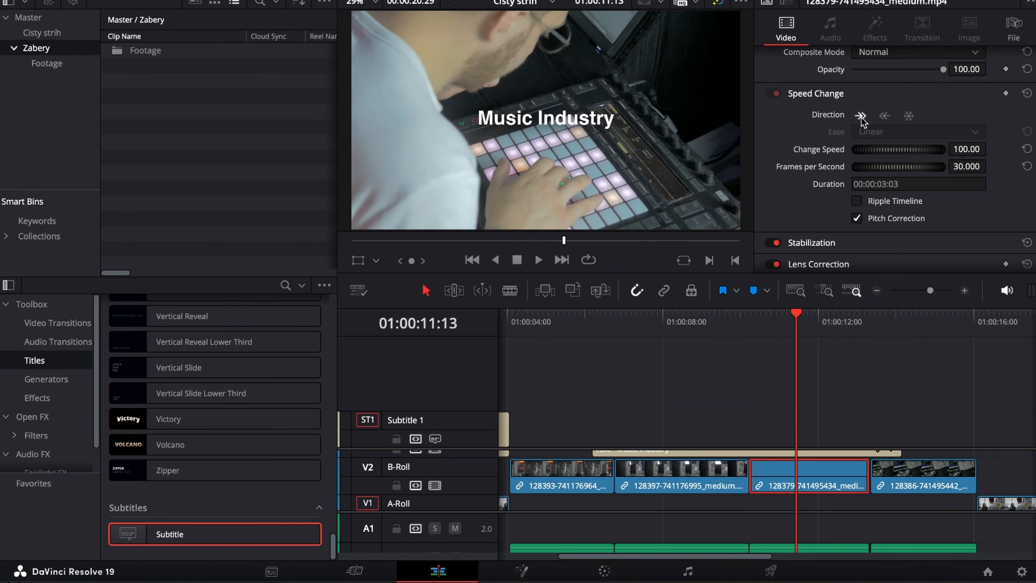
# Step: Play back the forward-running clip from 01:00:10:07, stopping at 01:00:11:21
pyautogui.moveTo(773, 325); pyautogui.dragTo(746, 326)
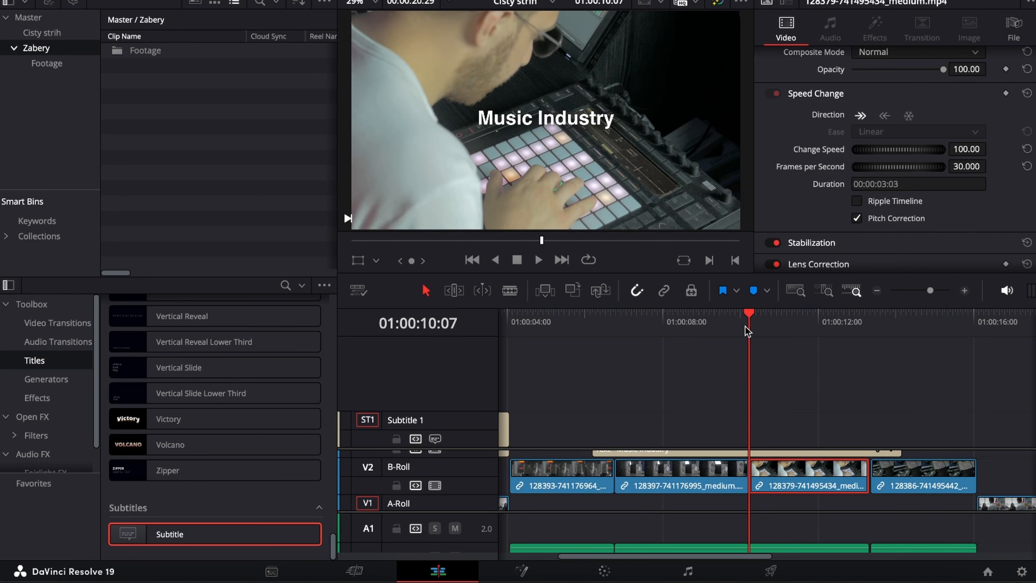
pyautogui.press('space')
pyautogui.press('space')
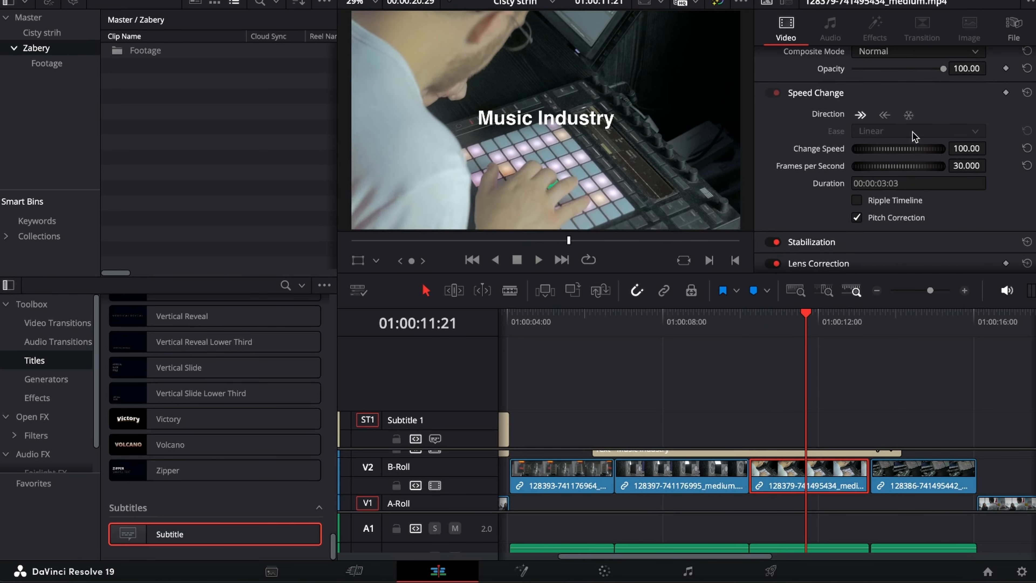
# Step: Try a freeze frame on the clip at 01:00:11:21, play it back, and undo the freeze
pyautogui.click(909, 115)
pyautogui.click(761, 343)
pyautogui.press('space')
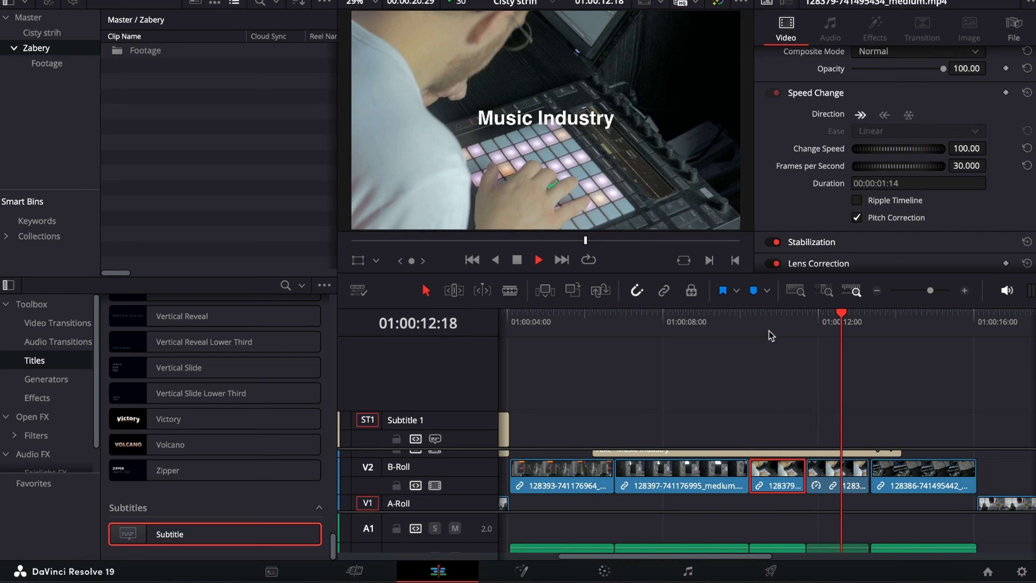
pyautogui.press('space')
pyautogui.hotkey('ctrl', 'z')
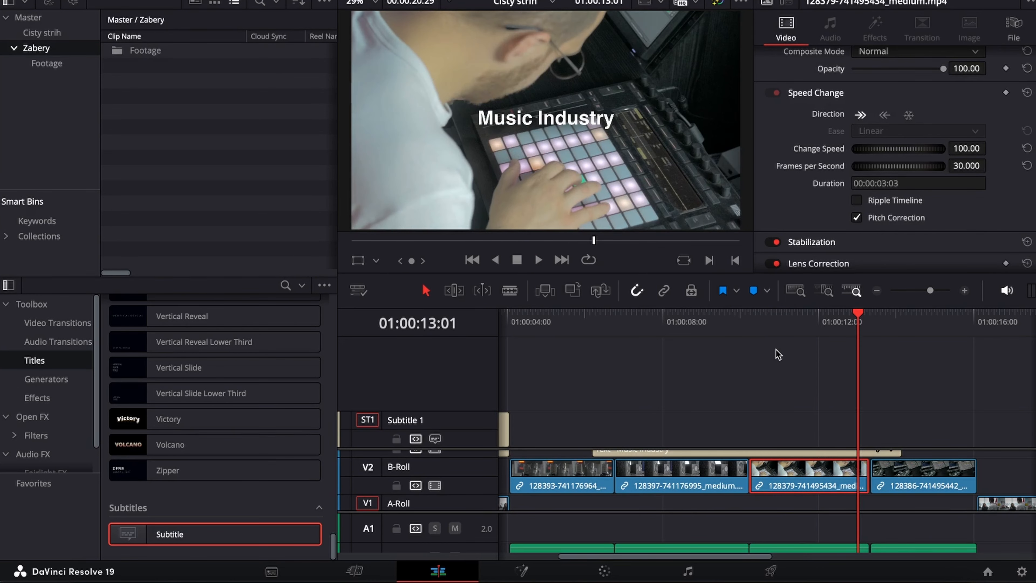
# Step: Try a freeze frame at the clip's start, 01:00:10:07, play it back, and undo it
pyautogui.click(749, 327)
pyautogui.click(909, 115)
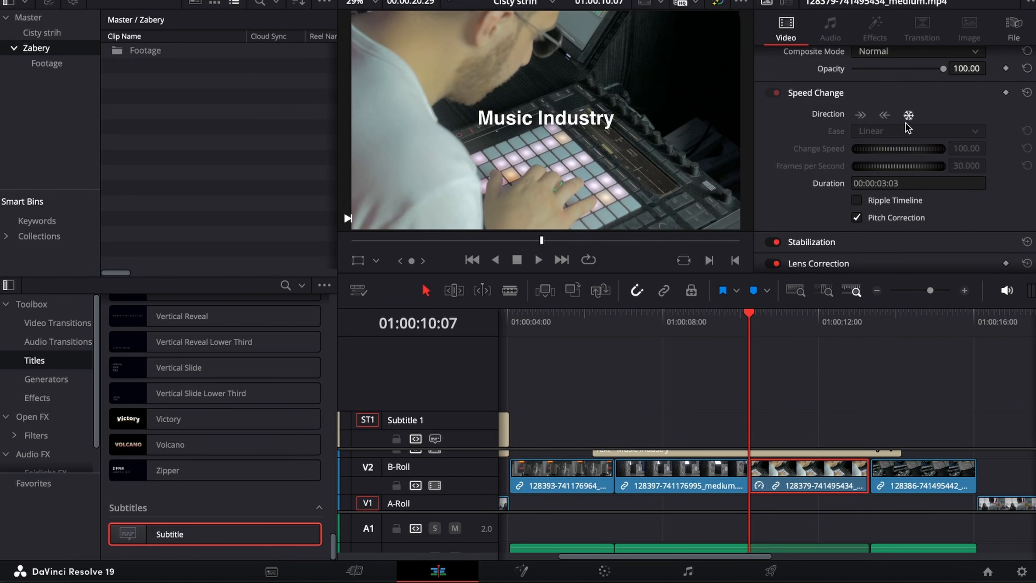
pyautogui.press('space')
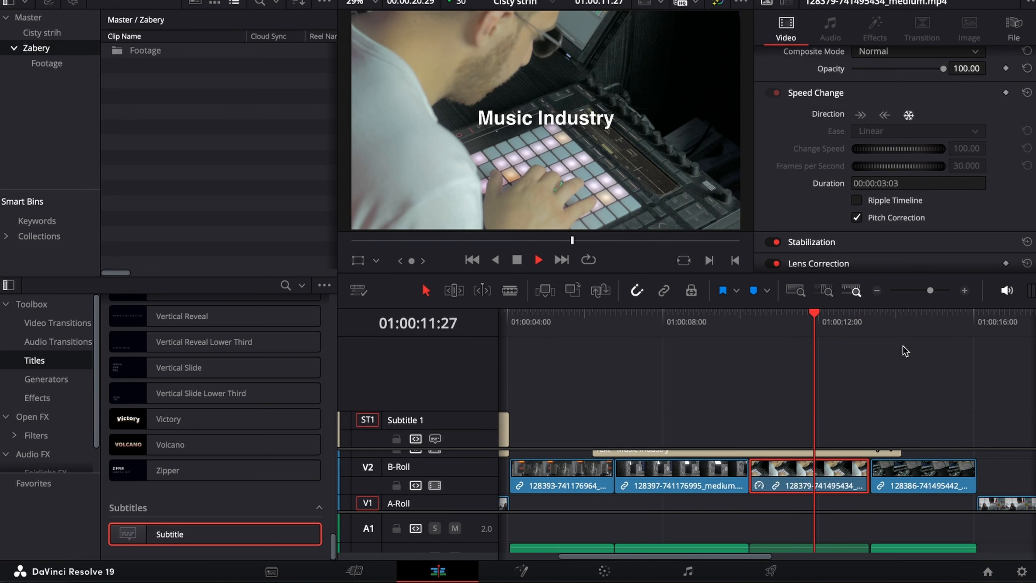
pyautogui.press('space')
pyautogui.hotkey('ctrl', 'z')
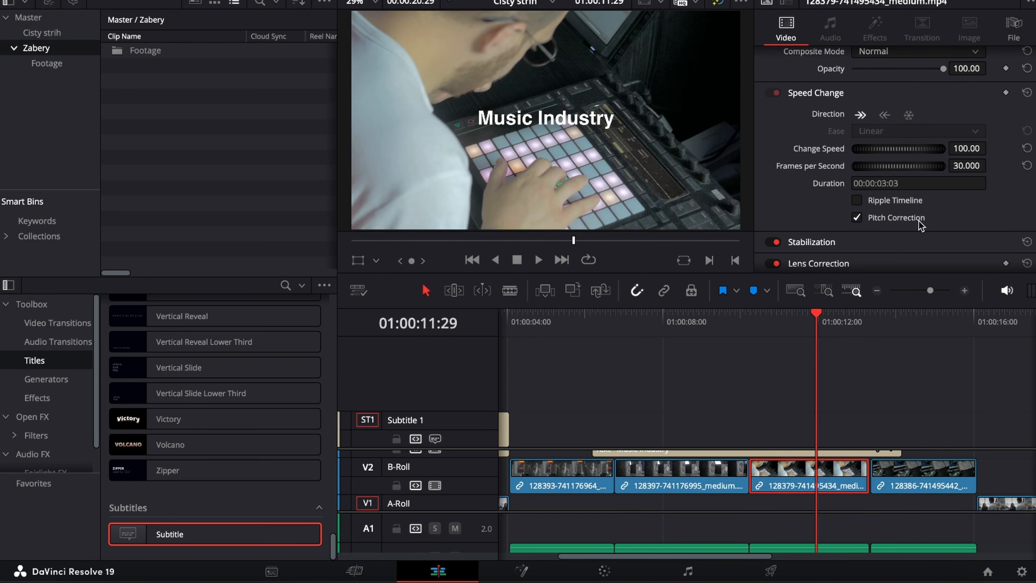
pyautogui.scroll(-2, 842, 206)
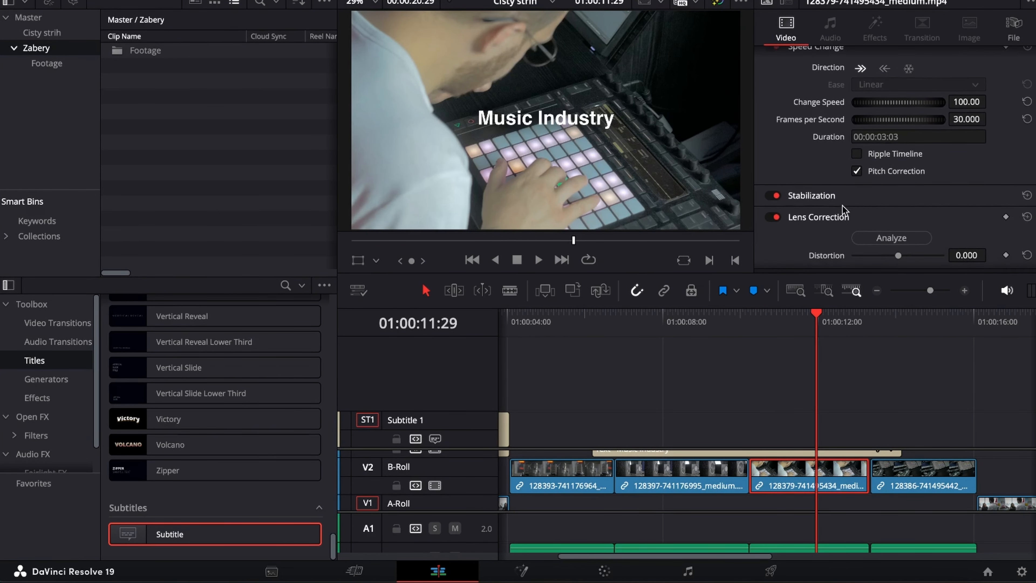
pyautogui.click(749, 320)
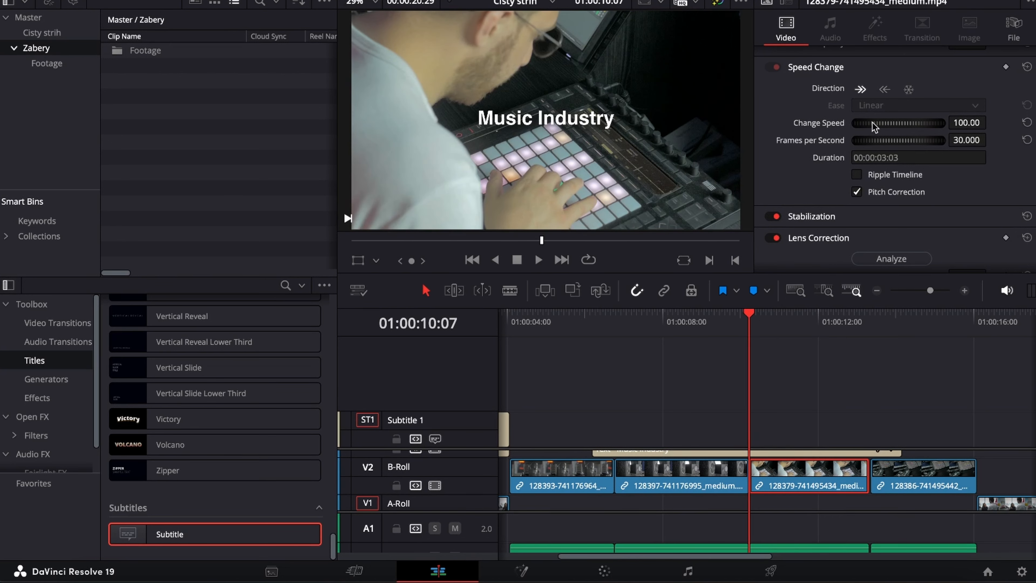
pyautogui.moveTo(912, 127); pyautogui.dragTo(878, 126)
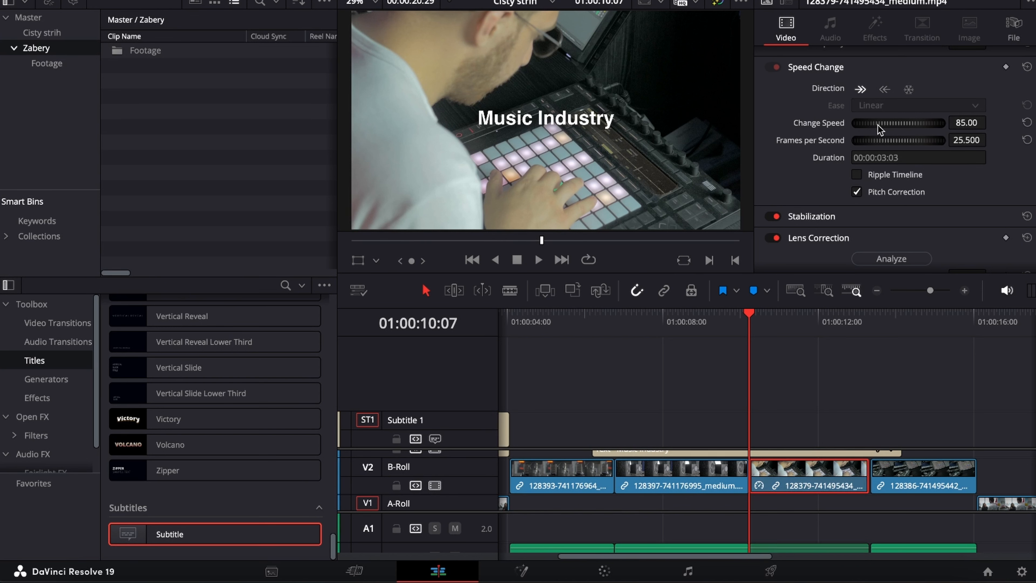
pyautogui.press('space')
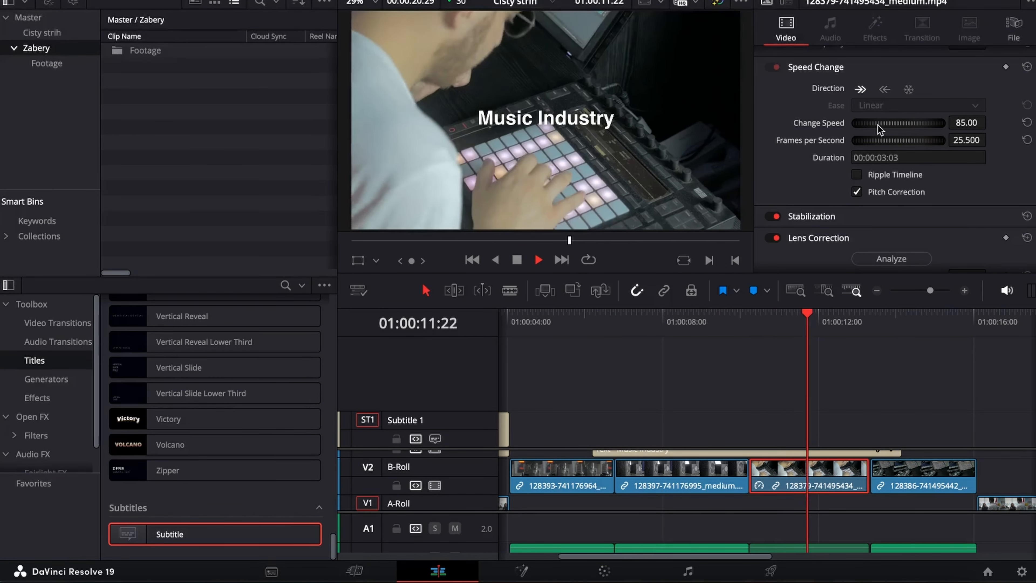
pyautogui.press('space')
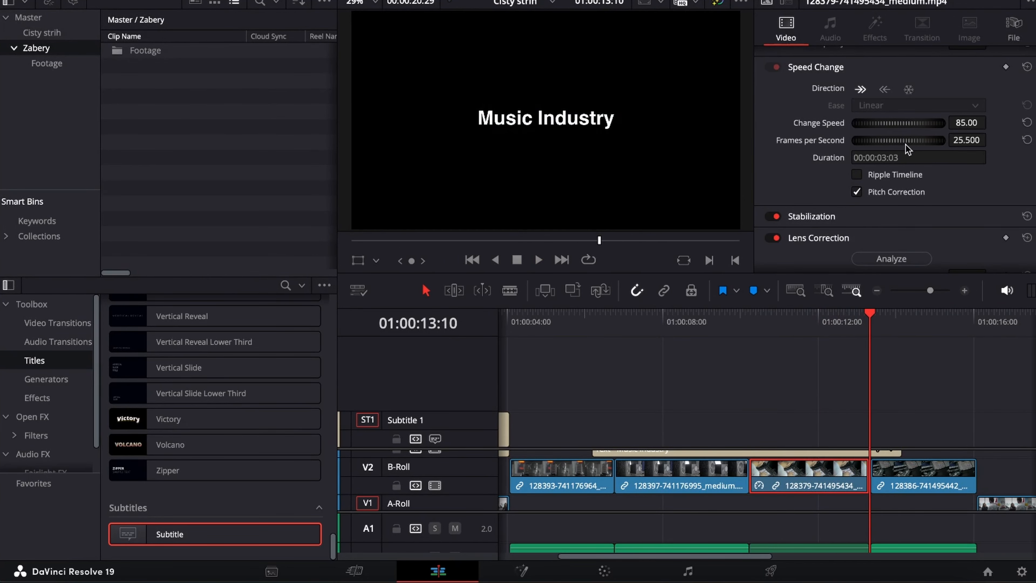
# Step: Try a frame rate of 23.500 frames per second on the clip and play it back from its start
pyautogui.click(746, 323)
pyautogui.press('space')
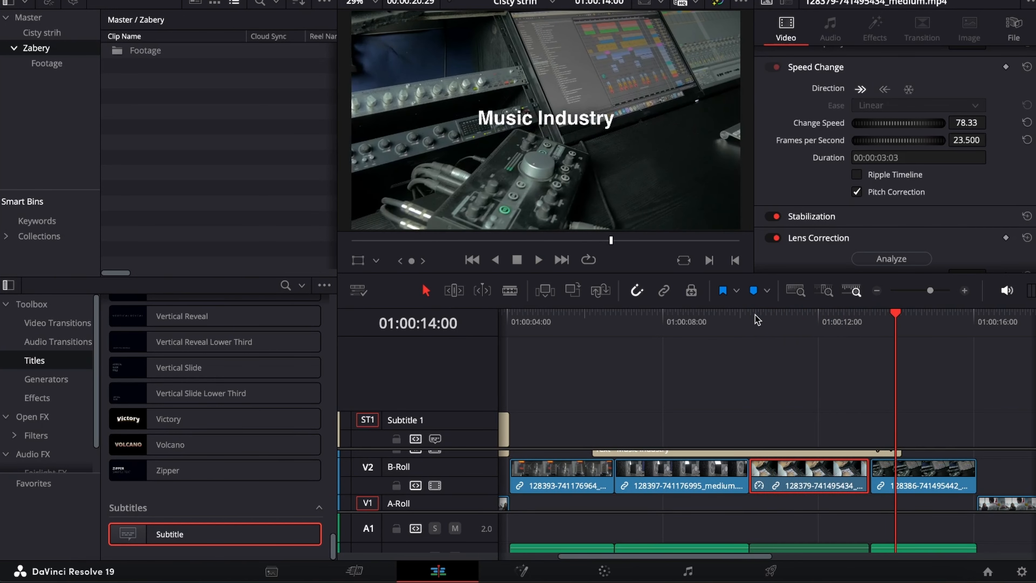
pyautogui.click(753, 318)
pyautogui.press('space')
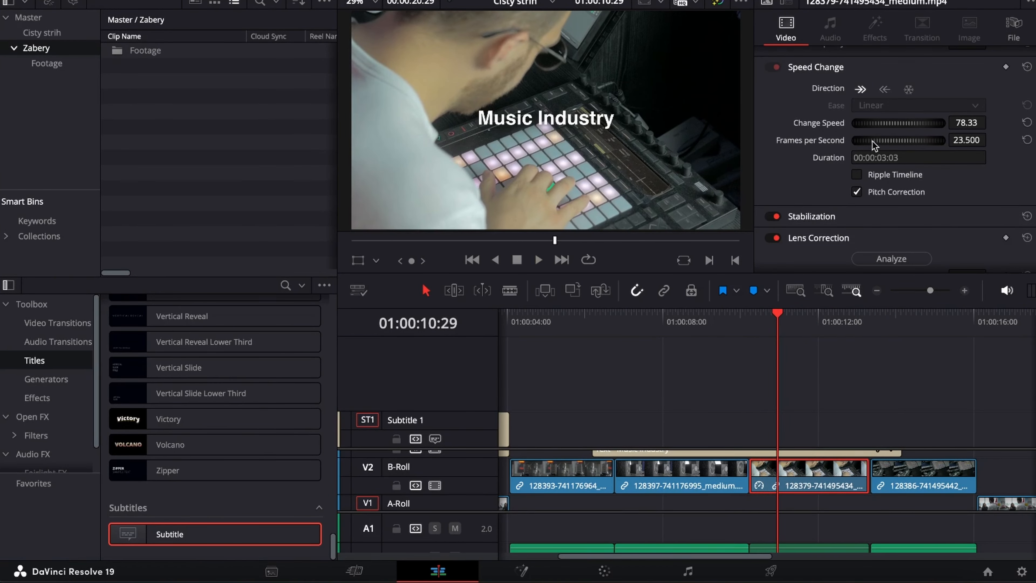
# Step: Set the clip's frames per second to 26.500 and play it back from just before its start
pyautogui.moveTo(935, 144); pyautogui.dragTo(933, 157)
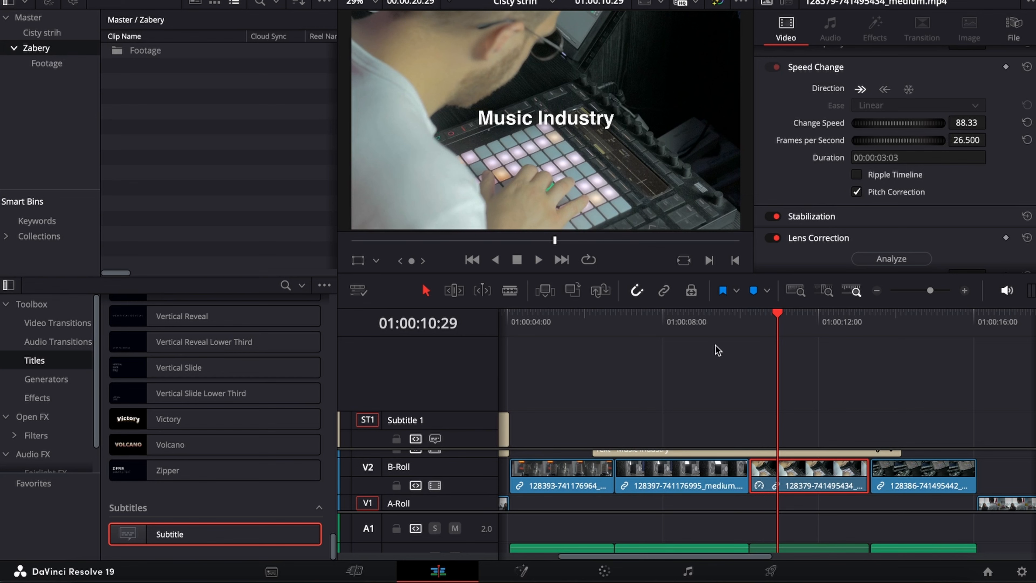
pyautogui.click(741, 313)
pyautogui.press('space')
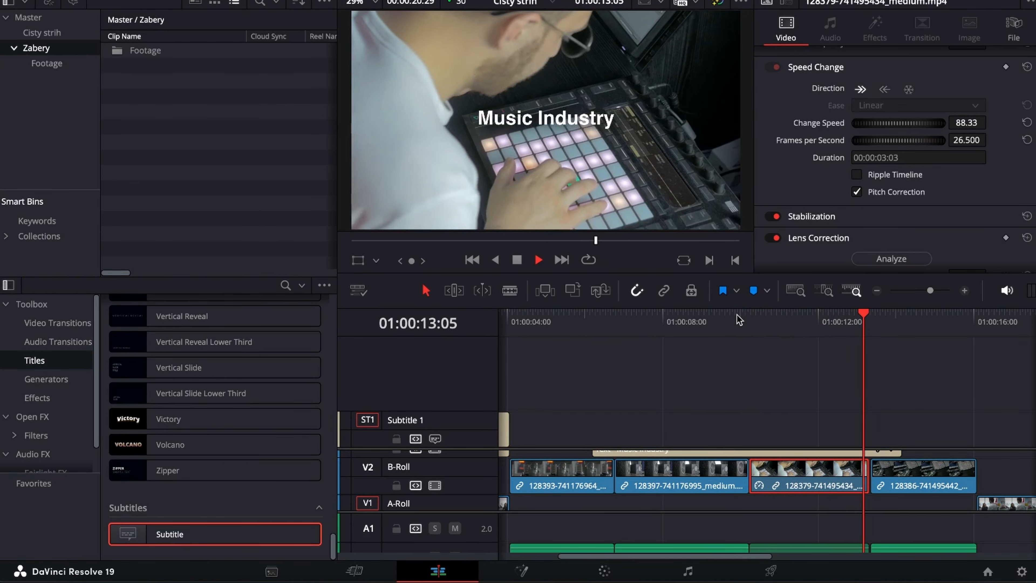
# Step: Set the clip's frames per second to 27.500 and play it back, stopping at 01:00:13:12
pyautogui.click(748, 314)
pyautogui.moveTo(865, 141); pyautogui.dragTo(888, 140)
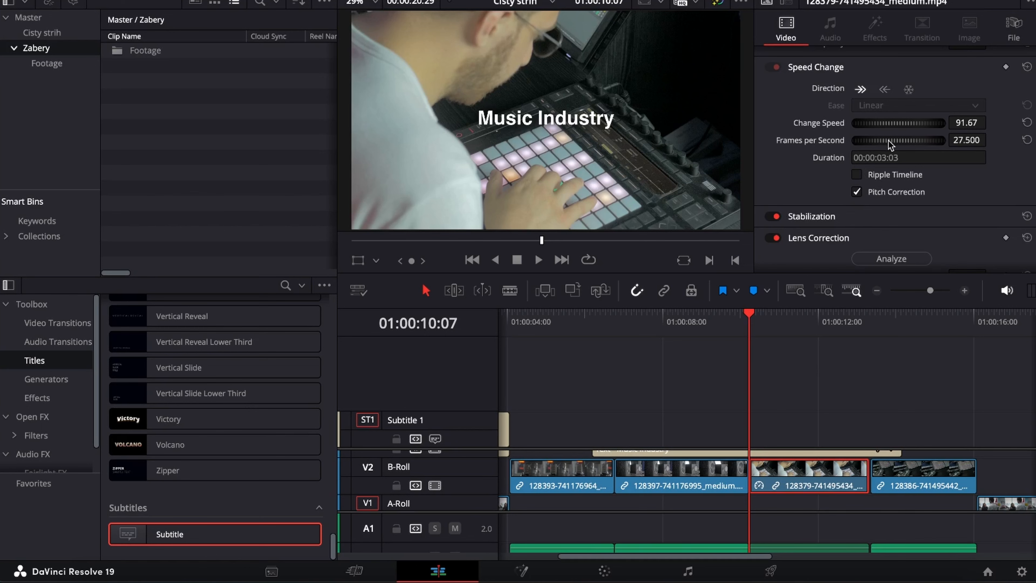
pyautogui.press('space')
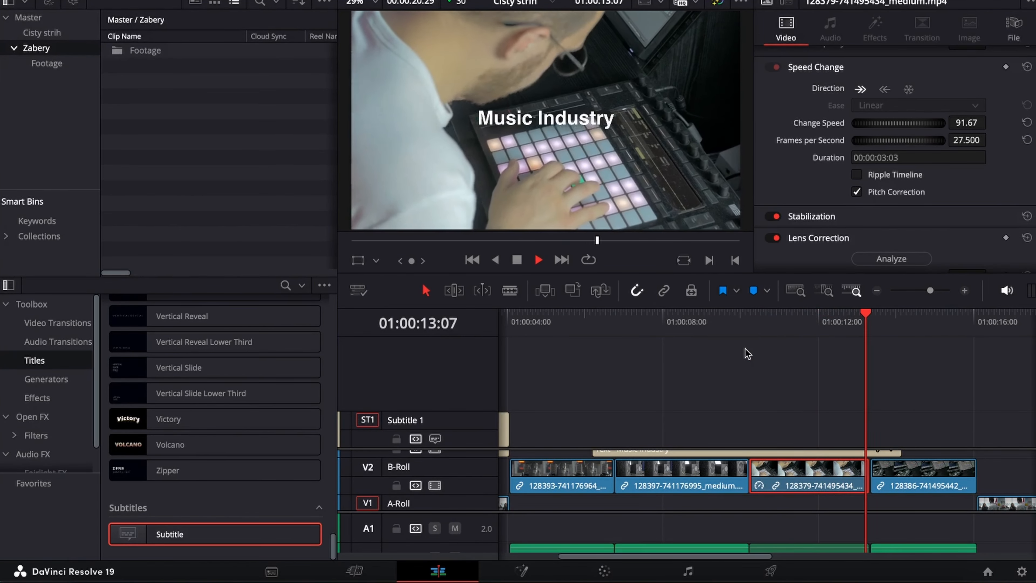
pyautogui.click(723, 315)
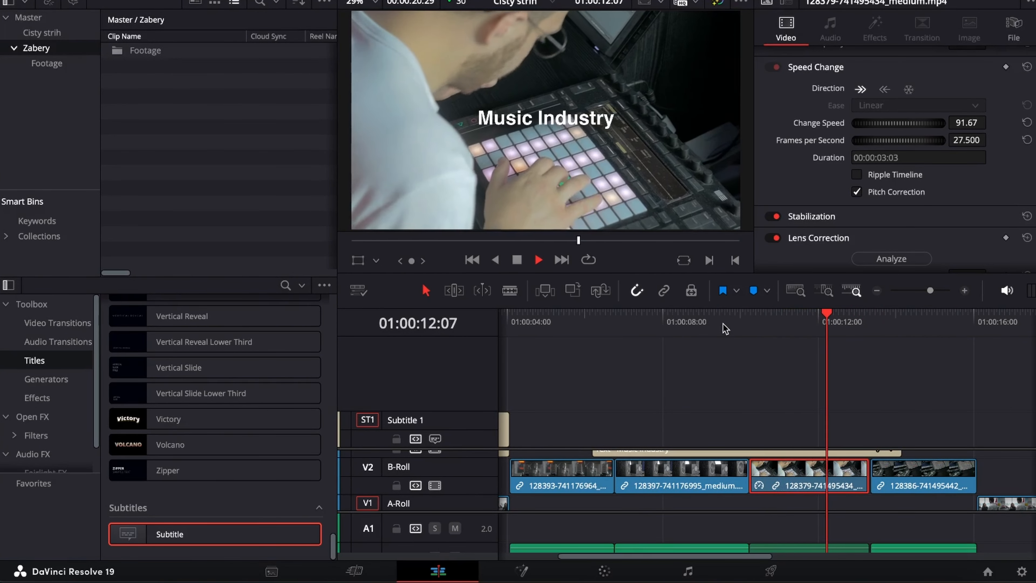
pyautogui.press('space')
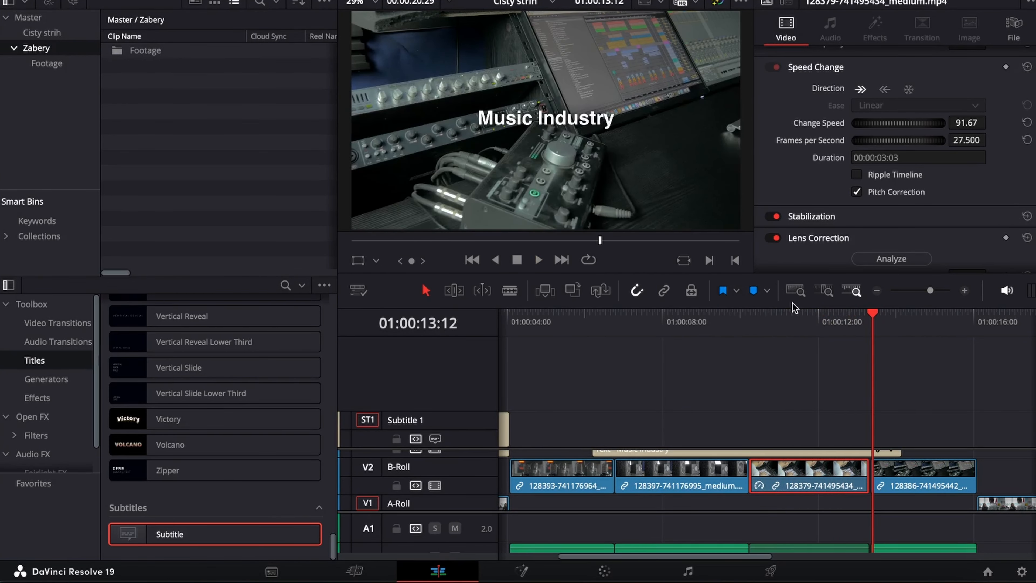
# Step: Play back the last B-Roll clip from 01:00:13:11, stopping at 01:00:15:26
pyautogui.click(800, 315)
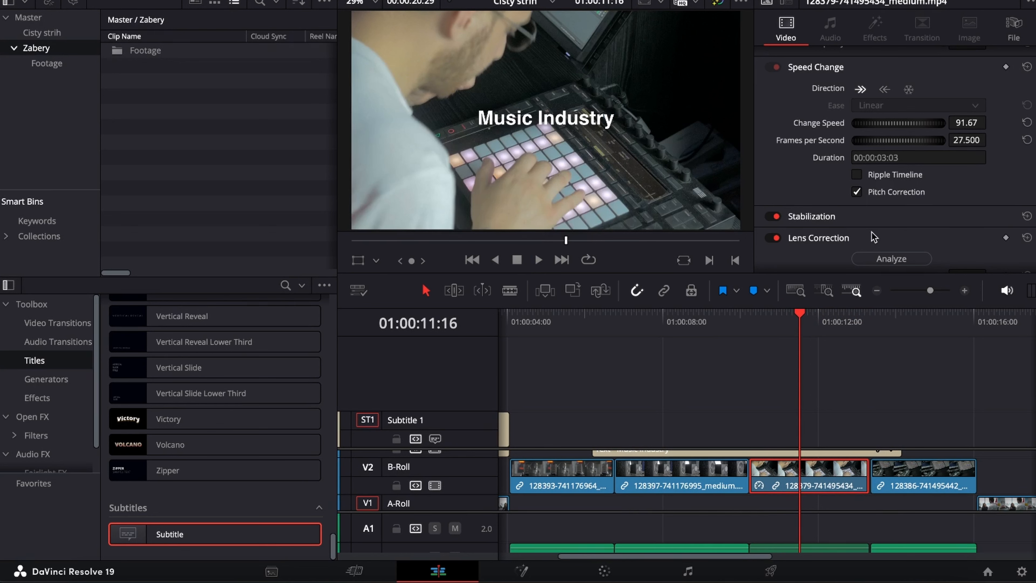
pyautogui.click(872, 317)
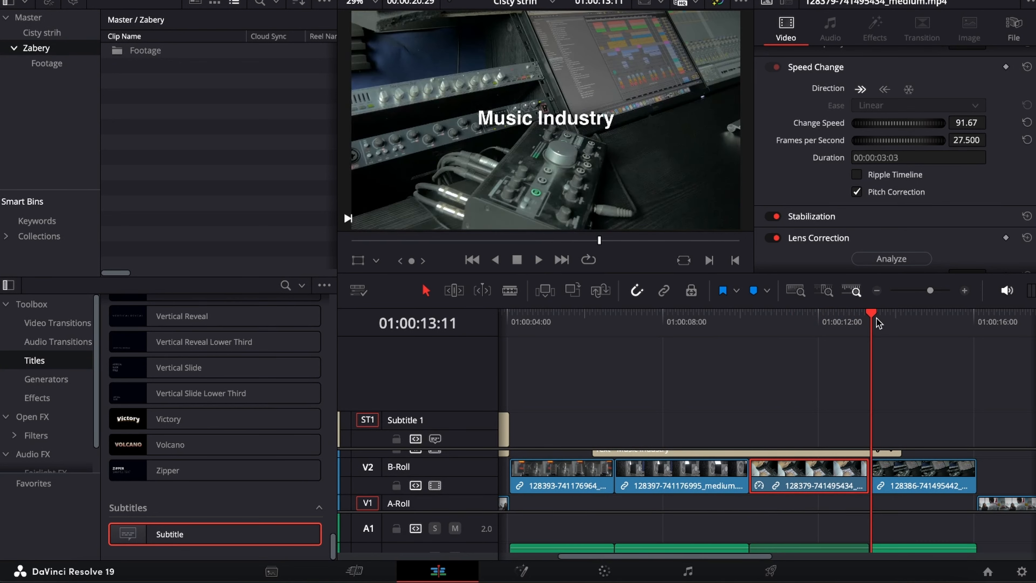
pyautogui.press('space')
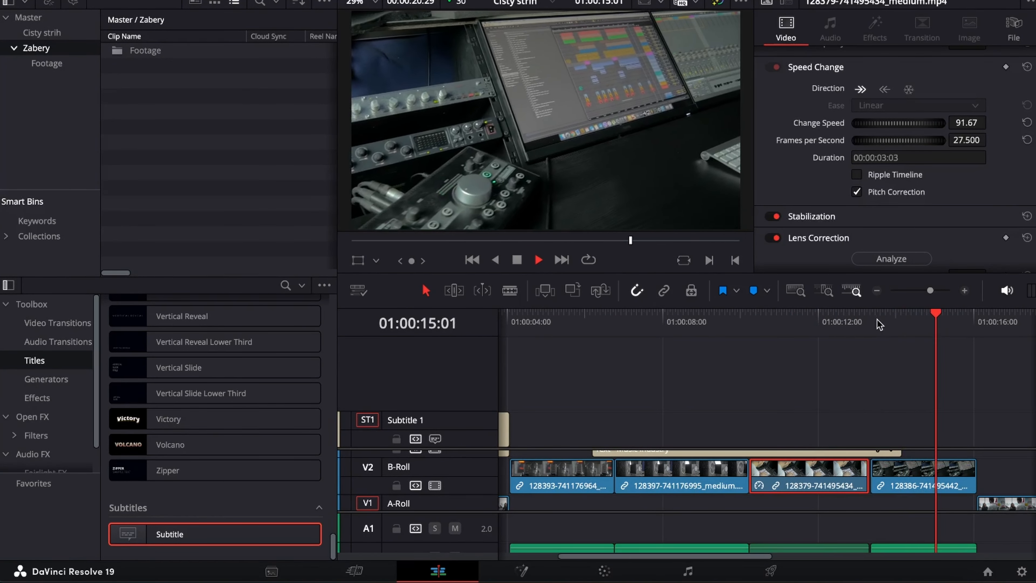
pyautogui.press('space')
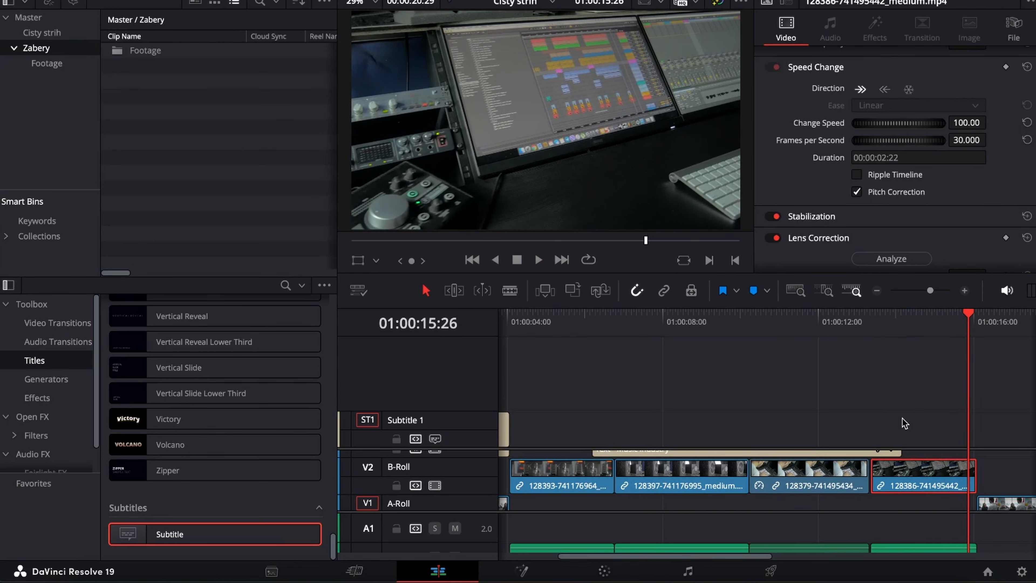
pyautogui.moveTo(888, 124); pyautogui.dragTo(980, 123)
pyautogui.click(869, 320)
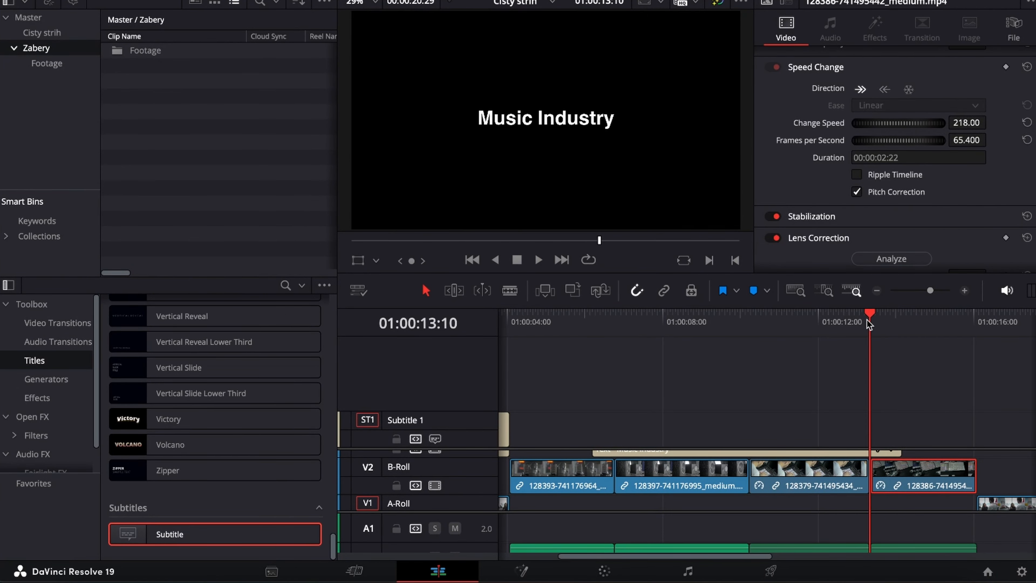
pyautogui.press('space')
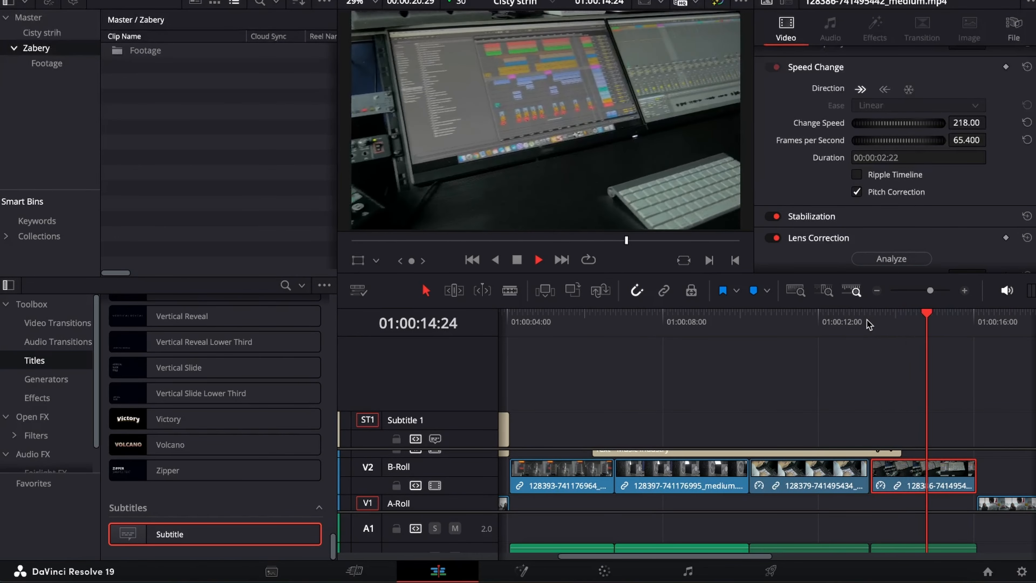
pyautogui.press('space')
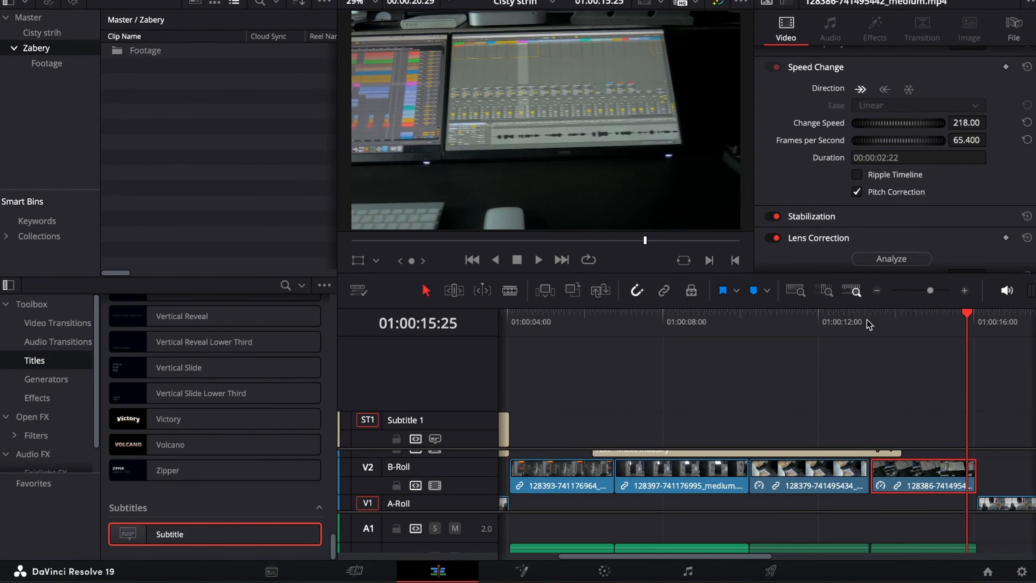
# Step: Play back the last B-Roll clip again from just before its start, stopping at 01:00:15:19
pyautogui.click(867, 321)
pyautogui.press('space')
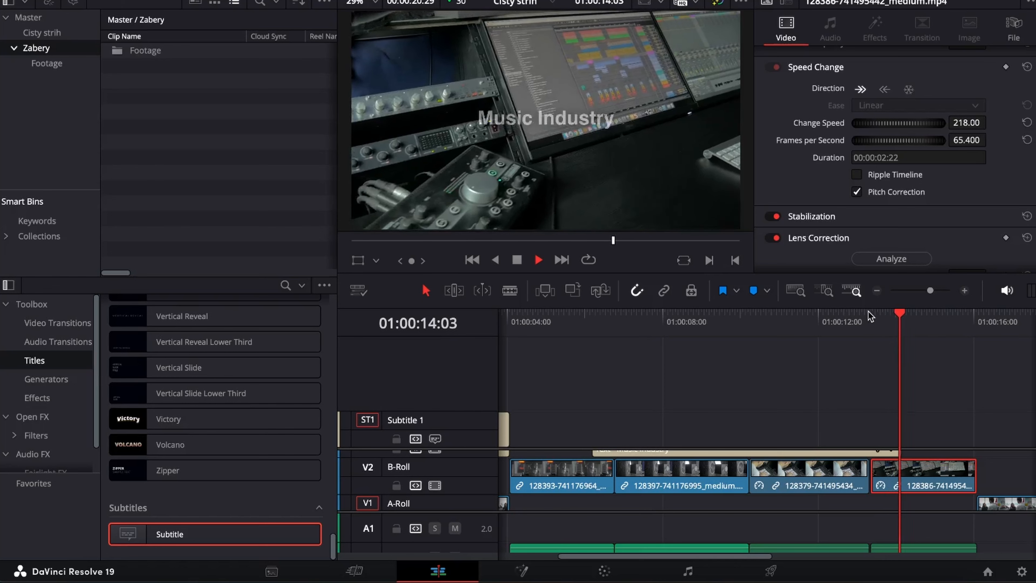
pyautogui.press('space')
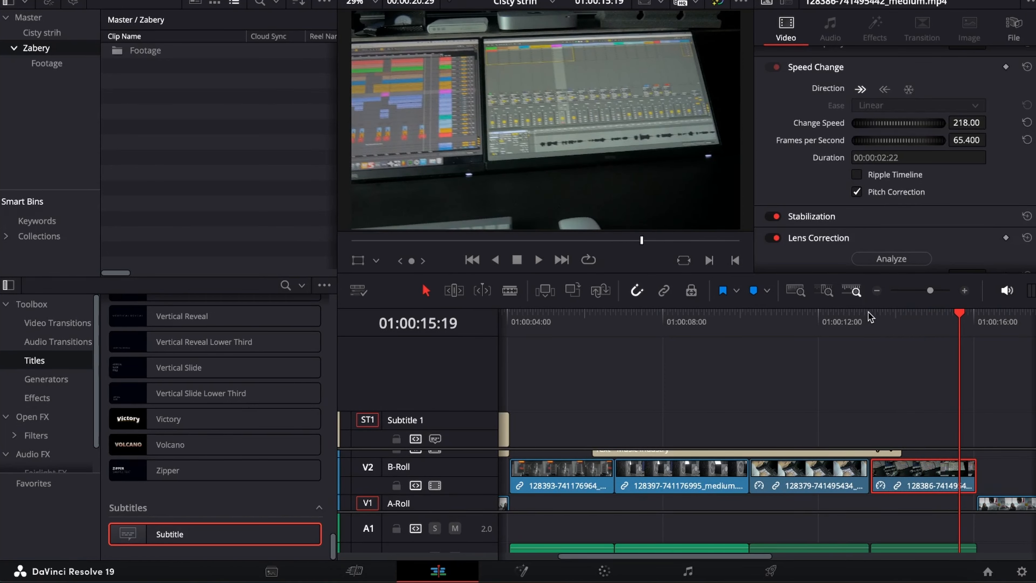
# Step: Stabilize the last B-Roll clip in Perspective mode with Smooth at 0.399, and play it back from its start
pyautogui.click(820, 214)
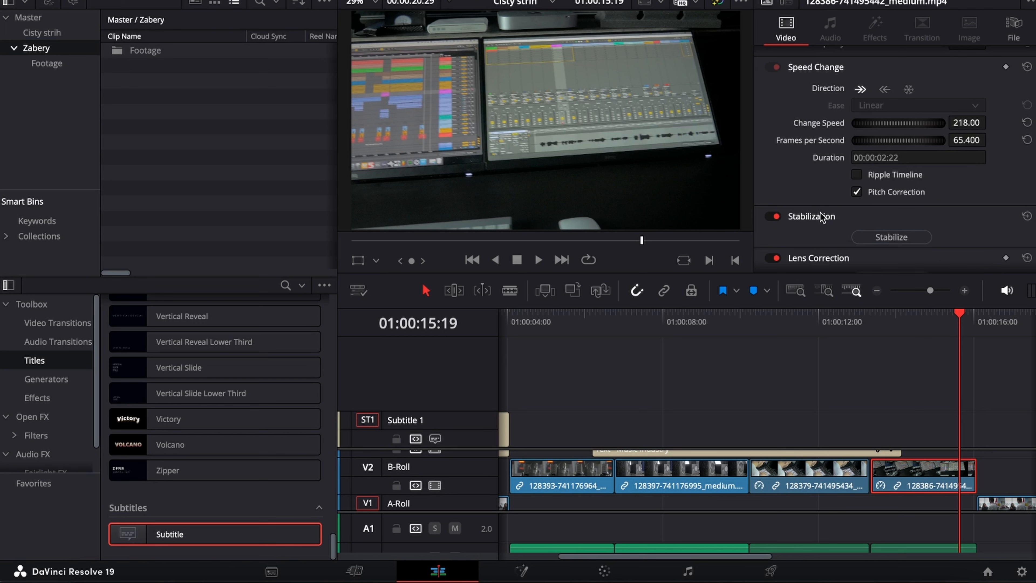
pyautogui.scroll(-4, 870, 179)
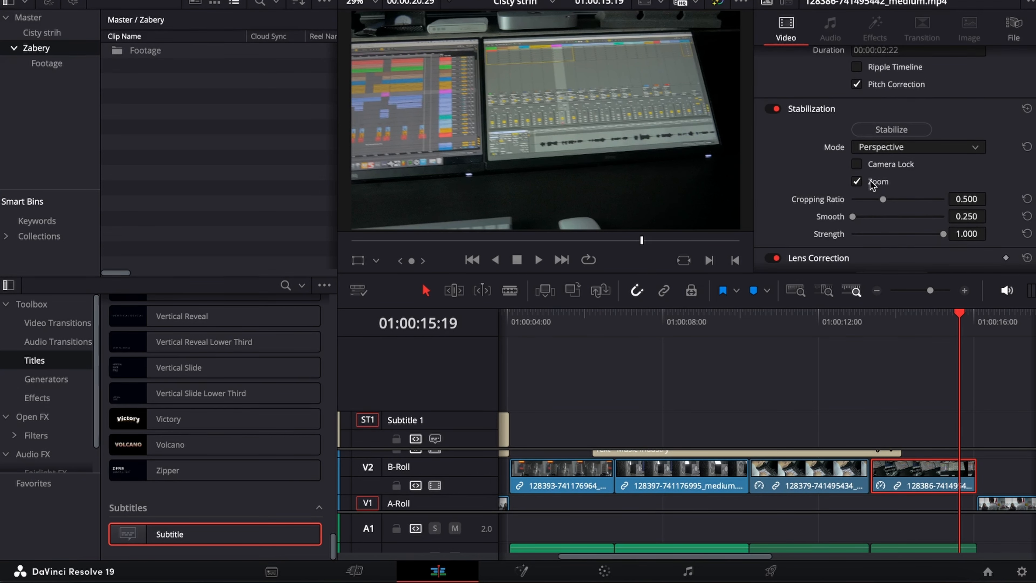
pyautogui.click(887, 149)
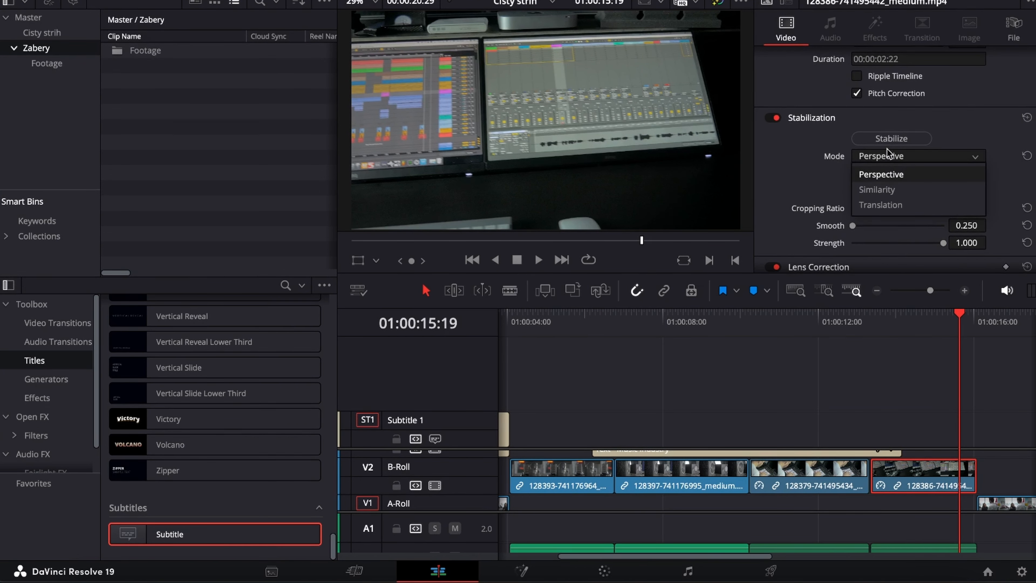
pyautogui.click(887, 150)
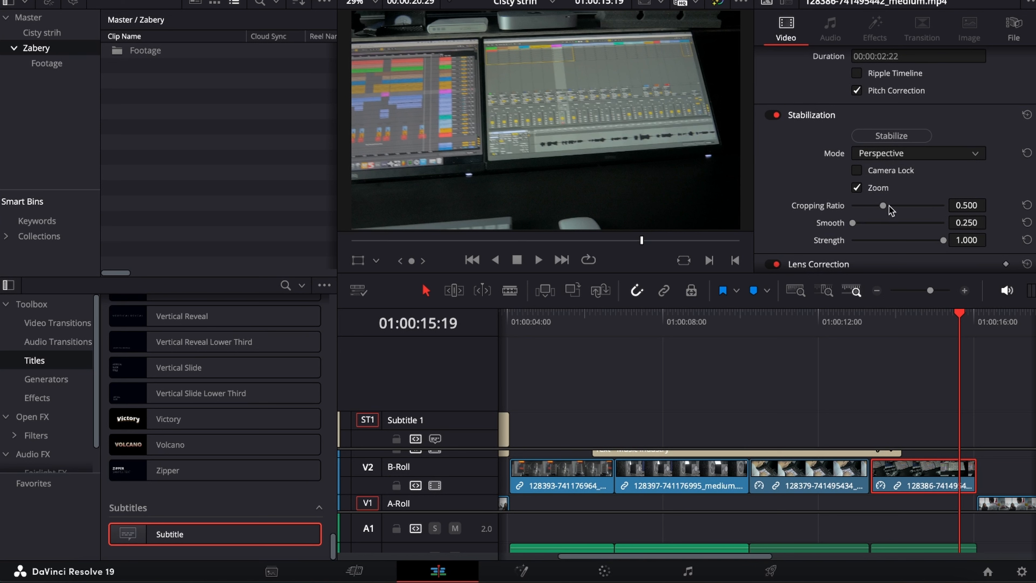
pyautogui.moveTo(851, 224); pyautogui.dragTo(870, 225)
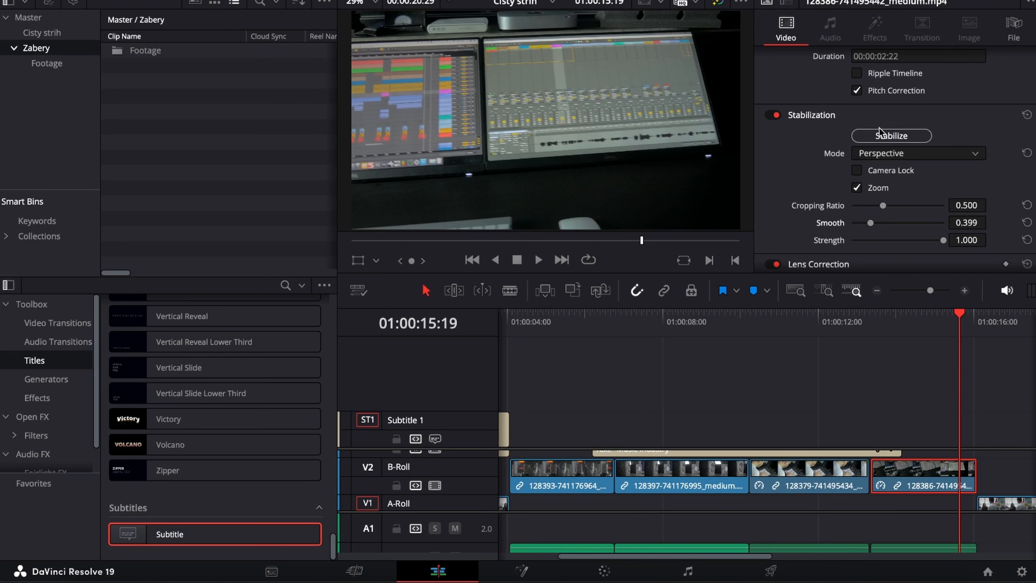
pyautogui.click(880, 136)
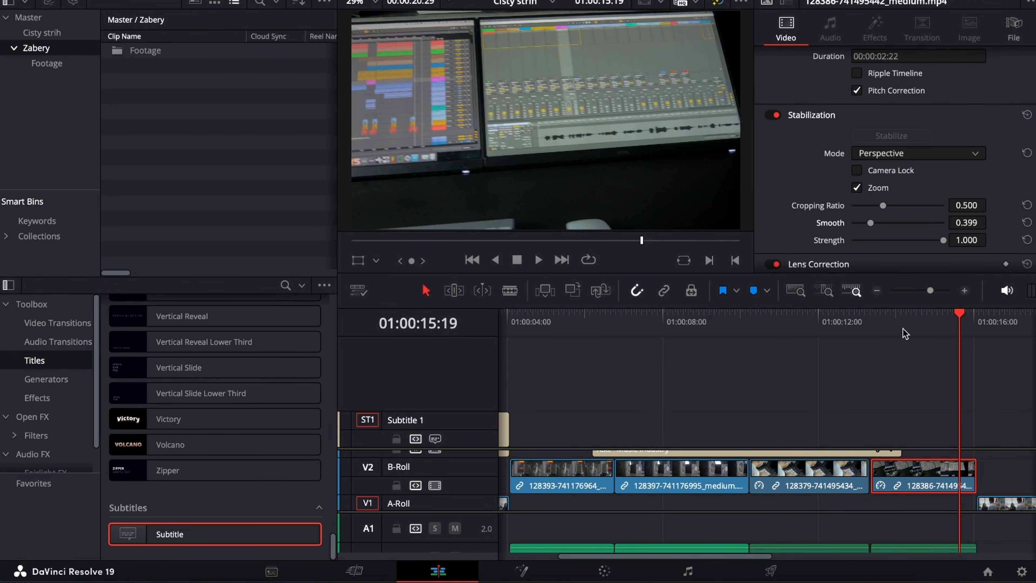
pyautogui.click(870, 325)
pyautogui.press('space')
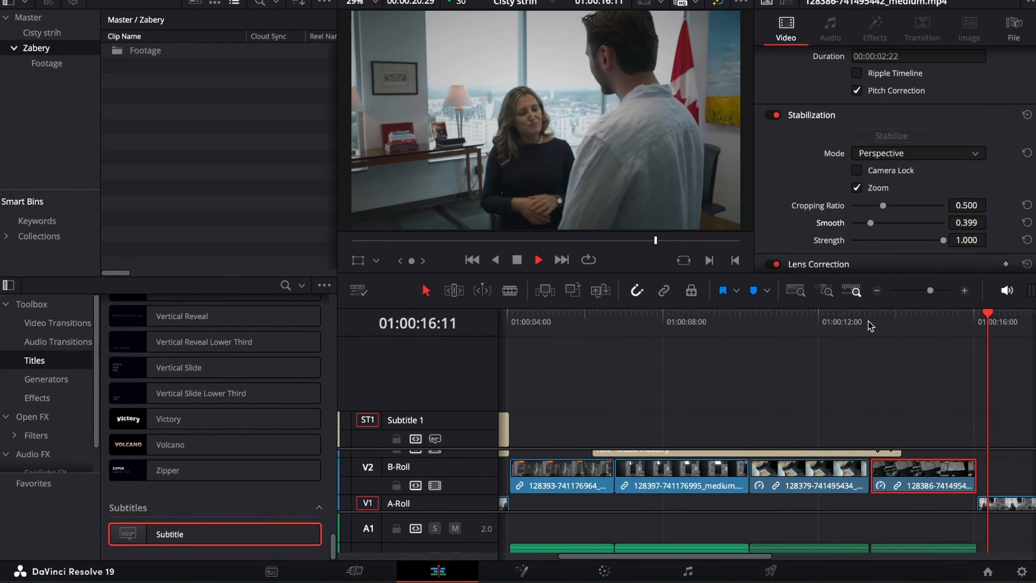
# Step: Undo the speed change on the last B-Roll clip and play it back from 01:00:13:11
pyautogui.click(933, 326)
pyautogui.press('super+z')
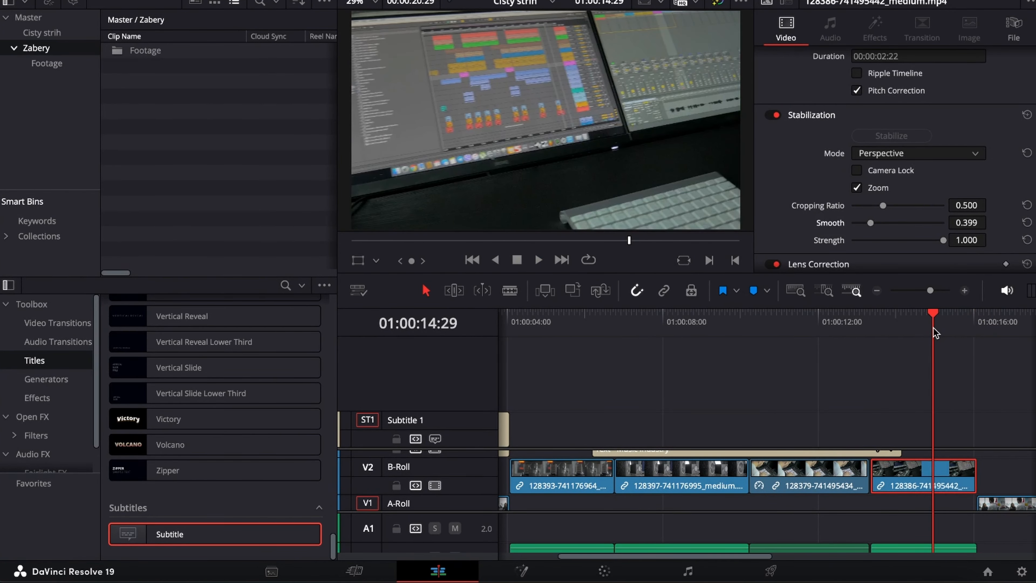
pyautogui.click(852, 324)
pyautogui.hscroll(1, 853, 325)
pyautogui.click(856, 321)
pyautogui.hscroll(1, 861, 325)
pyautogui.click(844, 324)
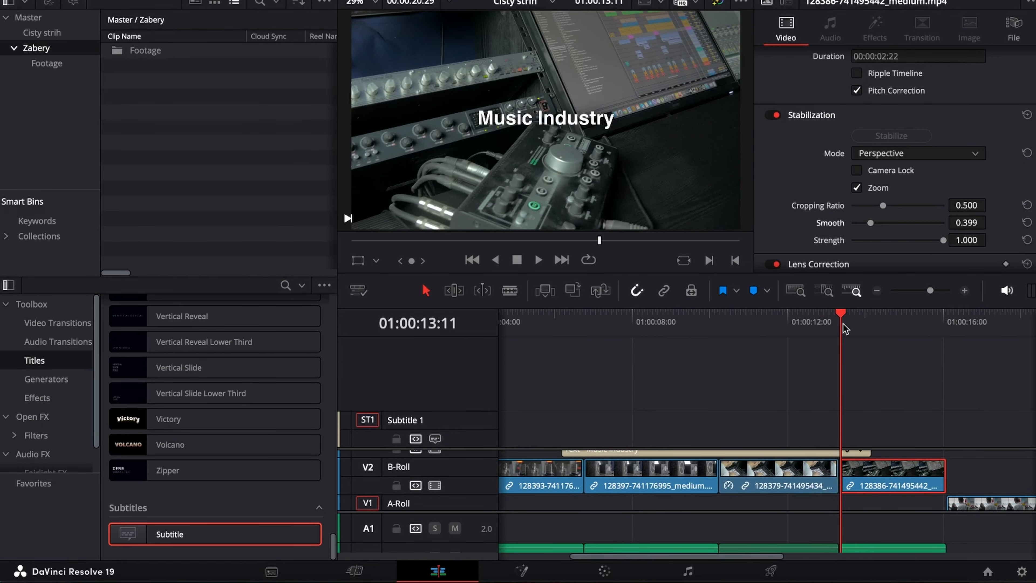
pyautogui.press('space')
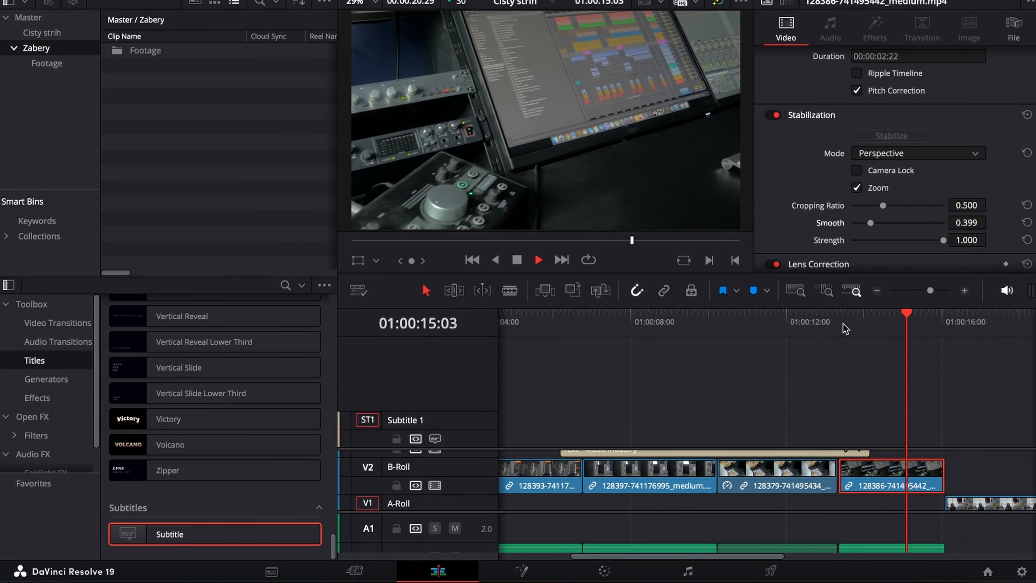
# Step: Restore the speed change on the last B-Roll clip and play it back from 01:00:13:11
pyautogui.click(843, 325)
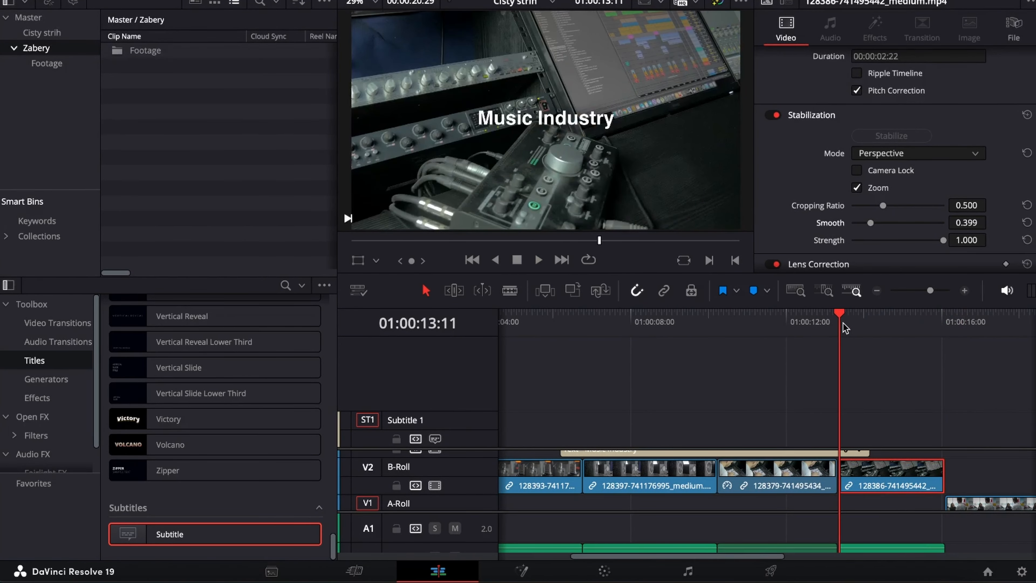
pyautogui.press('super+z')
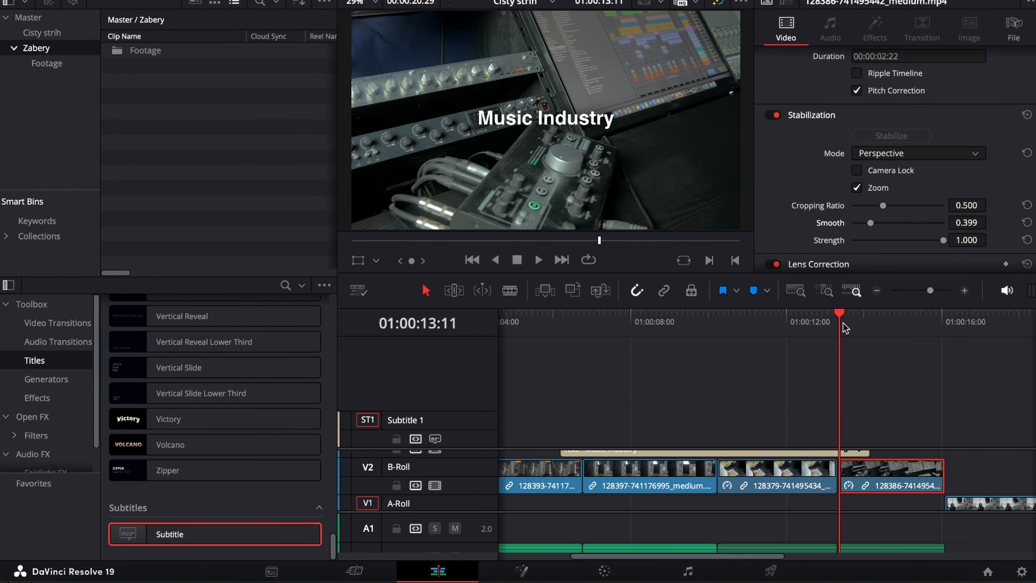
pyautogui.press('space')
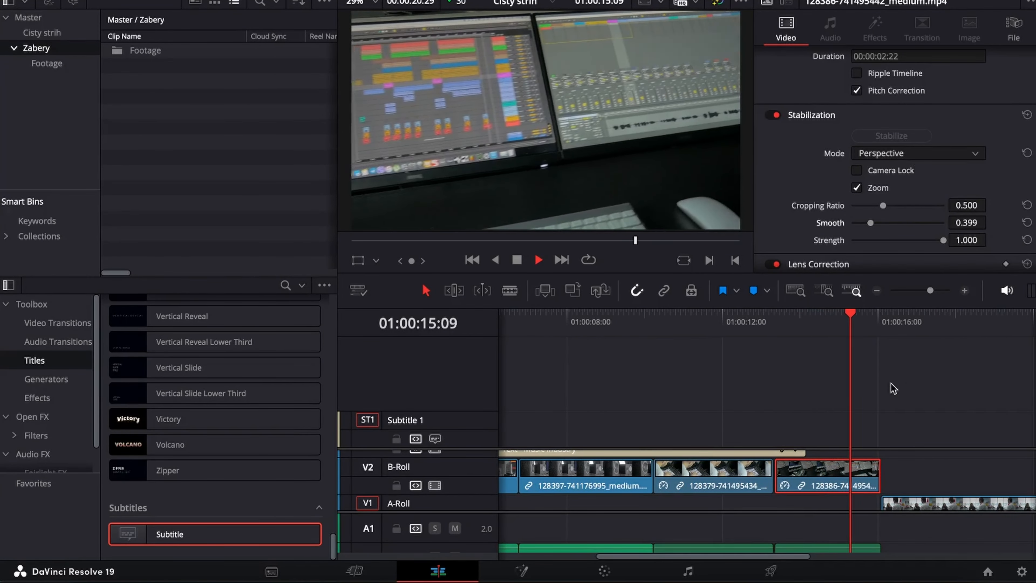
# Step: Disable stabilization on the last B-Roll clip and play it back from 01:00:13:11, stopping at 01:00:15:28
pyautogui.click(772, 325)
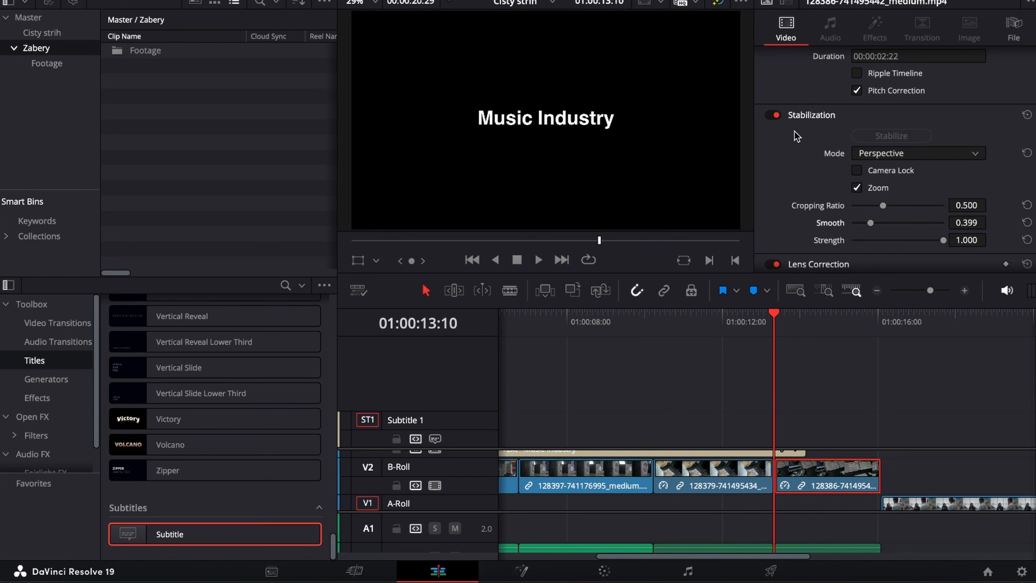
pyautogui.click(775, 111)
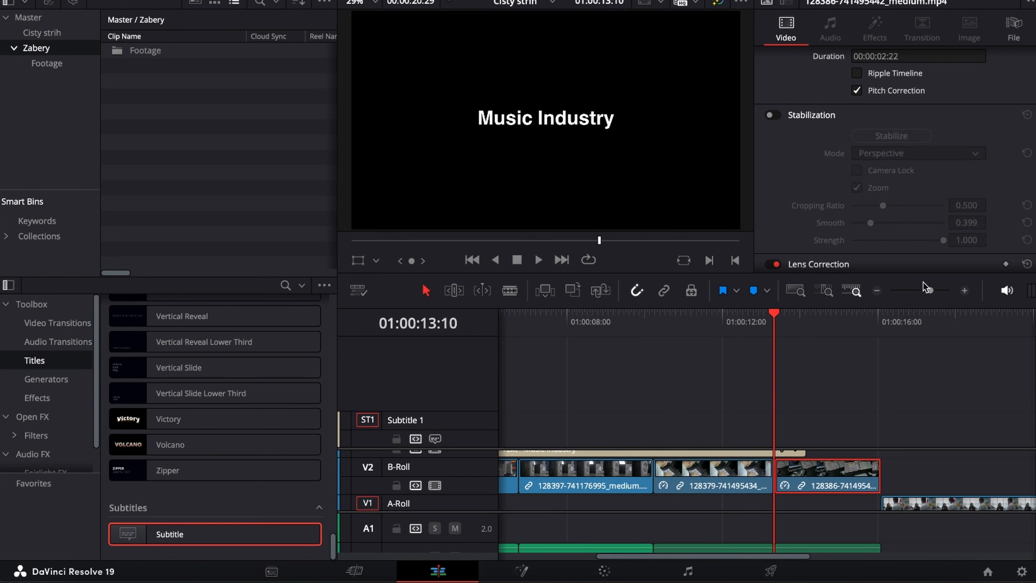
pyautogui.moveTo(930, 289); pyautogui.dragTo(935, 290)
pyautogui.click(771, 325)
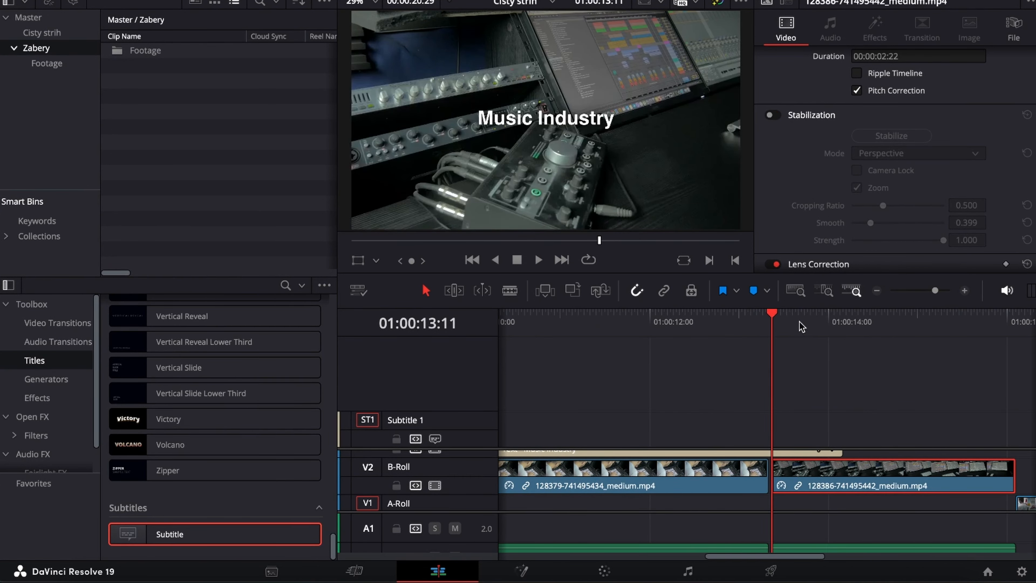
pyautogui.press('space')
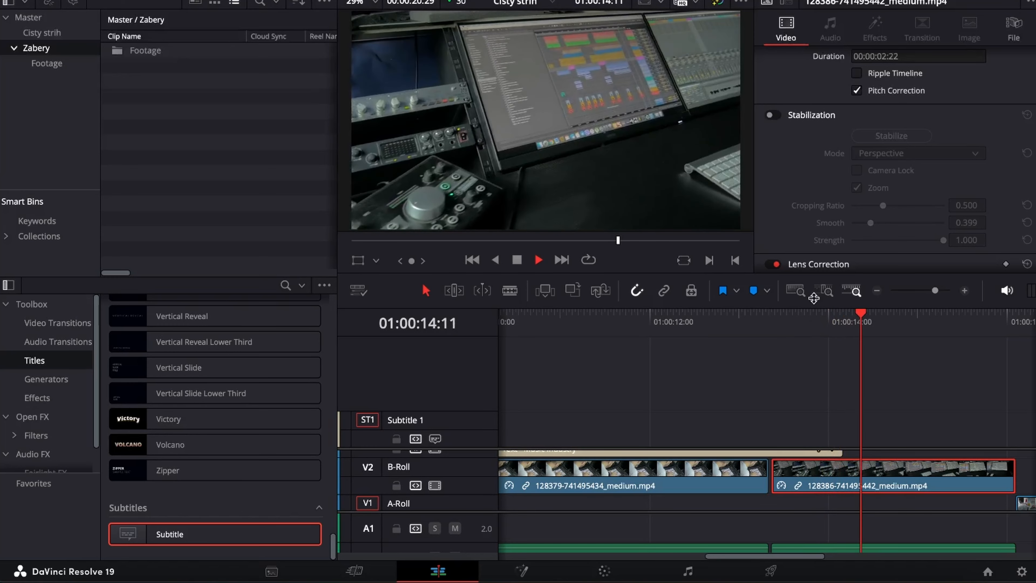
pyautogui.press('space')
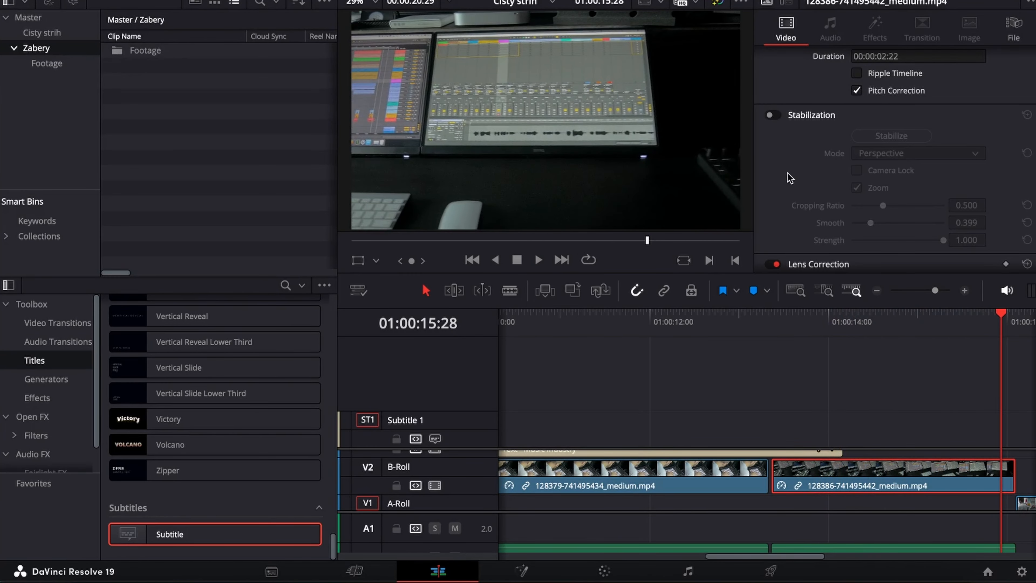
pyautogui.click(777, 326)
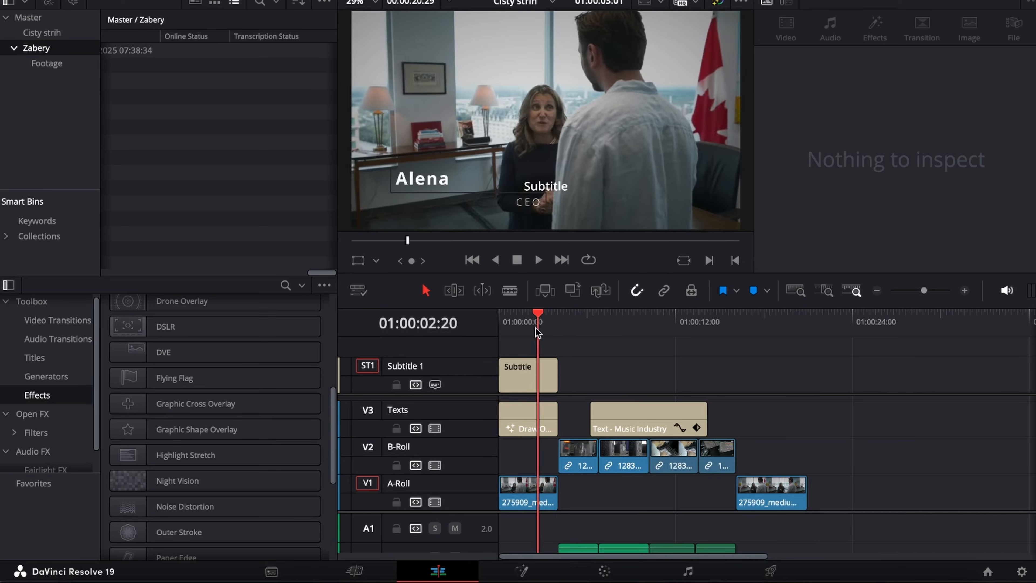
# Step: Change the A-Roll track's color to Purple and the B-Roll track's color to Green
pyautogui.moveTo(536, 332); pyautogui.dragTo(814, 362)
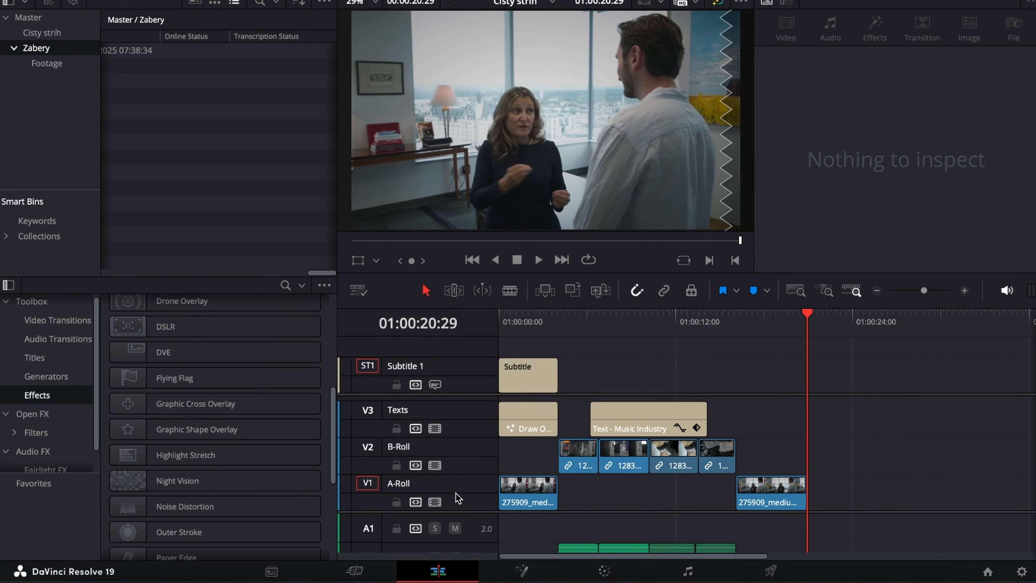
pyautogui.rightClick(340, 496)
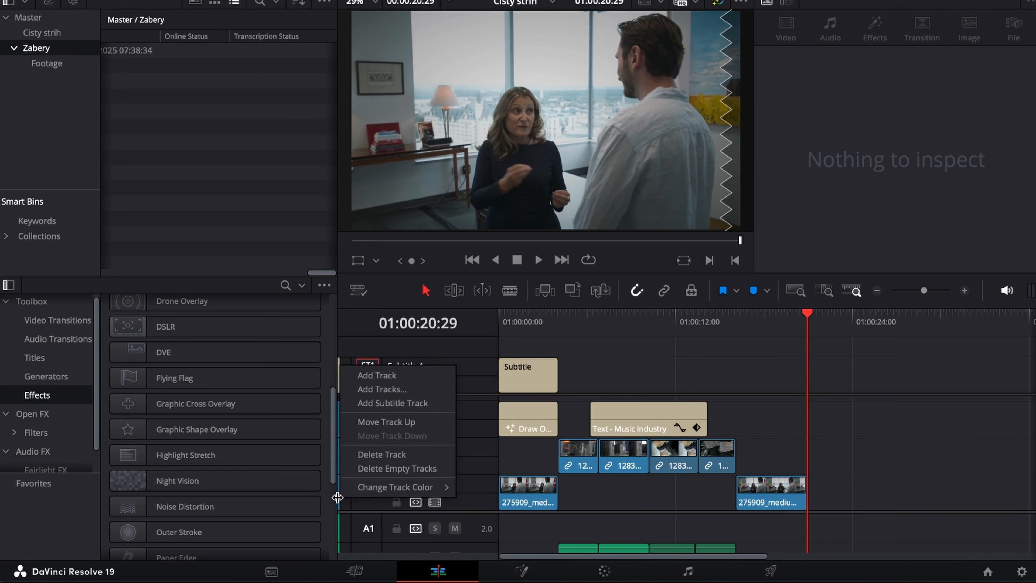
pyautogui.moveTo(369, 493)
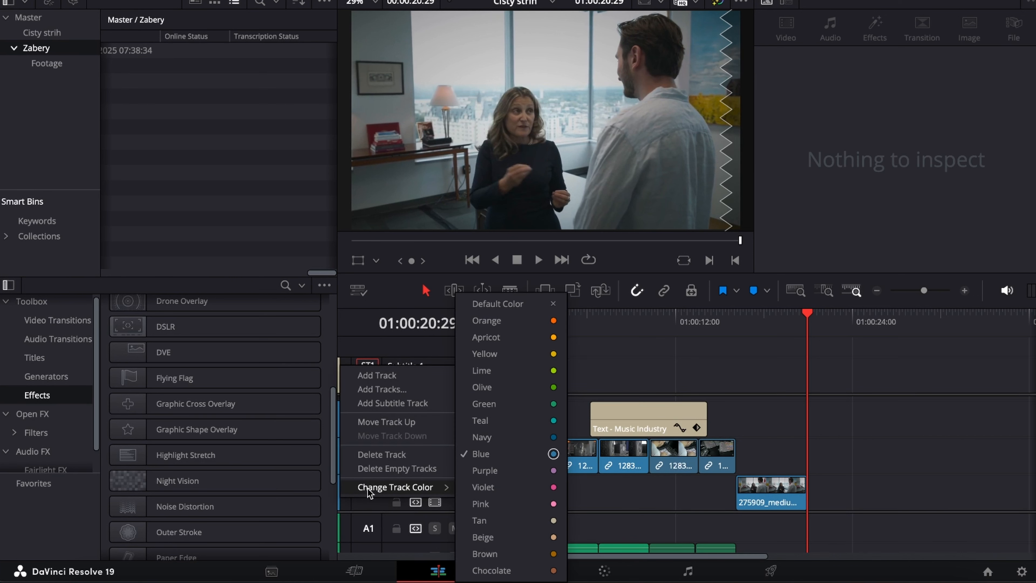
pyautogui.click(485, 470)
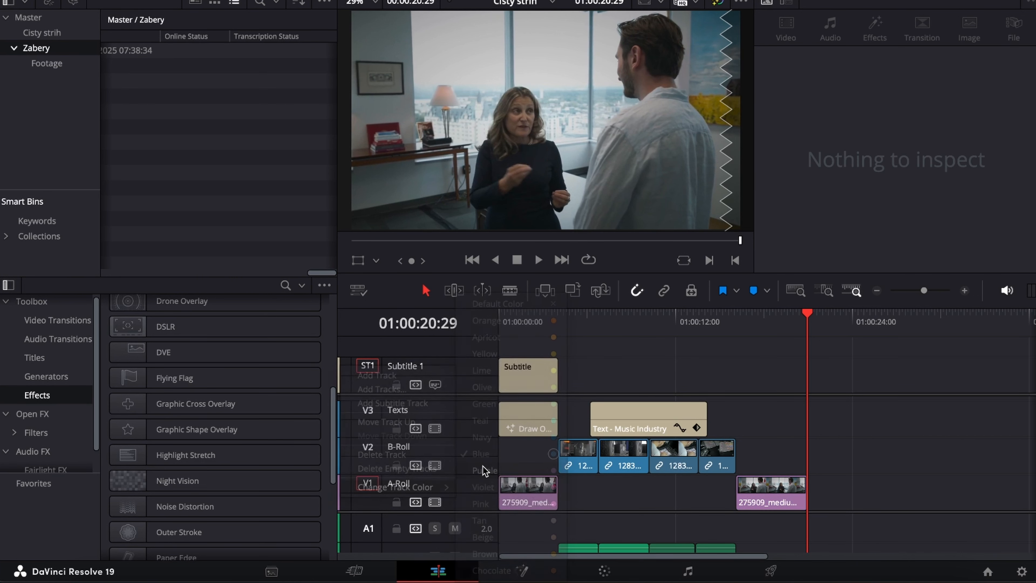
pyautogui.rightClick(340, 457)
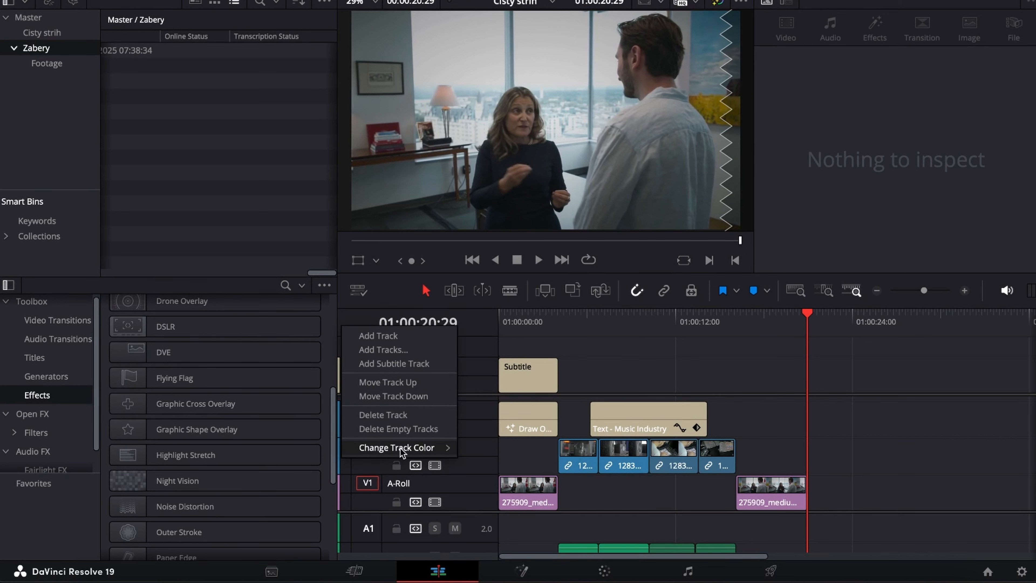
pyautogui.moveTo(403, 447)
pyautogui.click(485, 403)
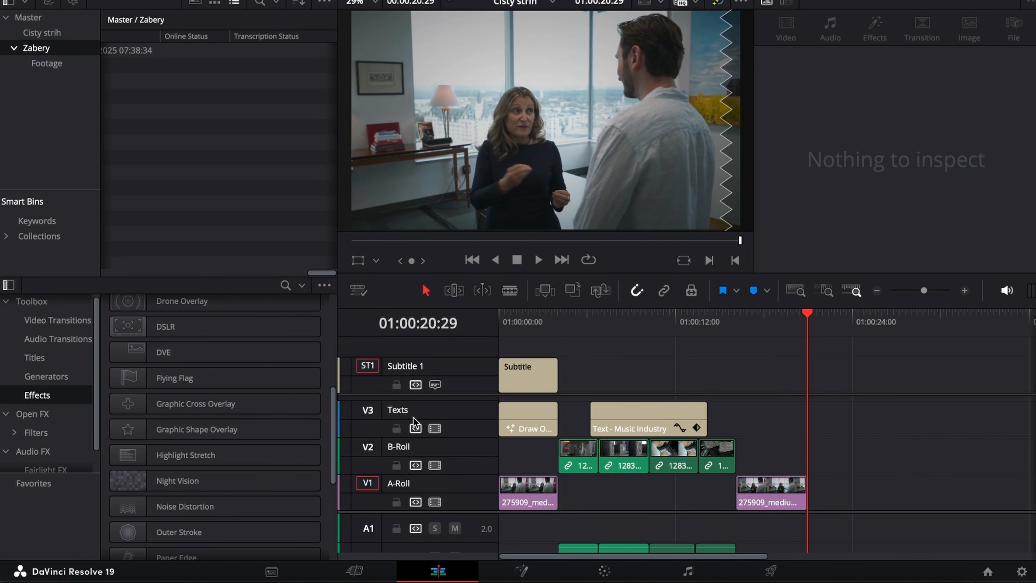
# Step: Change the Texts track's color to Tan and the Subtitle 1 track's color to Purple
pyautogui.rightClick(338, 417)
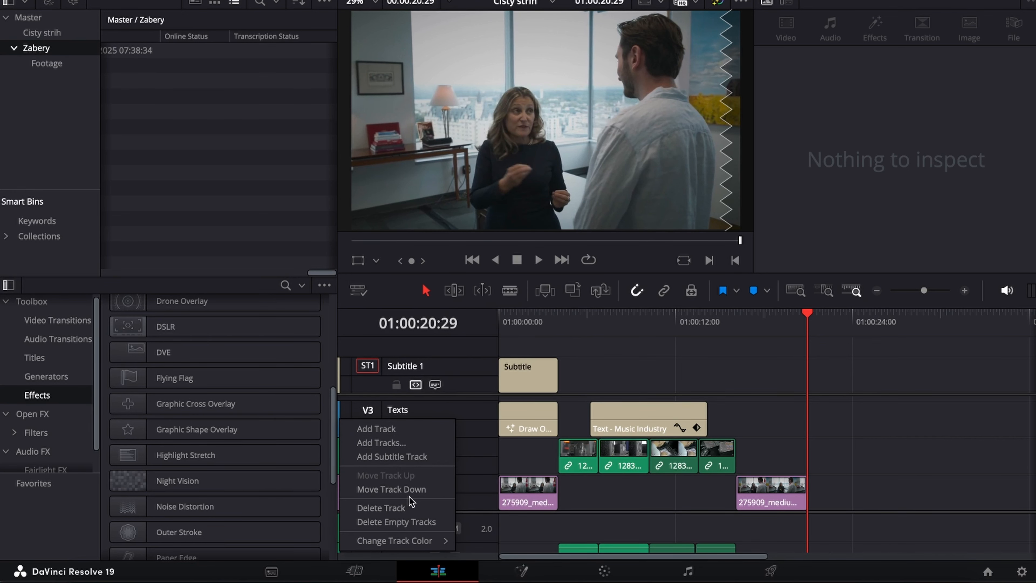
pyautogui.moveTo(408, 542)
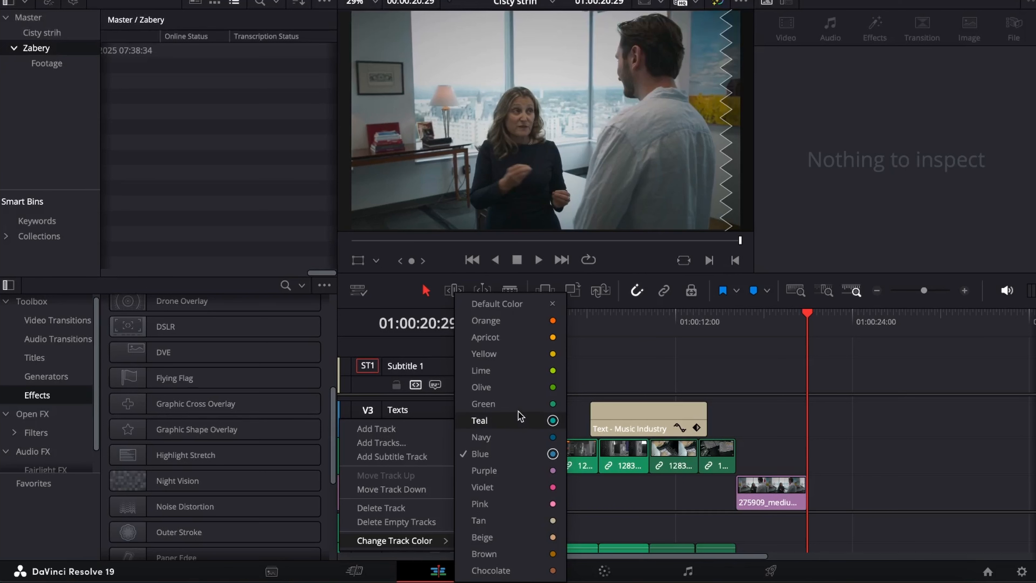
pyautogui.click(509, 512)
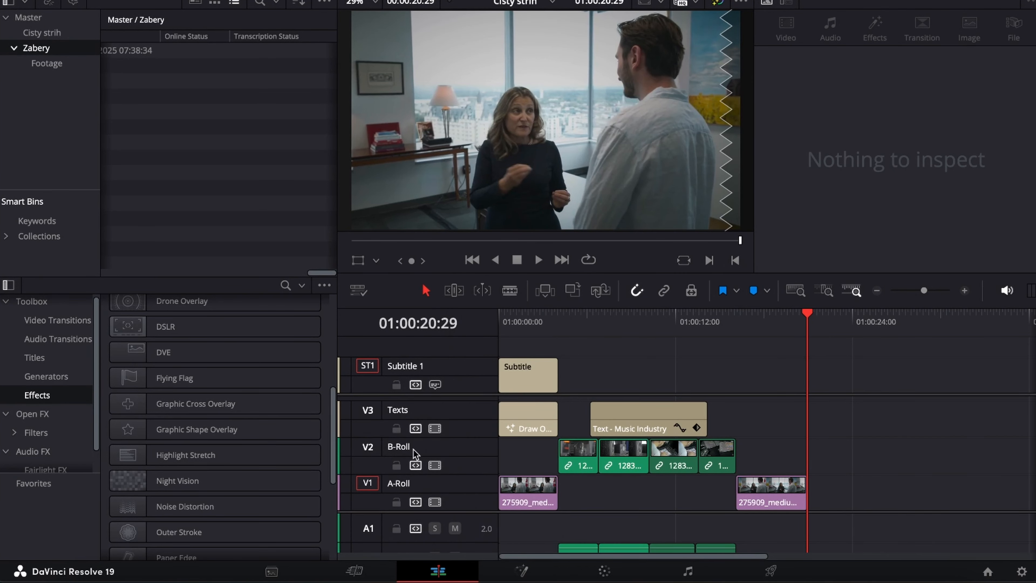
pyautogui.rightClick(337, 375)
pyautogui.moveTo(400, 470)
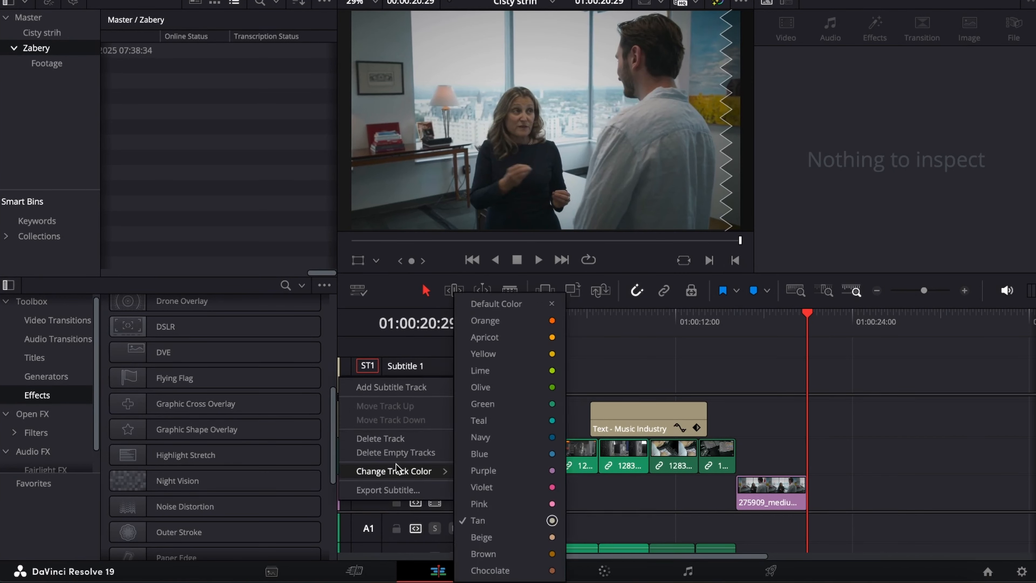
pyautogui.click(493, 469)
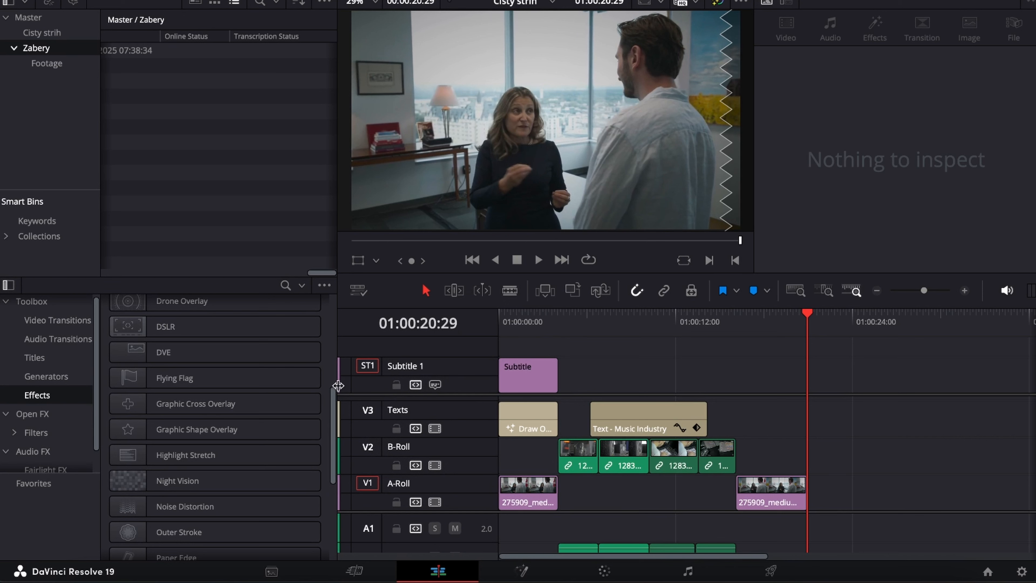